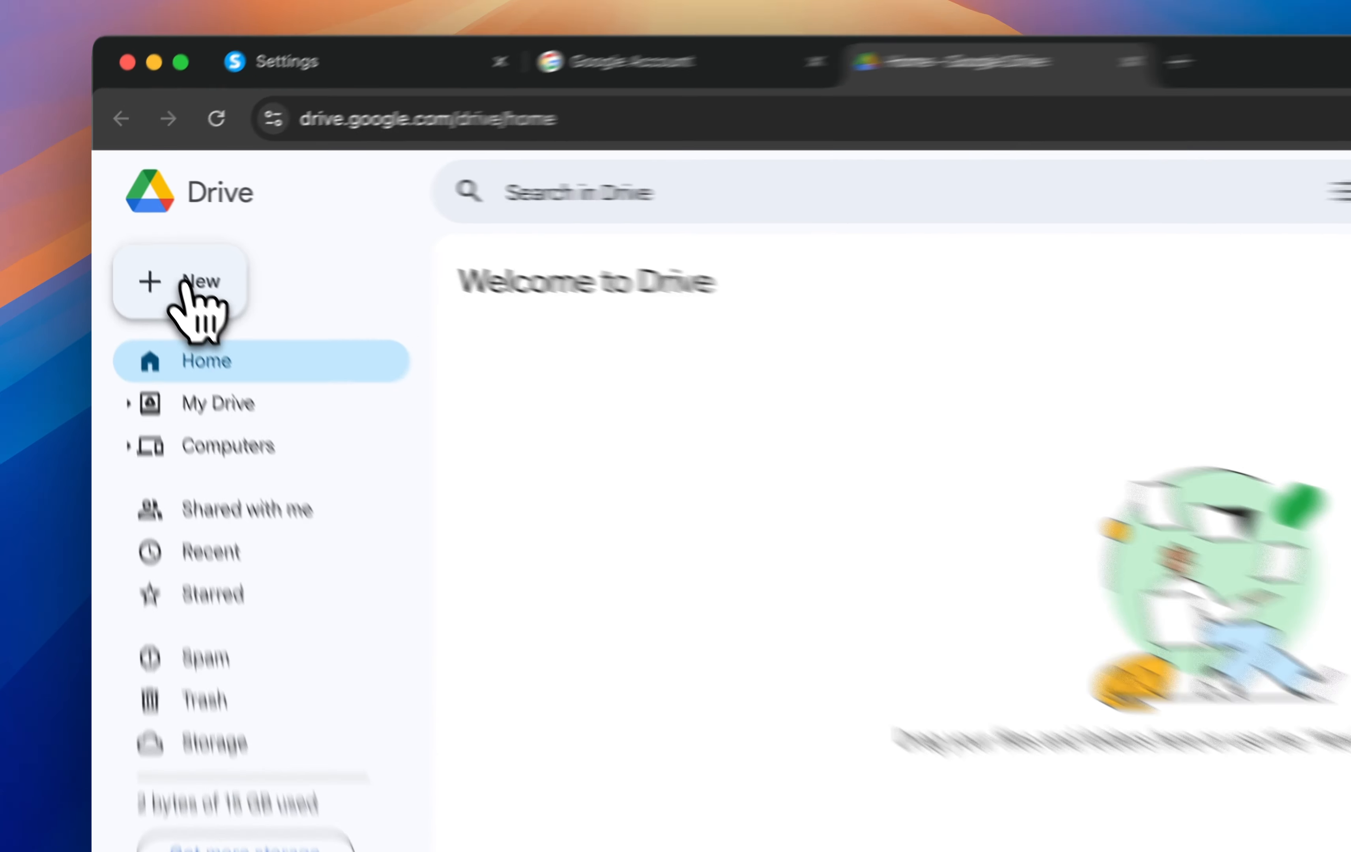
Step: Create a new blank Google Sheets spreadsheet from Google Drive
click(155, 238)
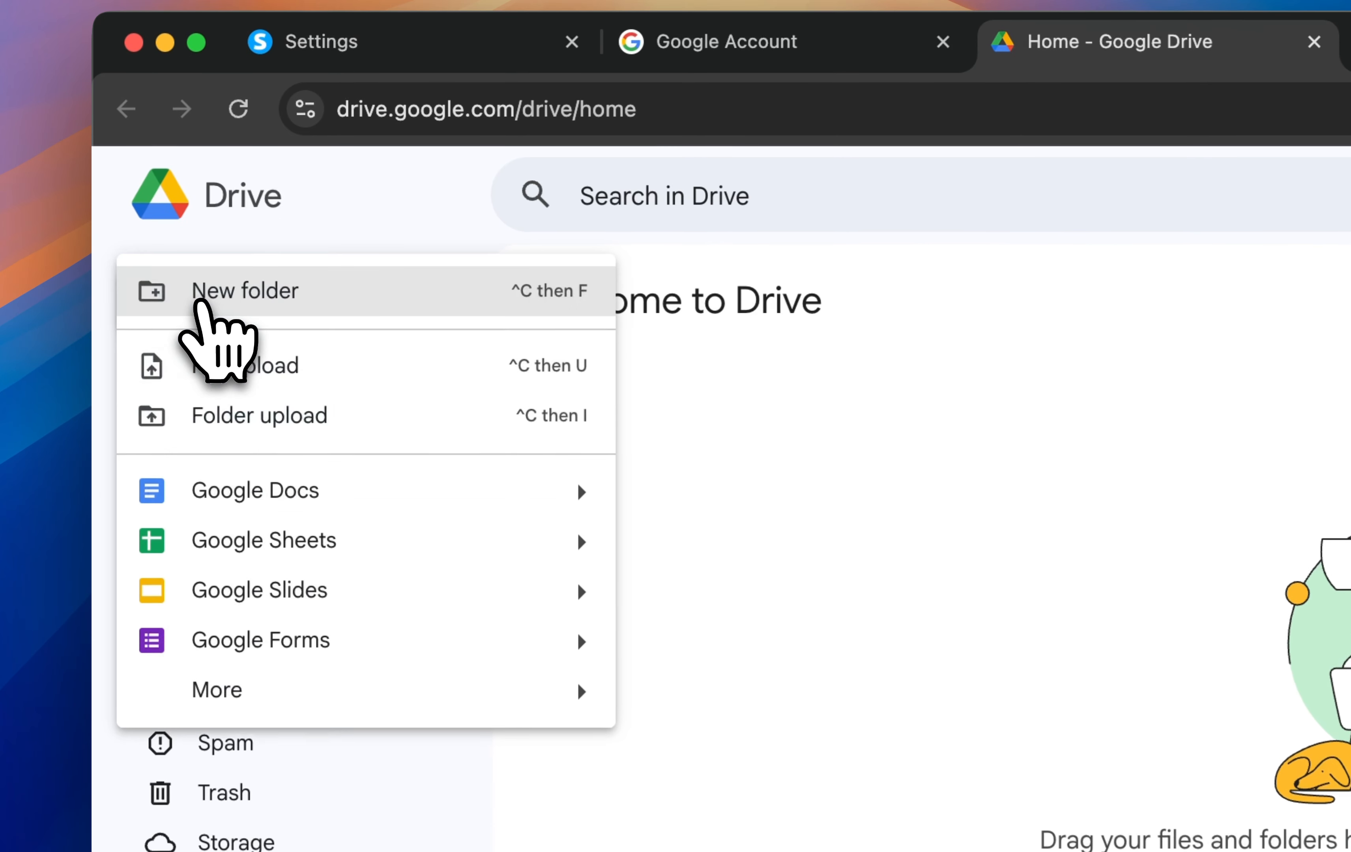
mouse_move(586, 544)
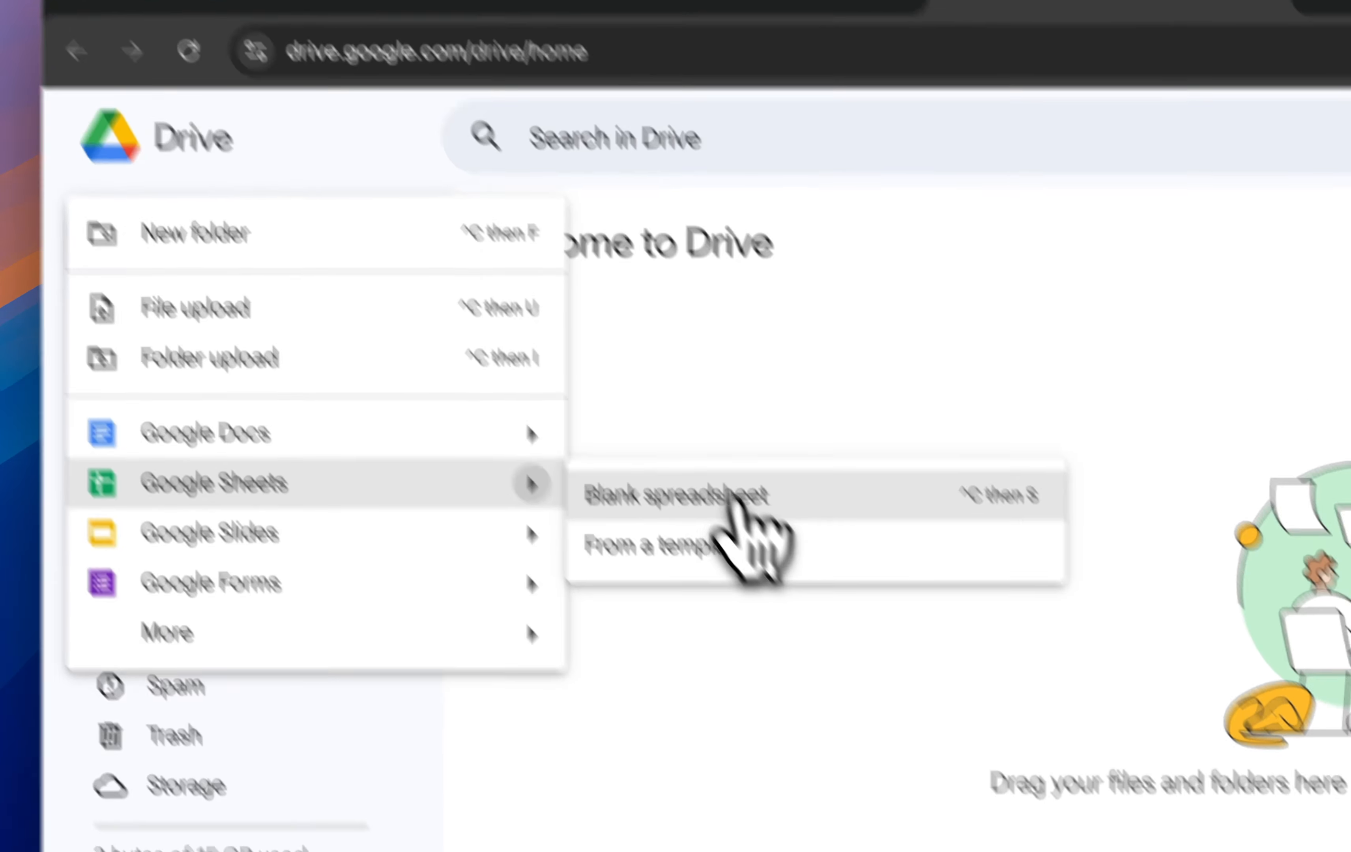
click(713, 553)
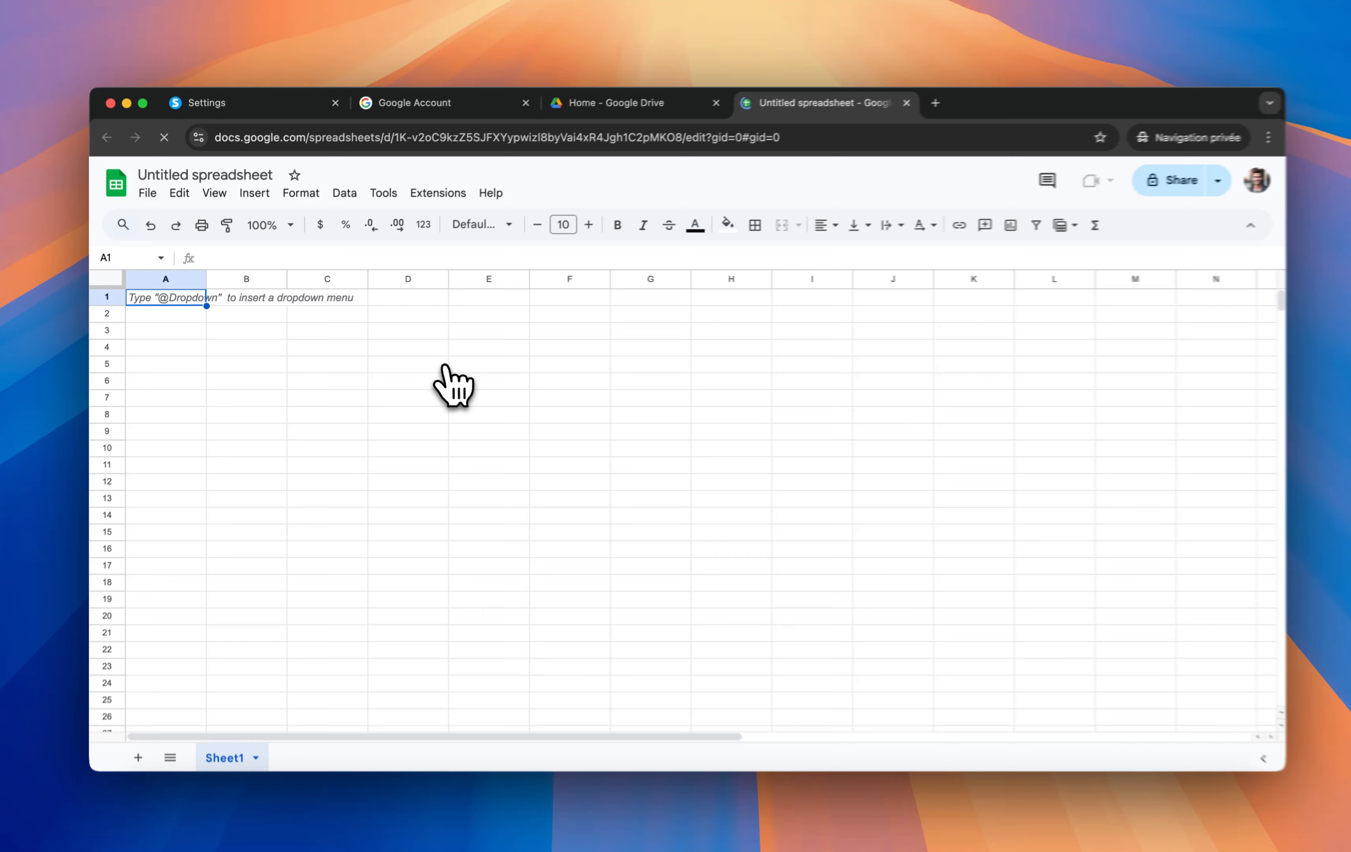
Step: Enter the headers name, firstname, email, tag and date in cells A1 to E1, and dismiss the dropdown chips tip
text(name)
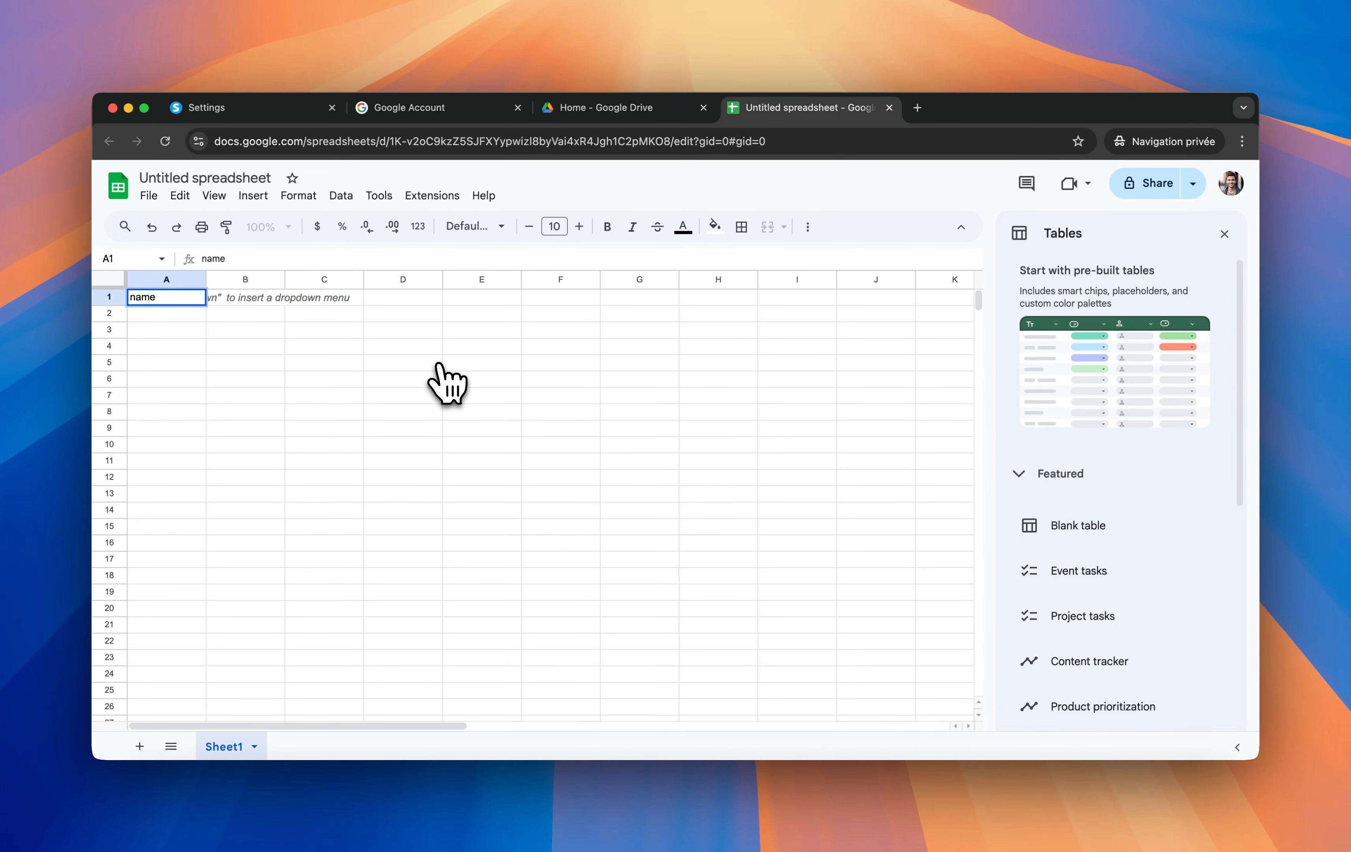
key(Tab)
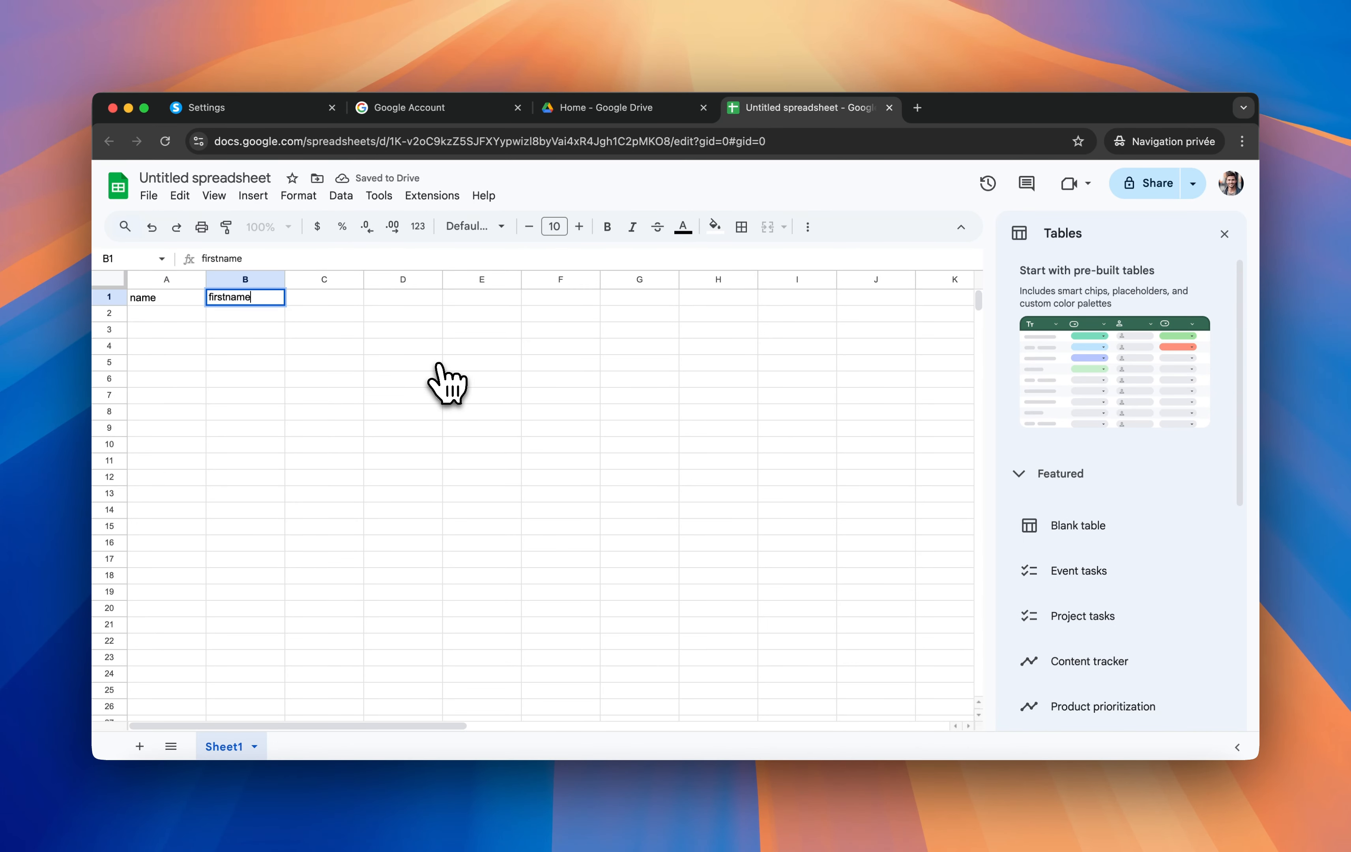
key(Tab)
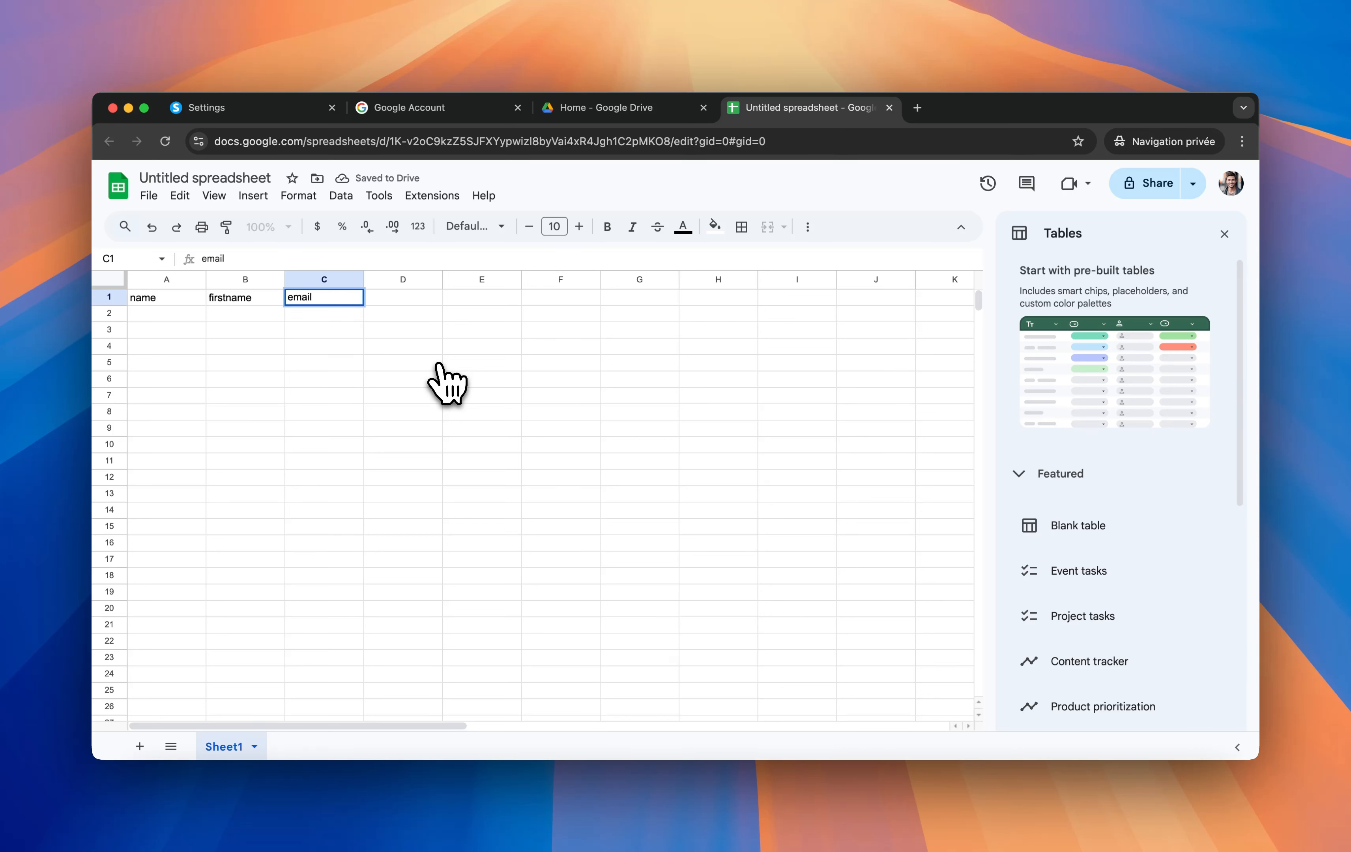
key(Tab)
text(tag)
key(Tab)
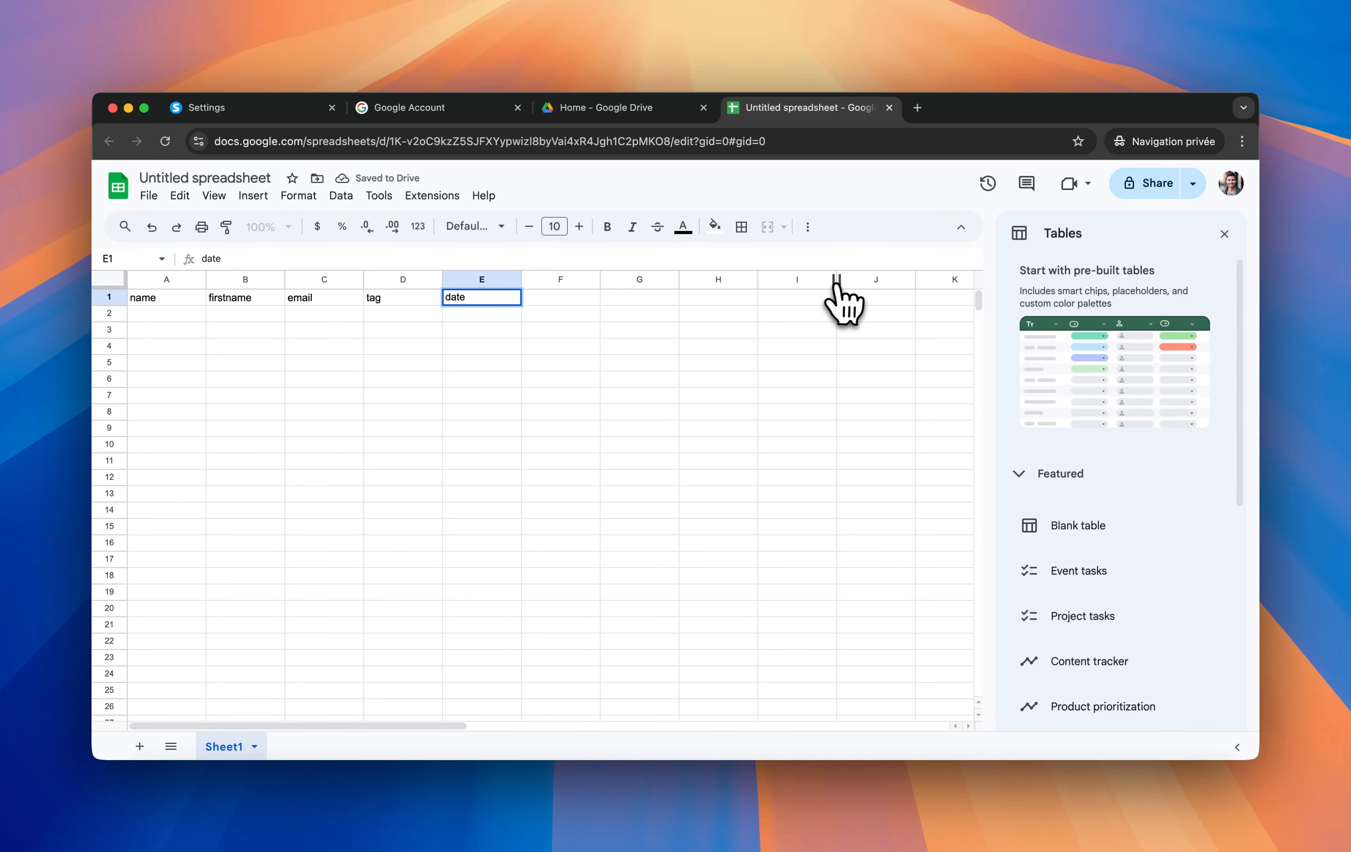
click(851, 319)
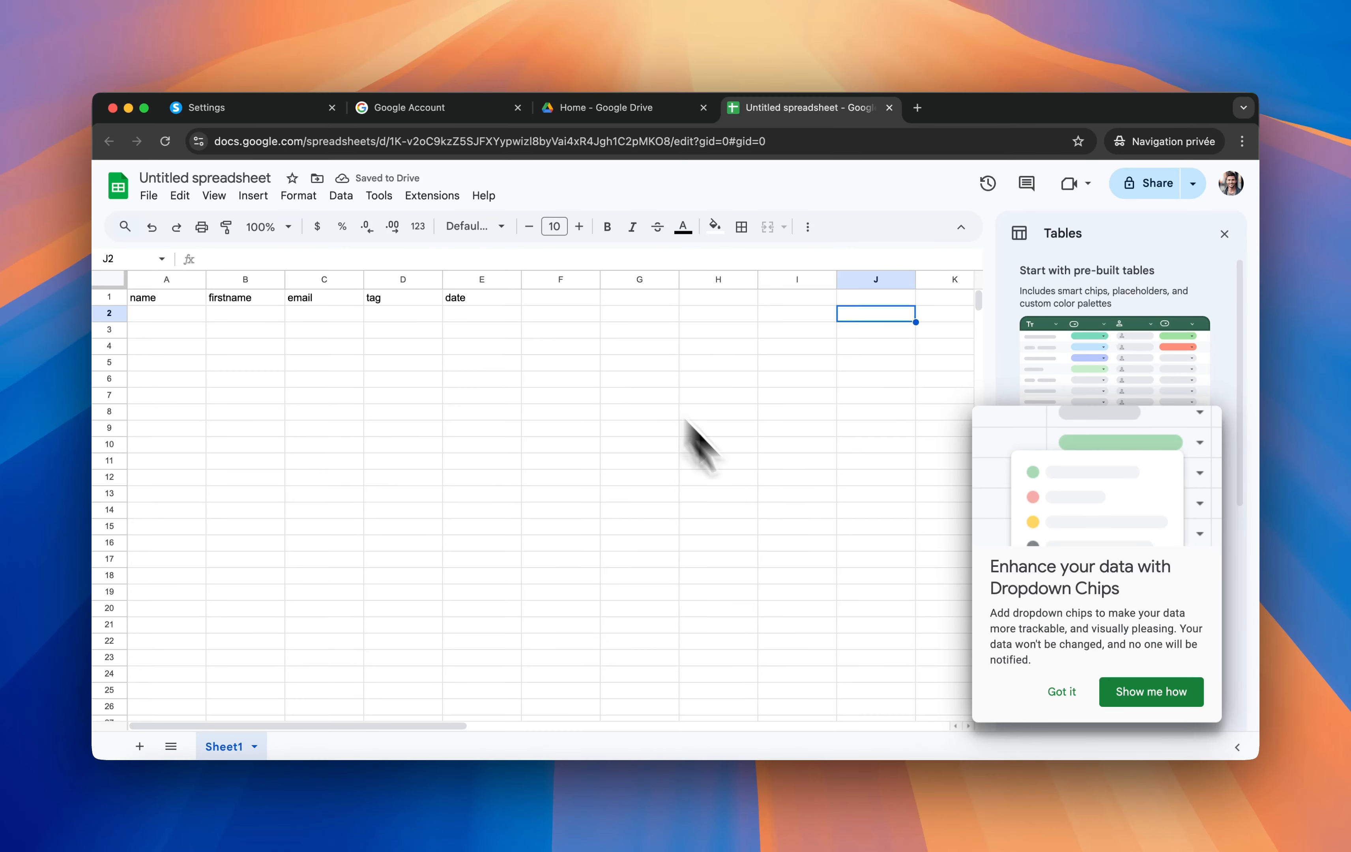
click(1062, 692)
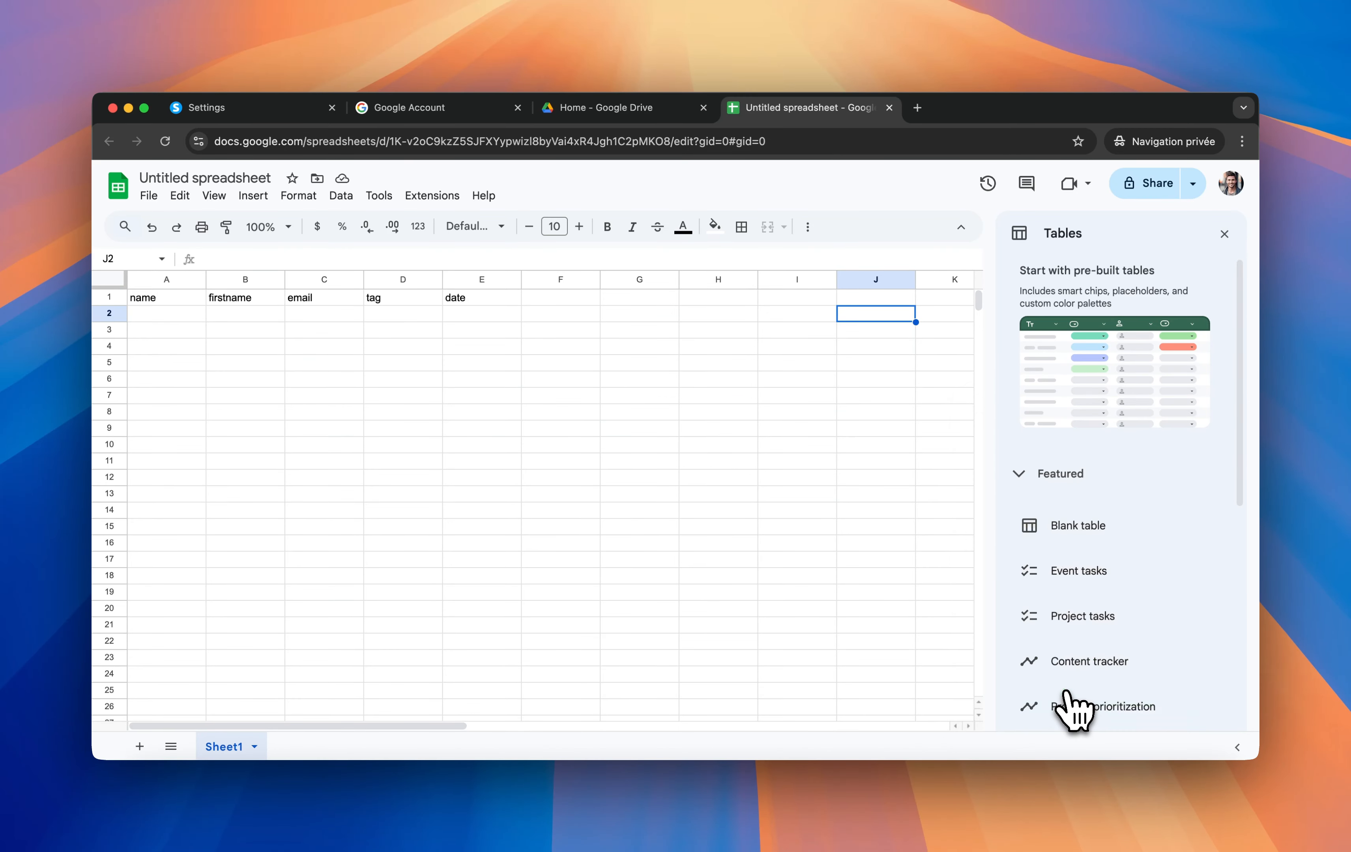
scroll(766, 518, right, 1)
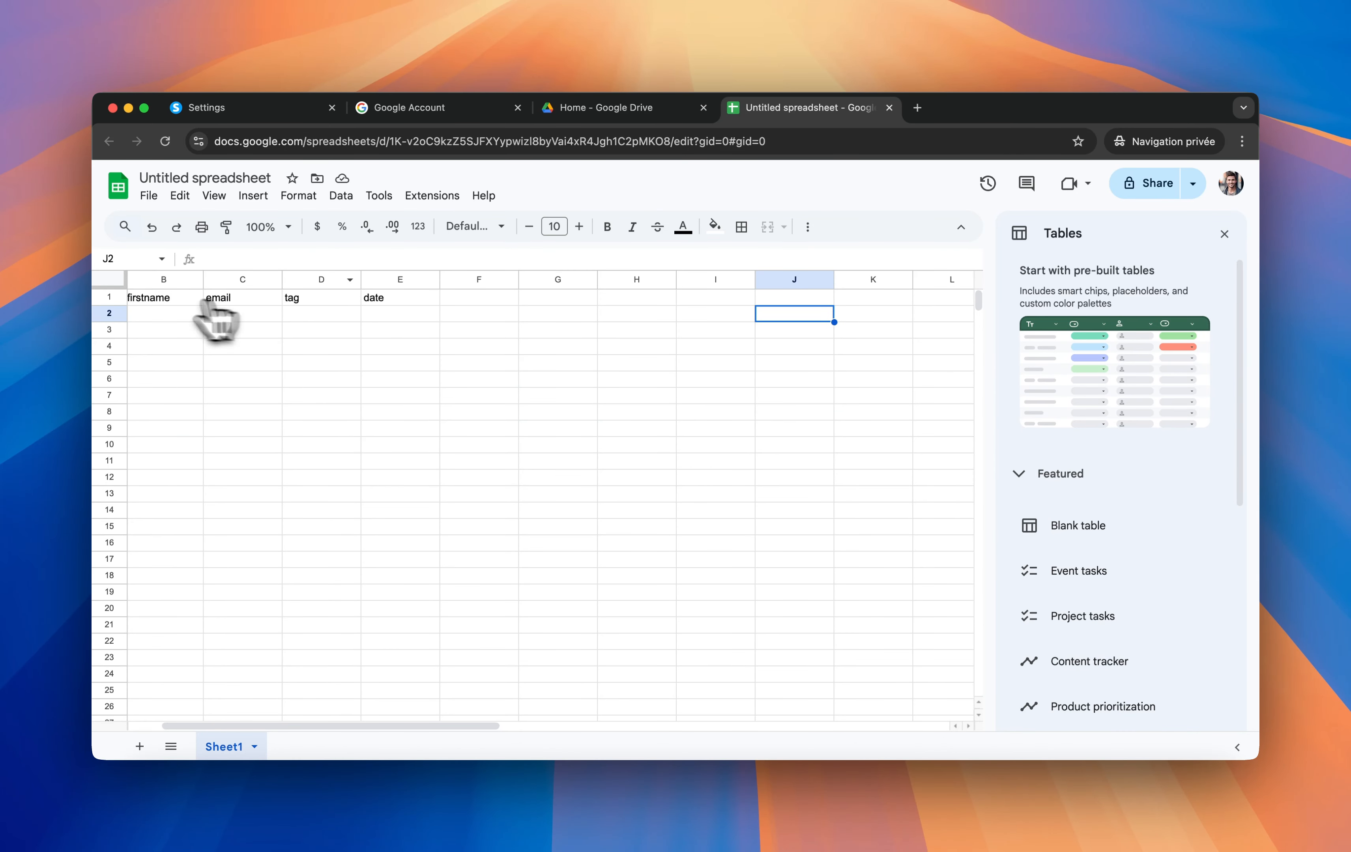
scroll(385, 340, left, 1)
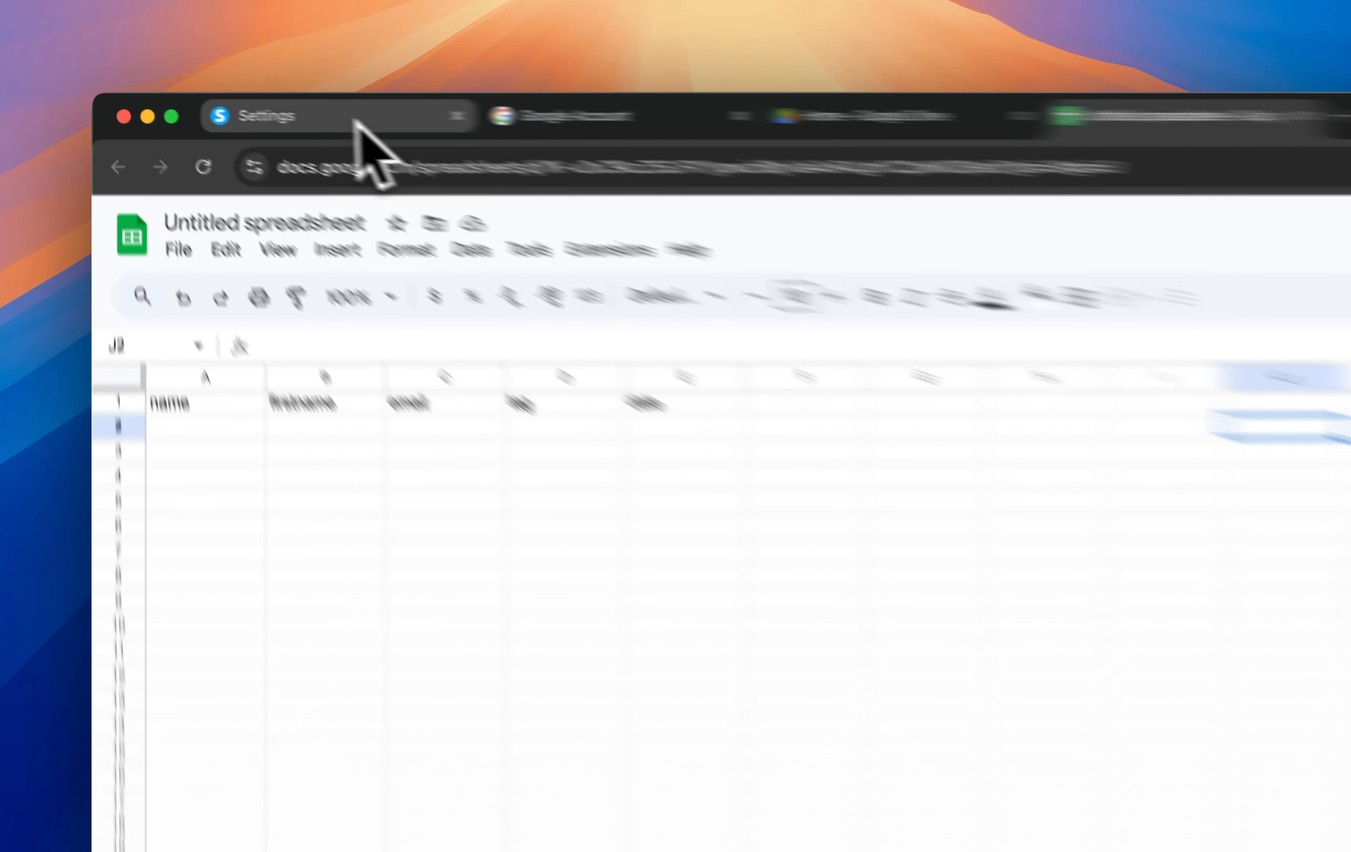
Step: Switch to Systeme.io and start connecting the Google Sheets integration from the integrations settings
click(262, 108)
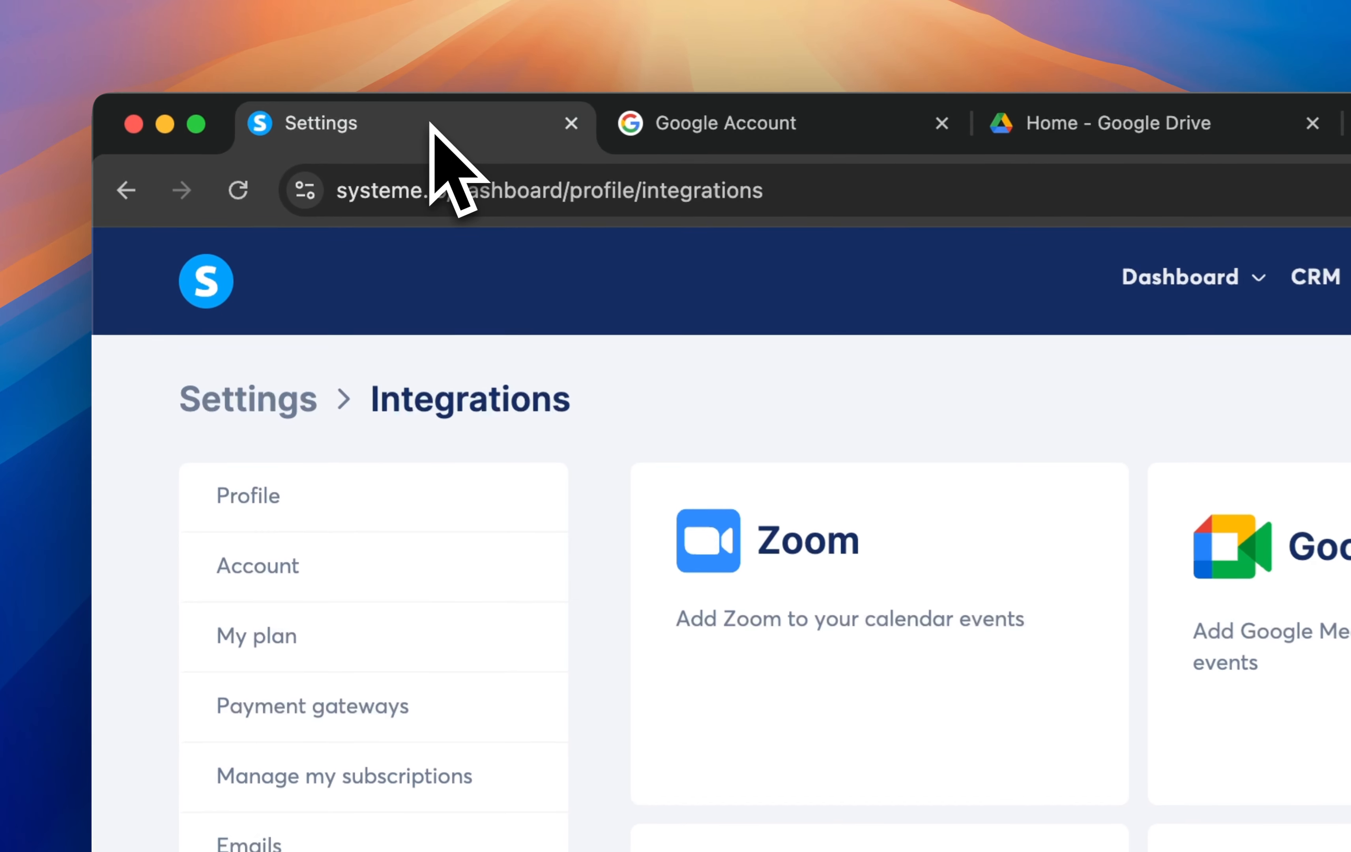
click(1097, 279)
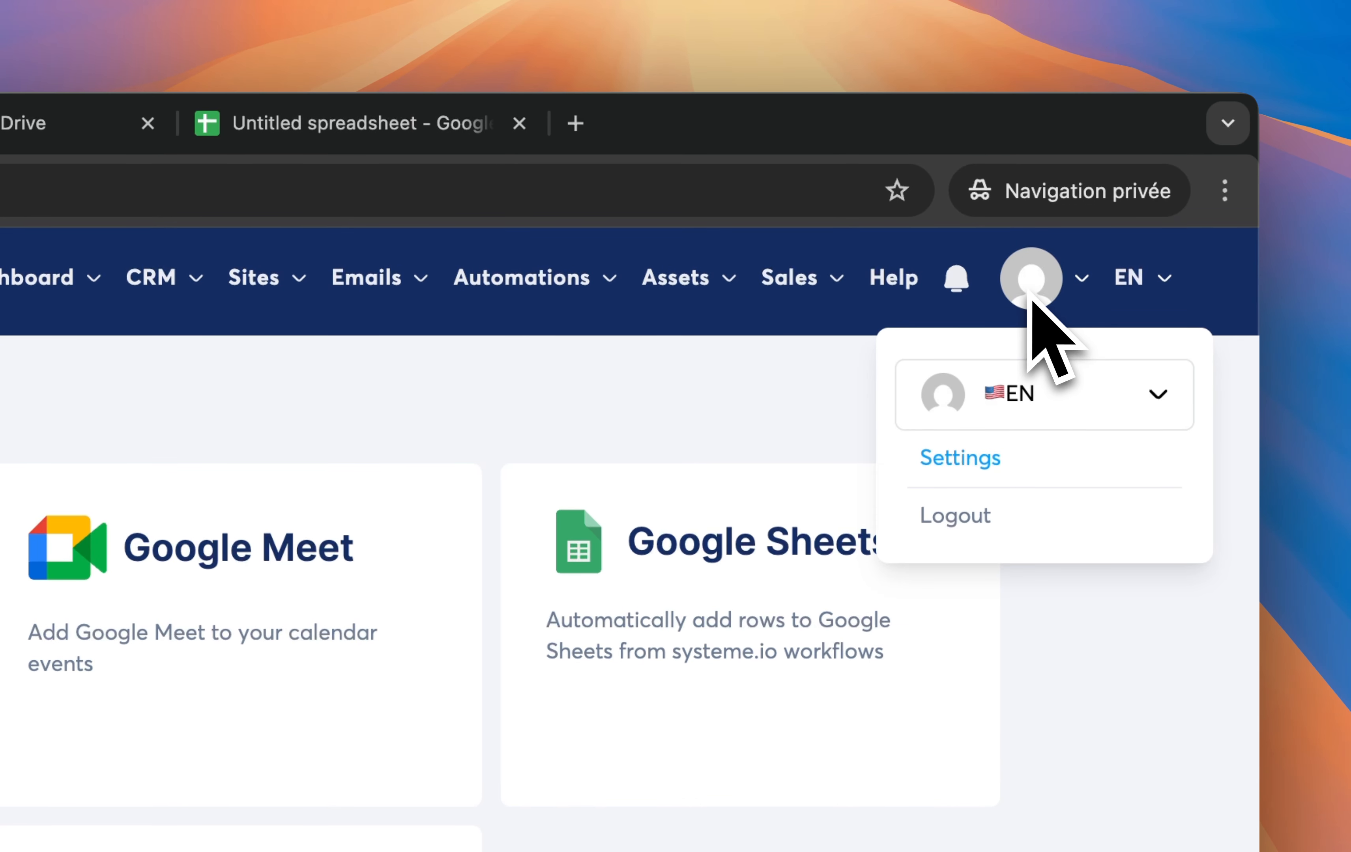
click(960, 457)
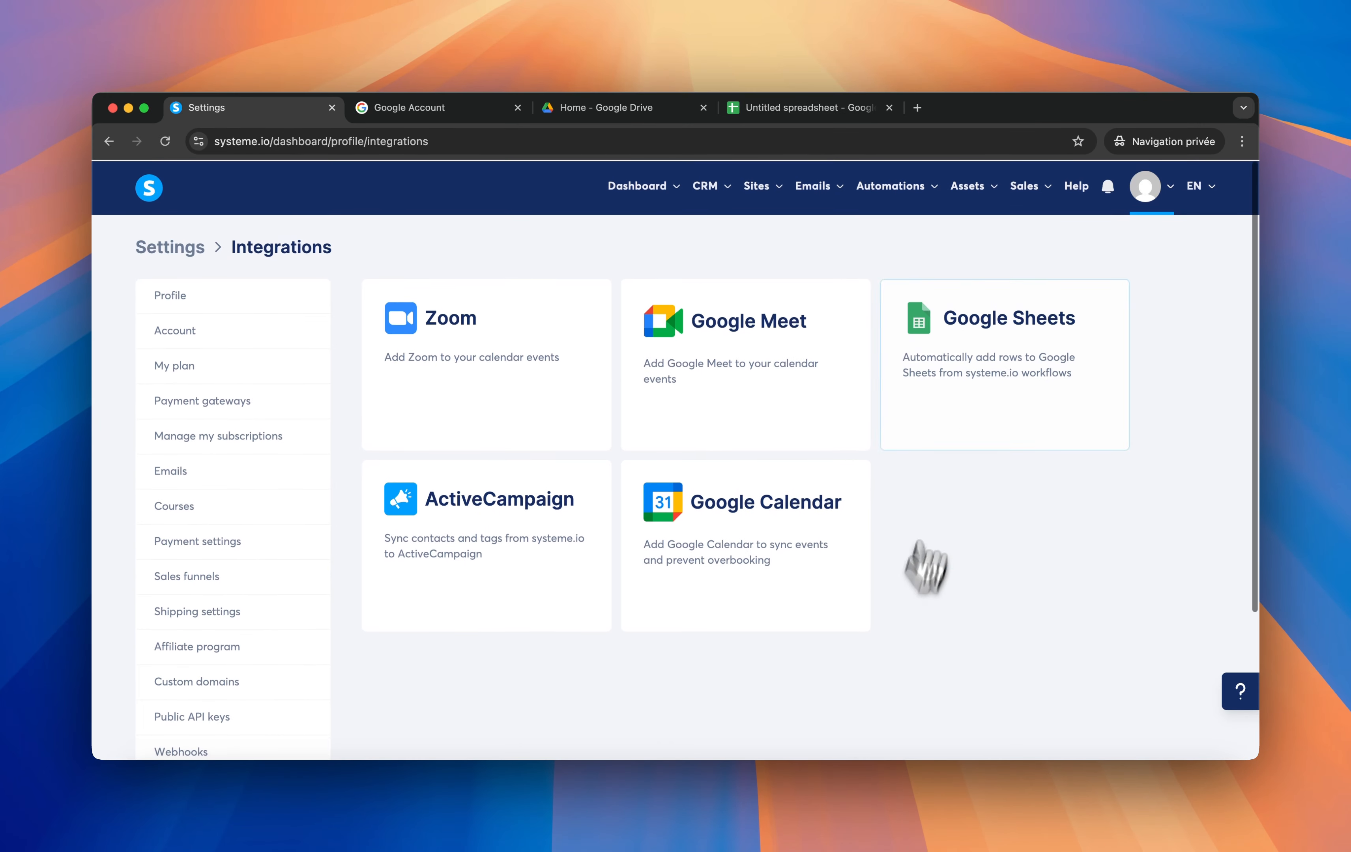
click(983, 352)
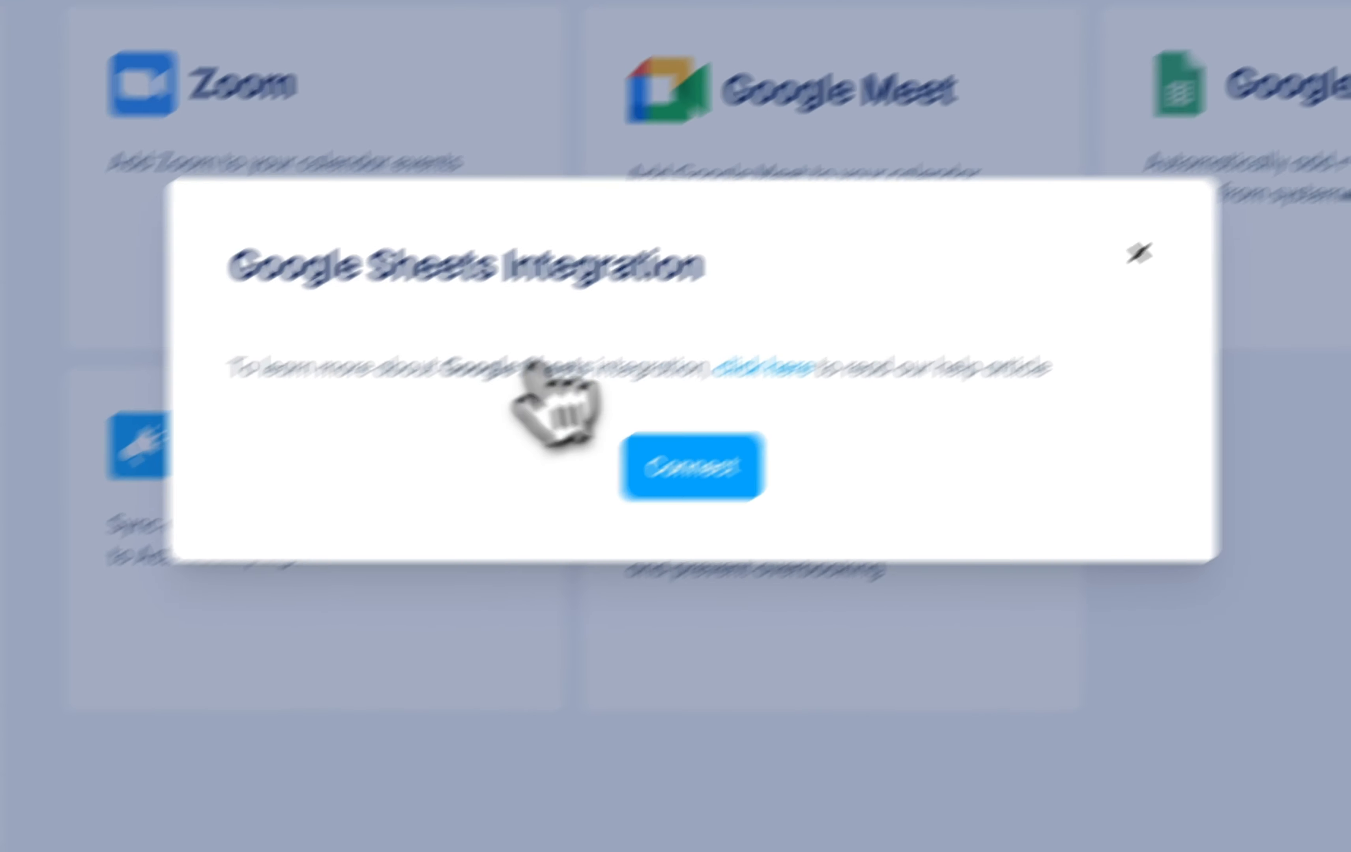
click(800, 422)
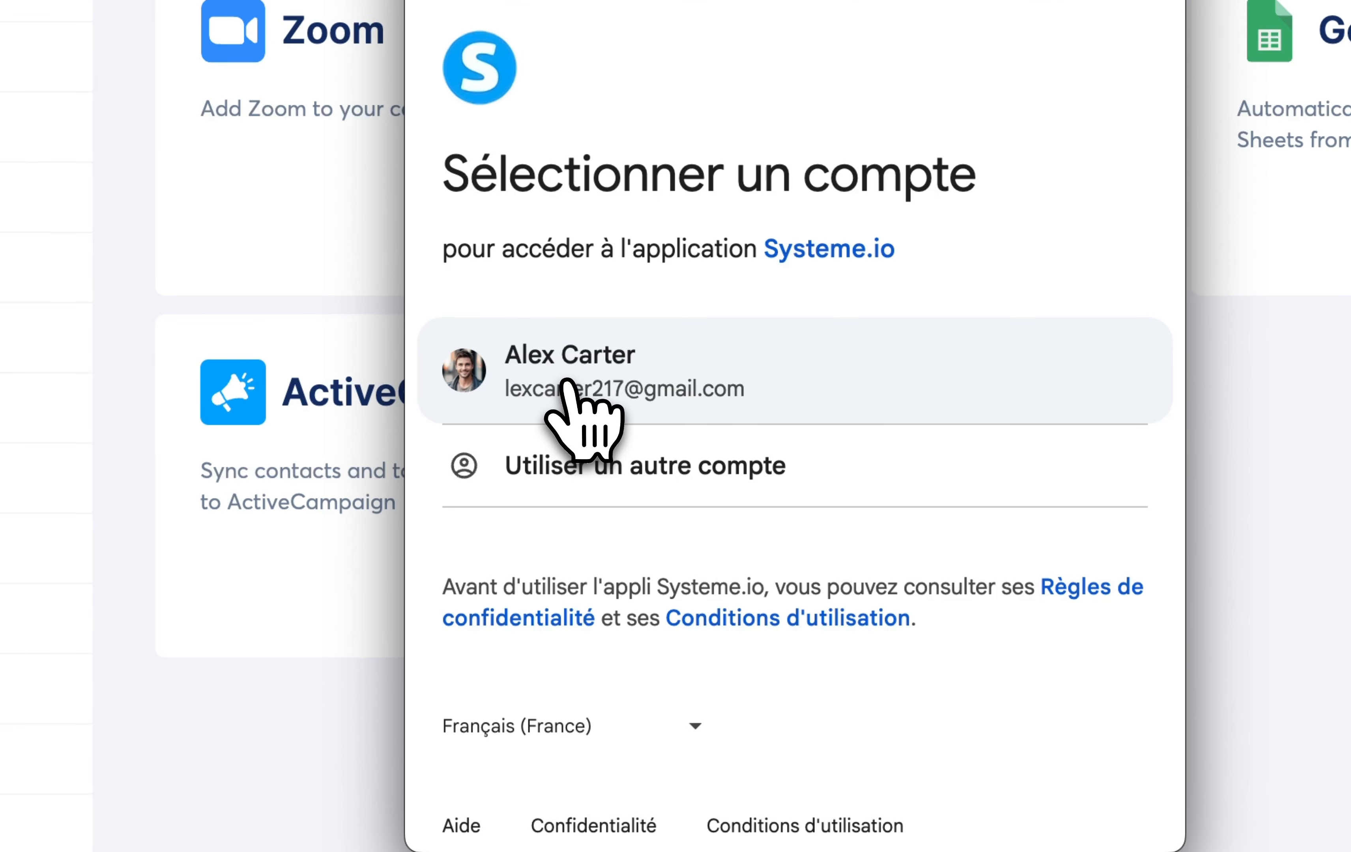
Step: Choose the existing Google account and approve signing in to Systeme.io with it
click(565, 383)
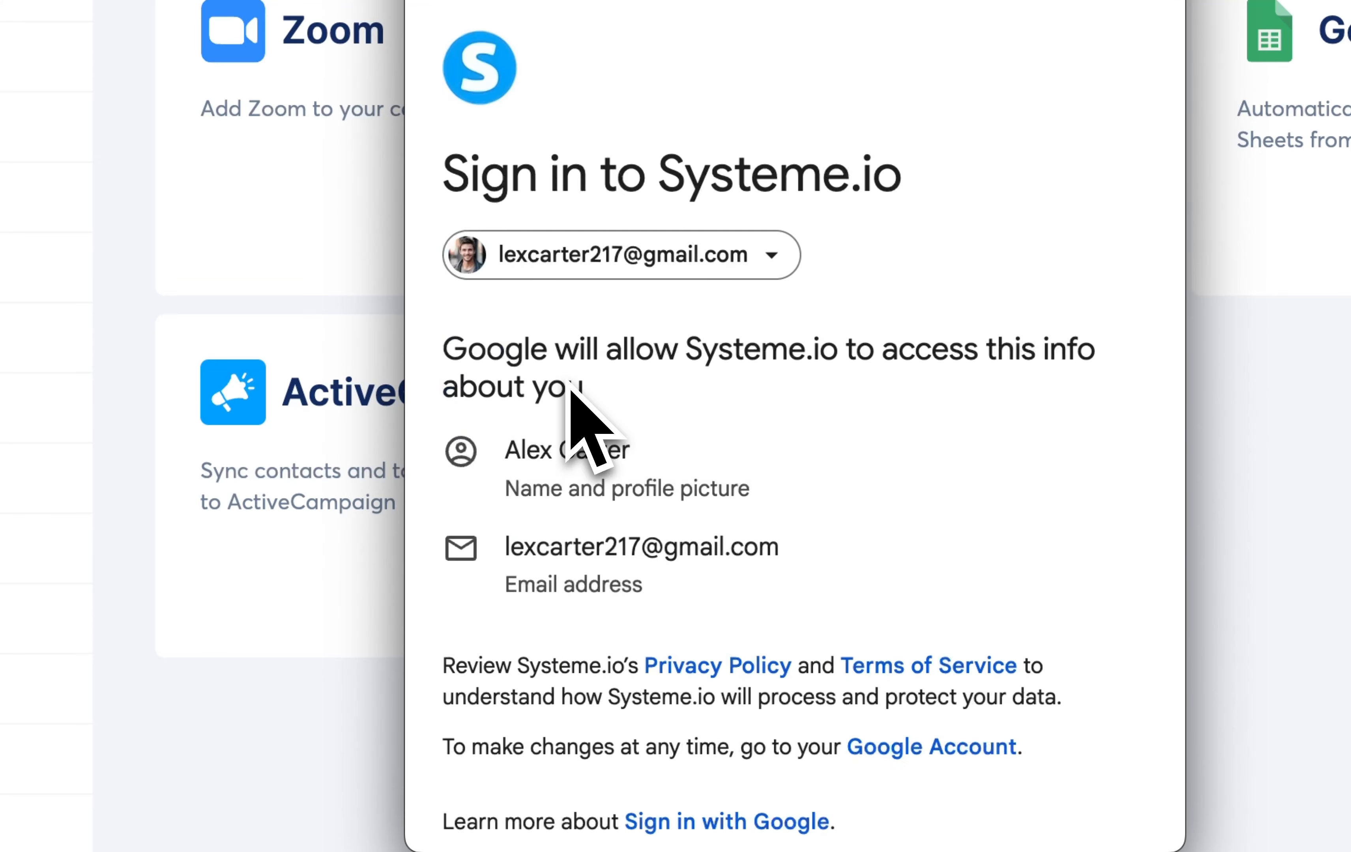
scroll(588, 408, down, 5)
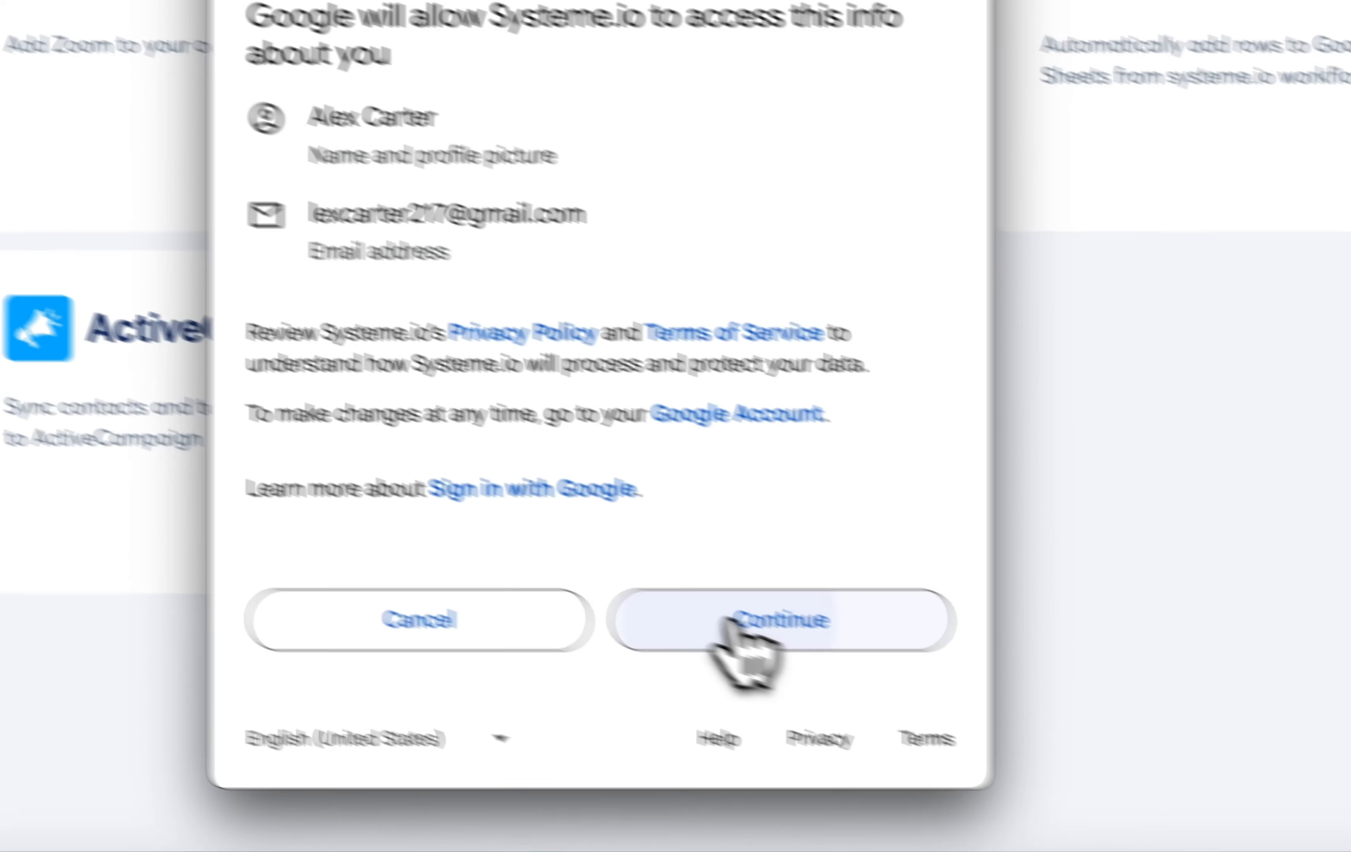
click(924, 684)
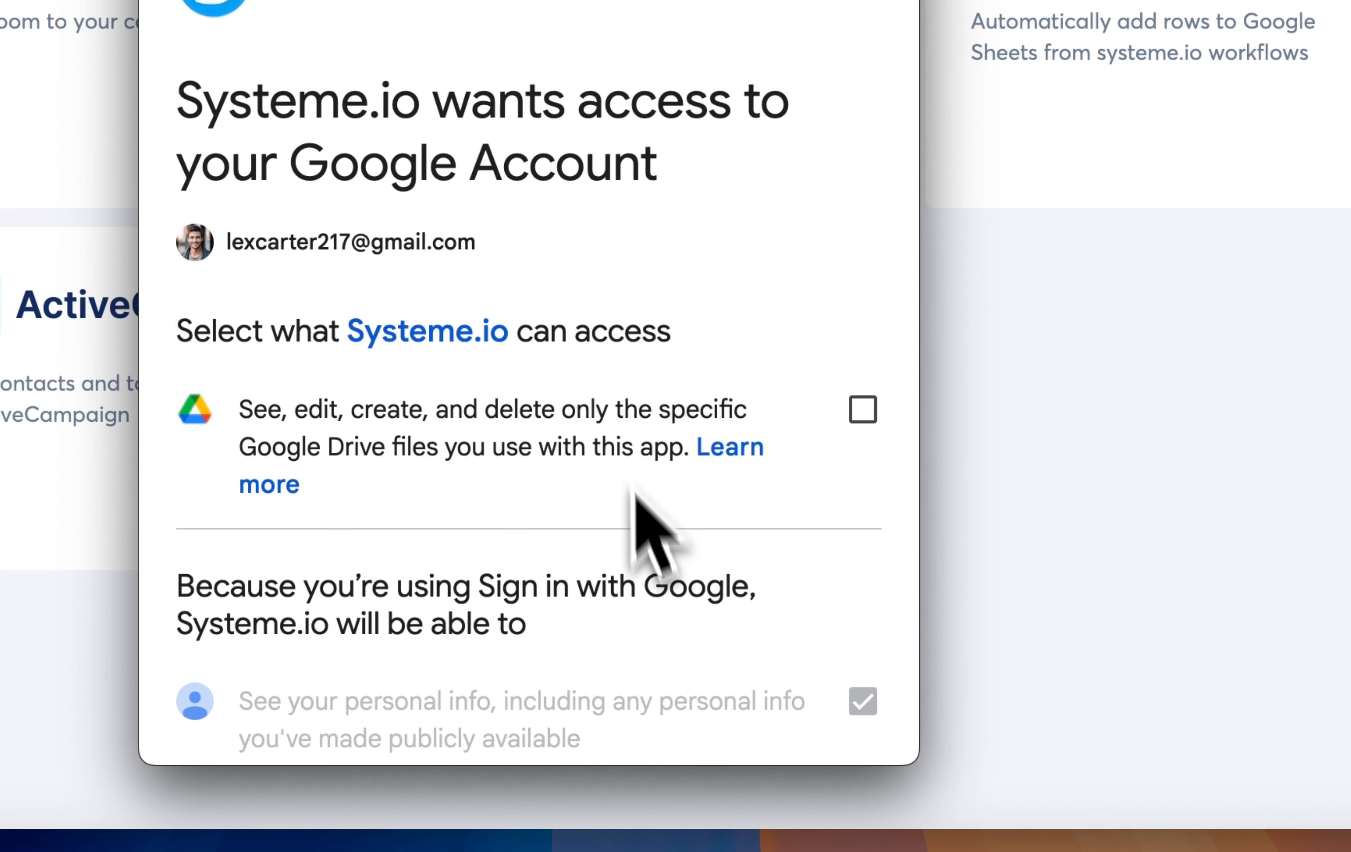
Step: Grant Systeme.io access to the specific Google Drive files used with the app and complete the authorization
scroll(625, 479, down, 3)
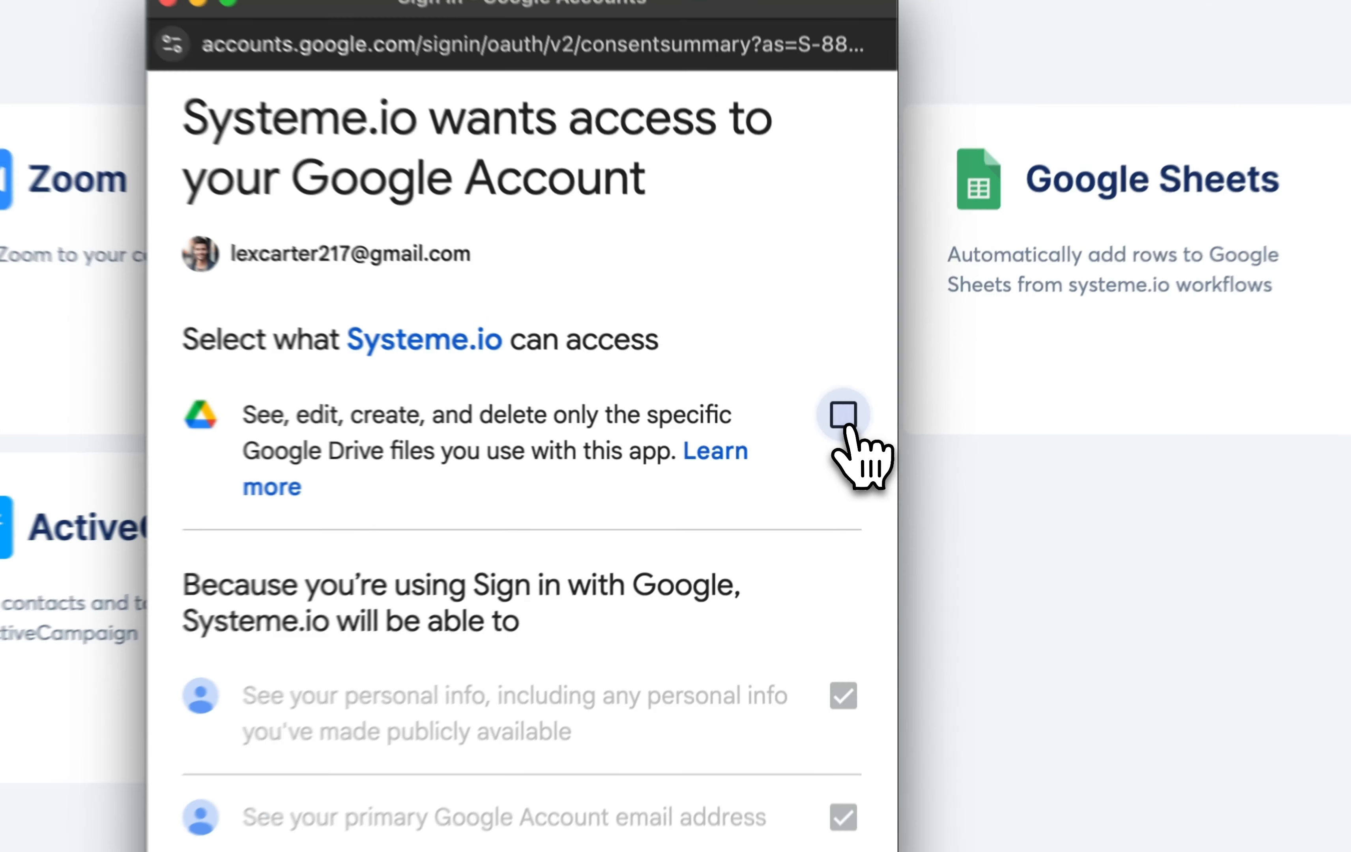
click(848, 439)
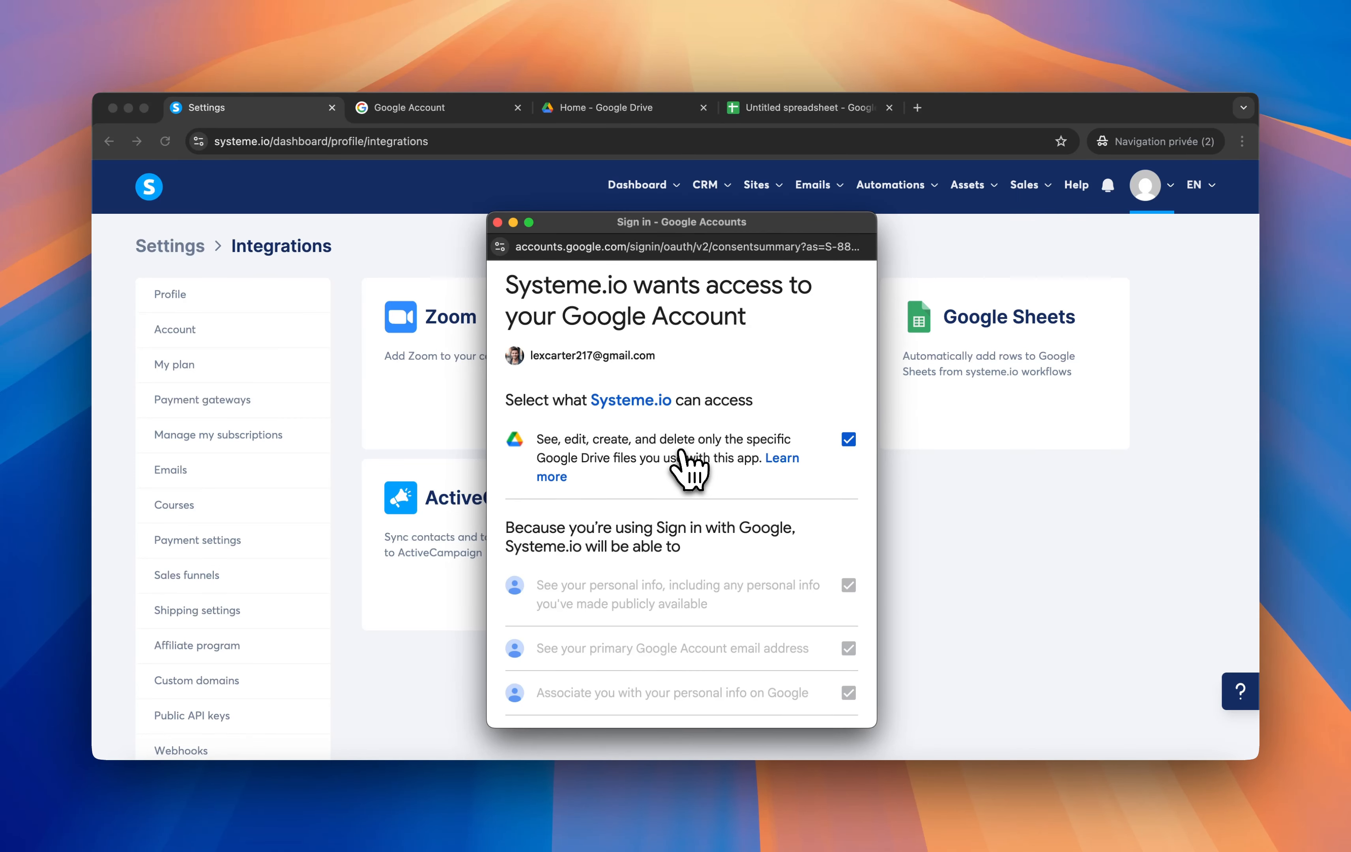
scroll(684, 459, down, 5)
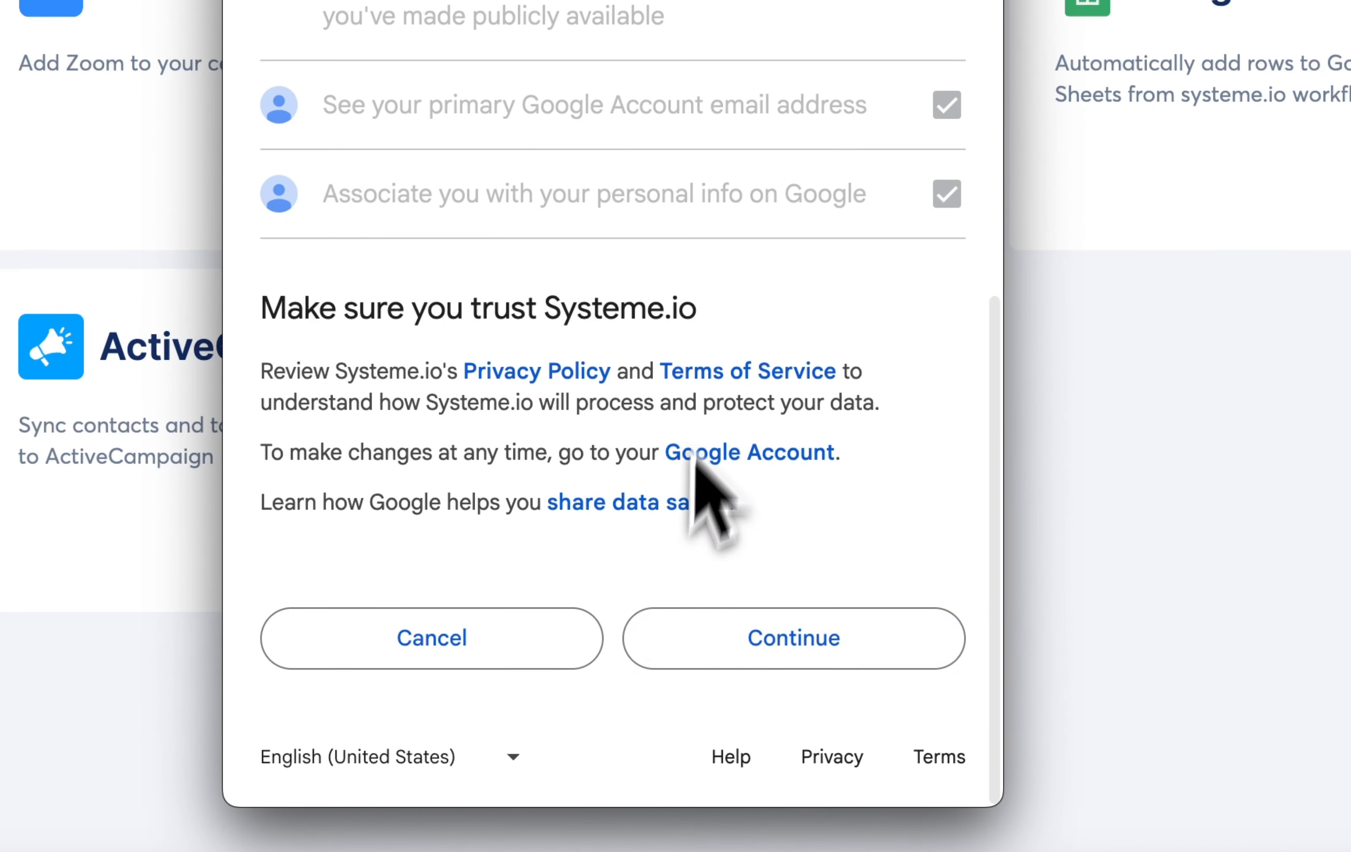
click(752, 644)
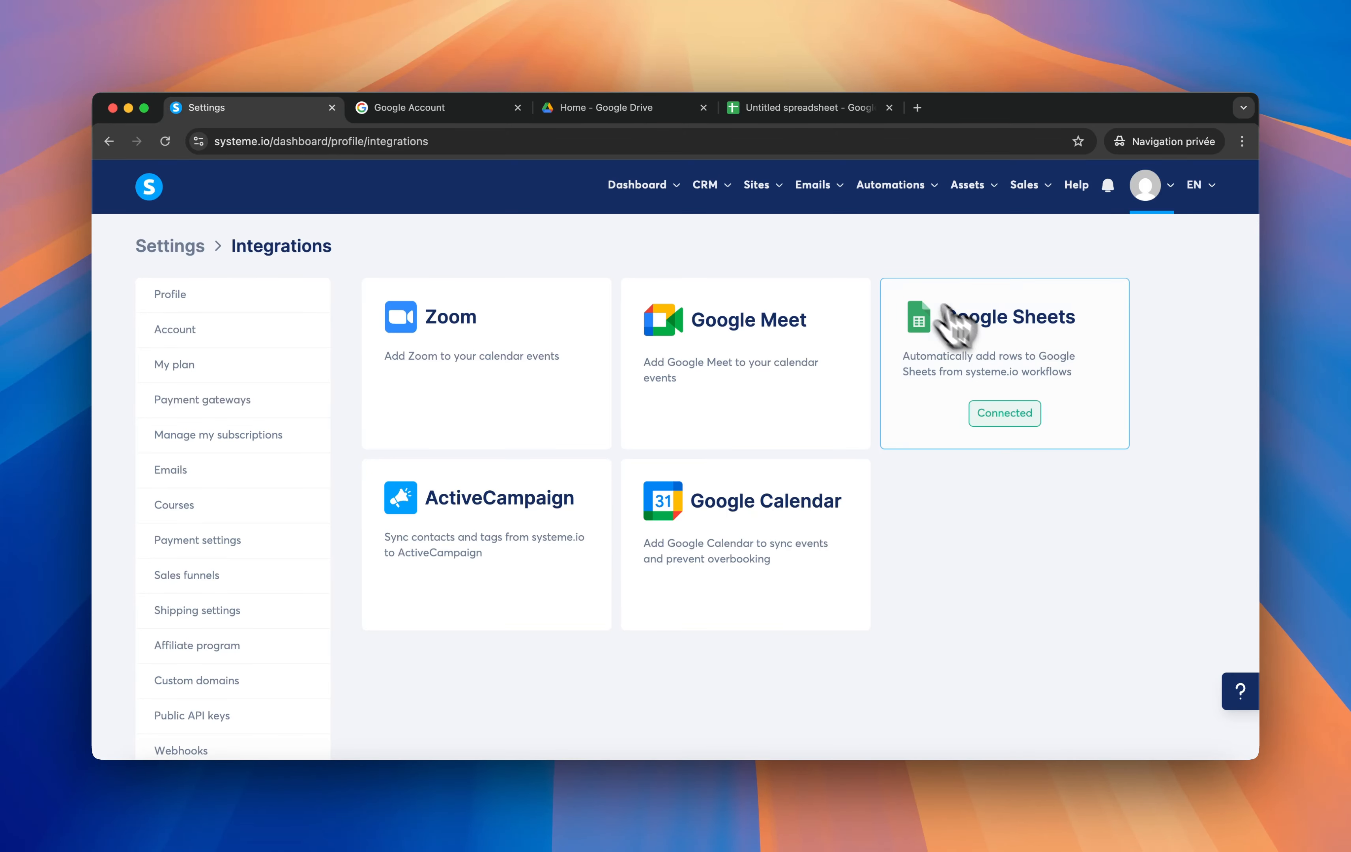
Step: Create a new automation workflow named Google Sheets Demo
mouse_move(904, 194)
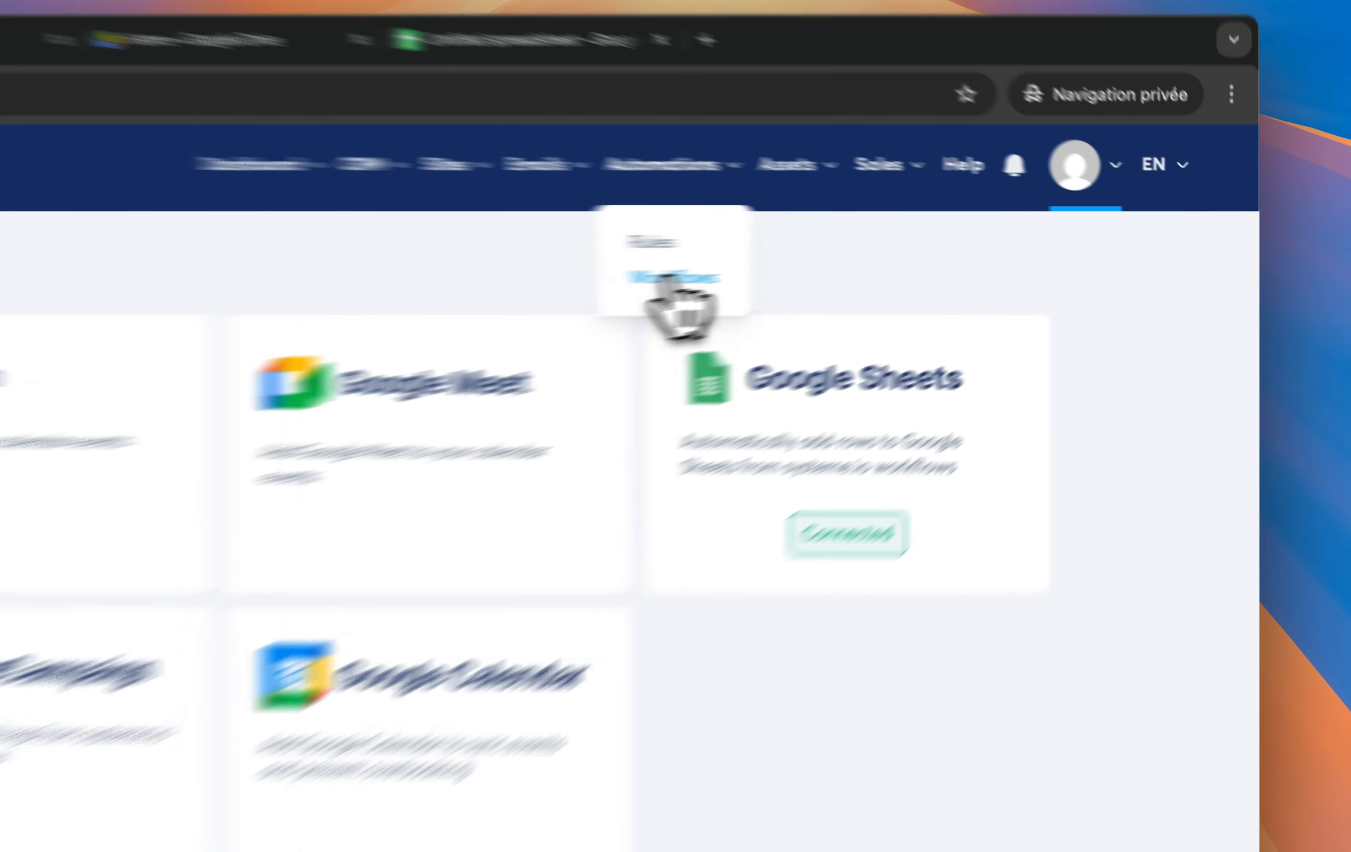
click(896, 254)
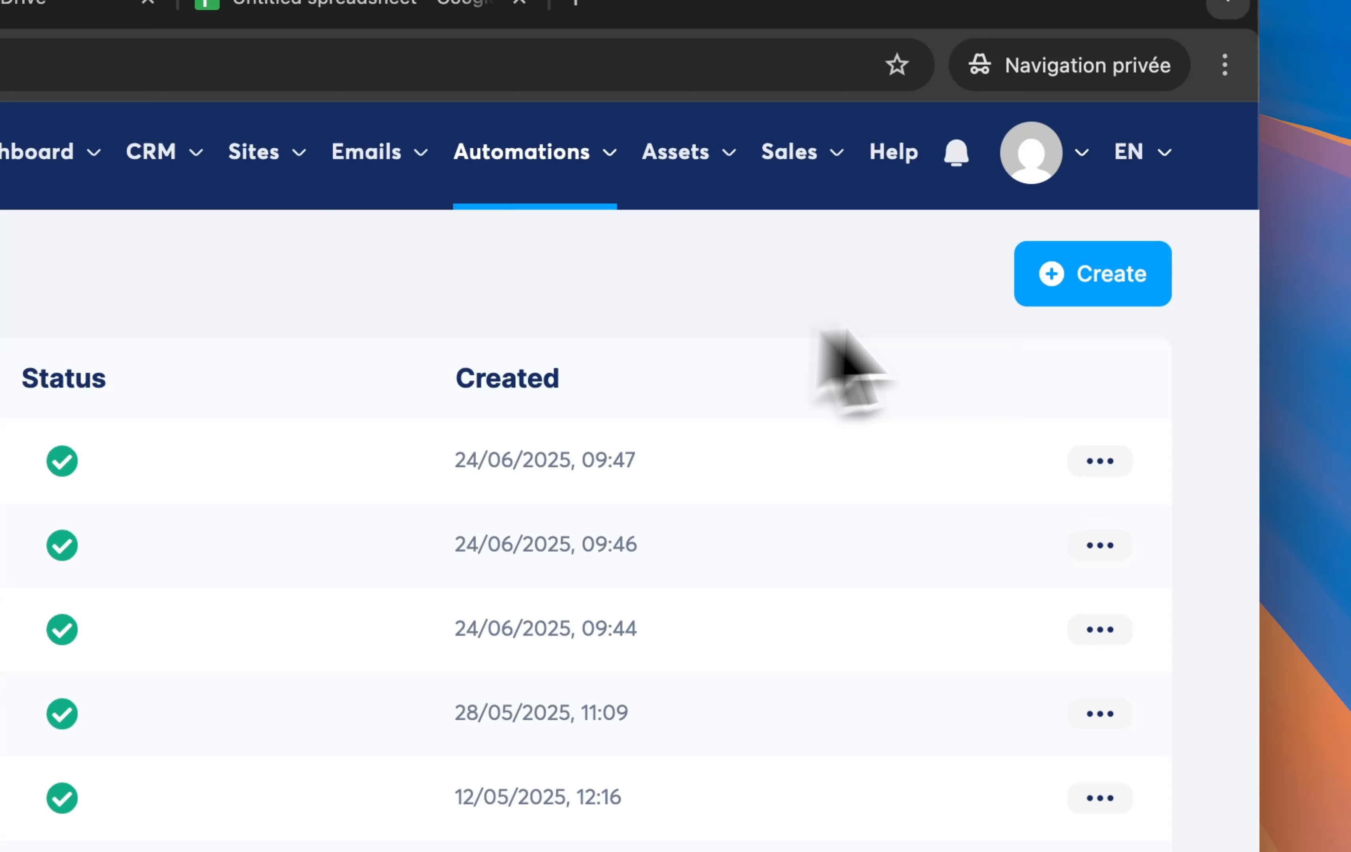
click(1053, 285)
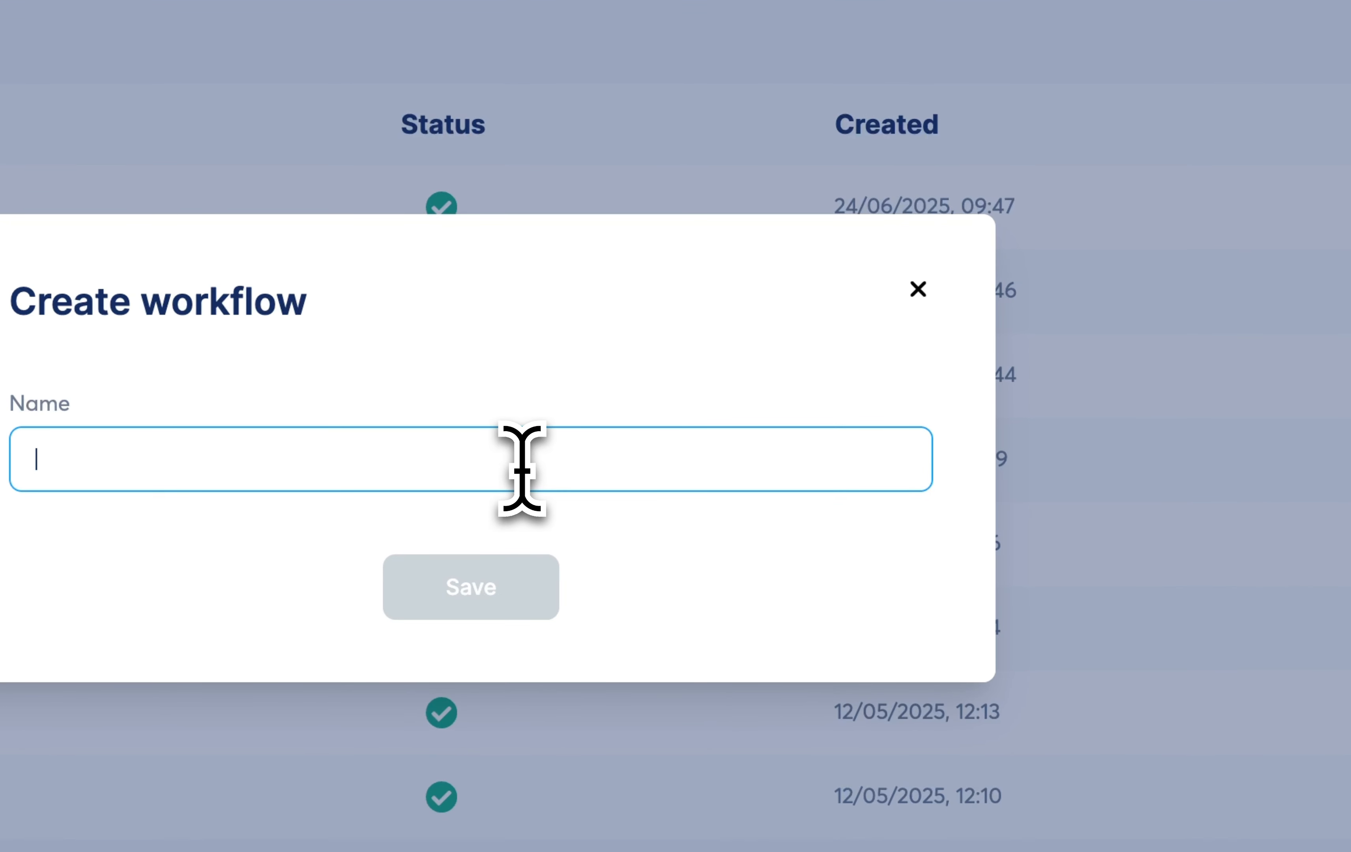
text(Google Sheets Demo)
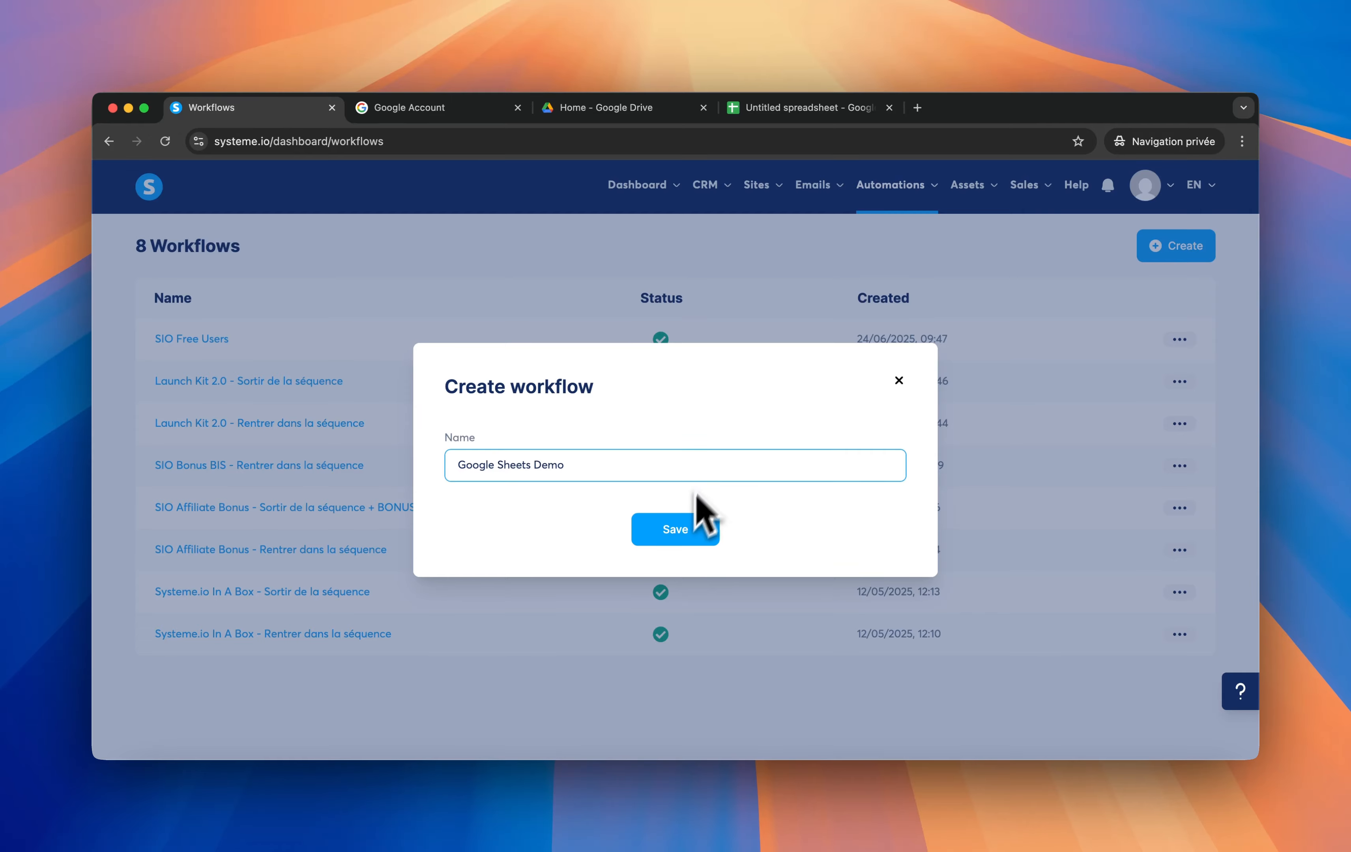
click(685, 525)
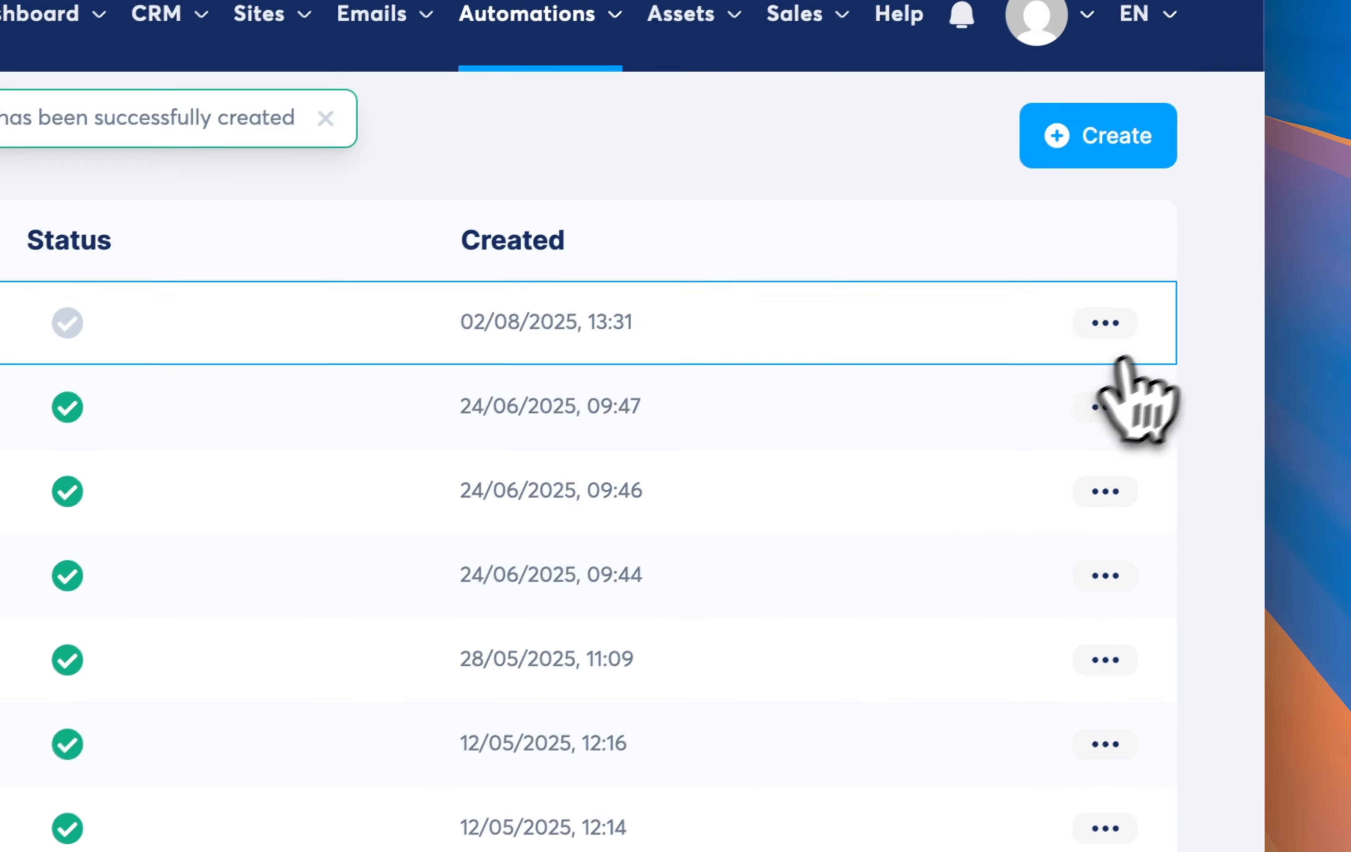
Step: Activate the Google Sheets Demo workflow and confirm the activation
click(1105, 325)
click(1014, 339)
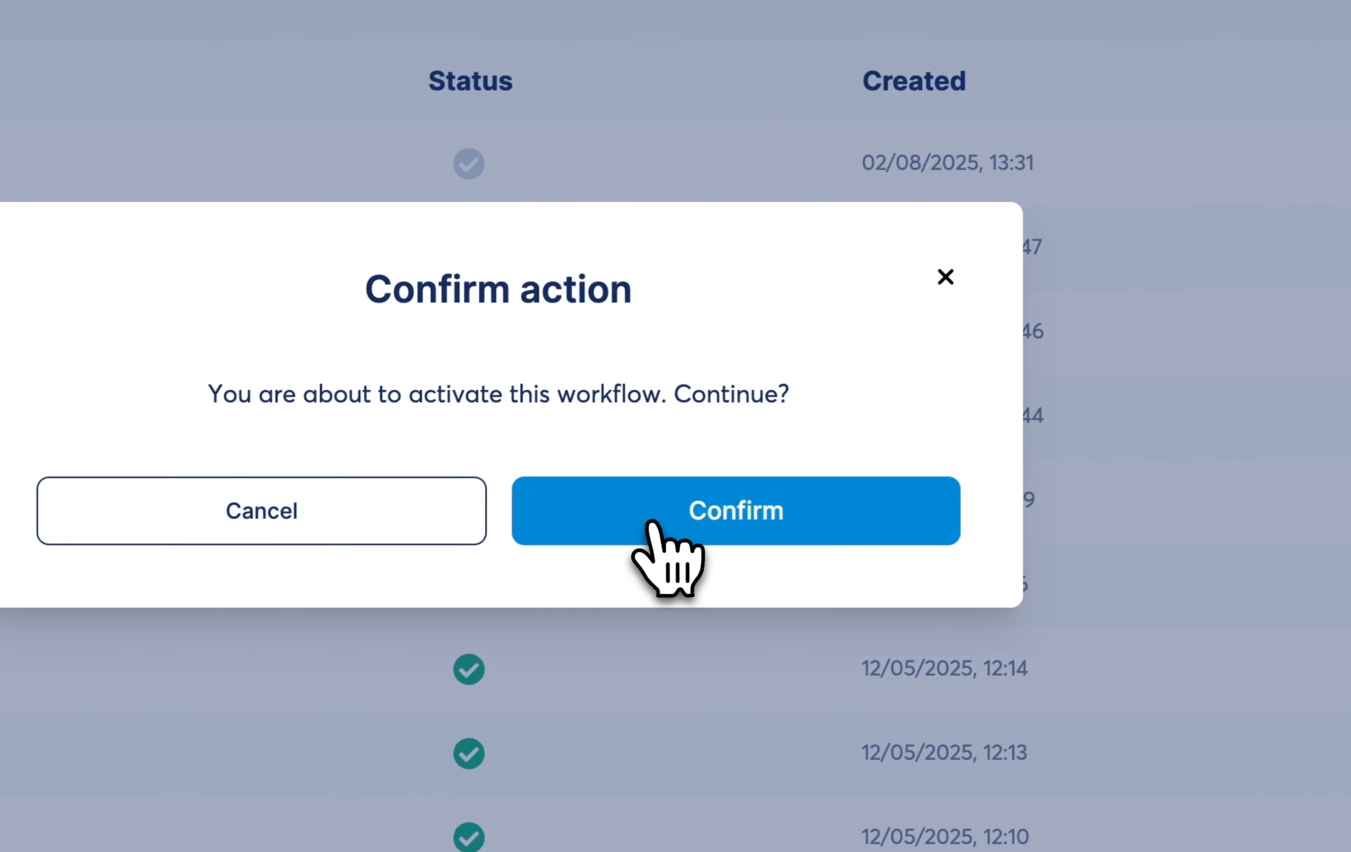
click(428, 603)
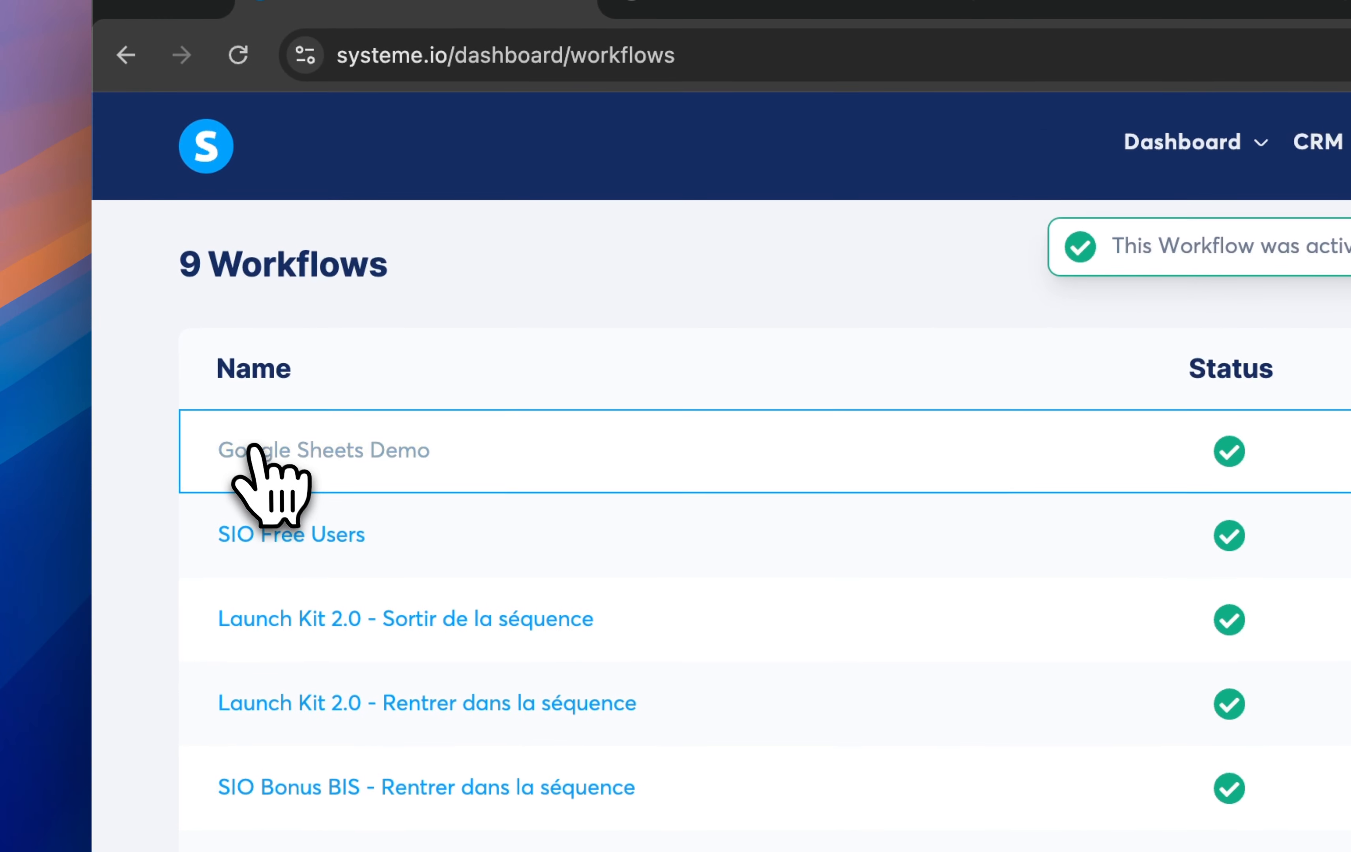
Step: Open the Google Sheets Demo workflow in the builder and bring up the trigger choices for its first trigger
click(254, 449)
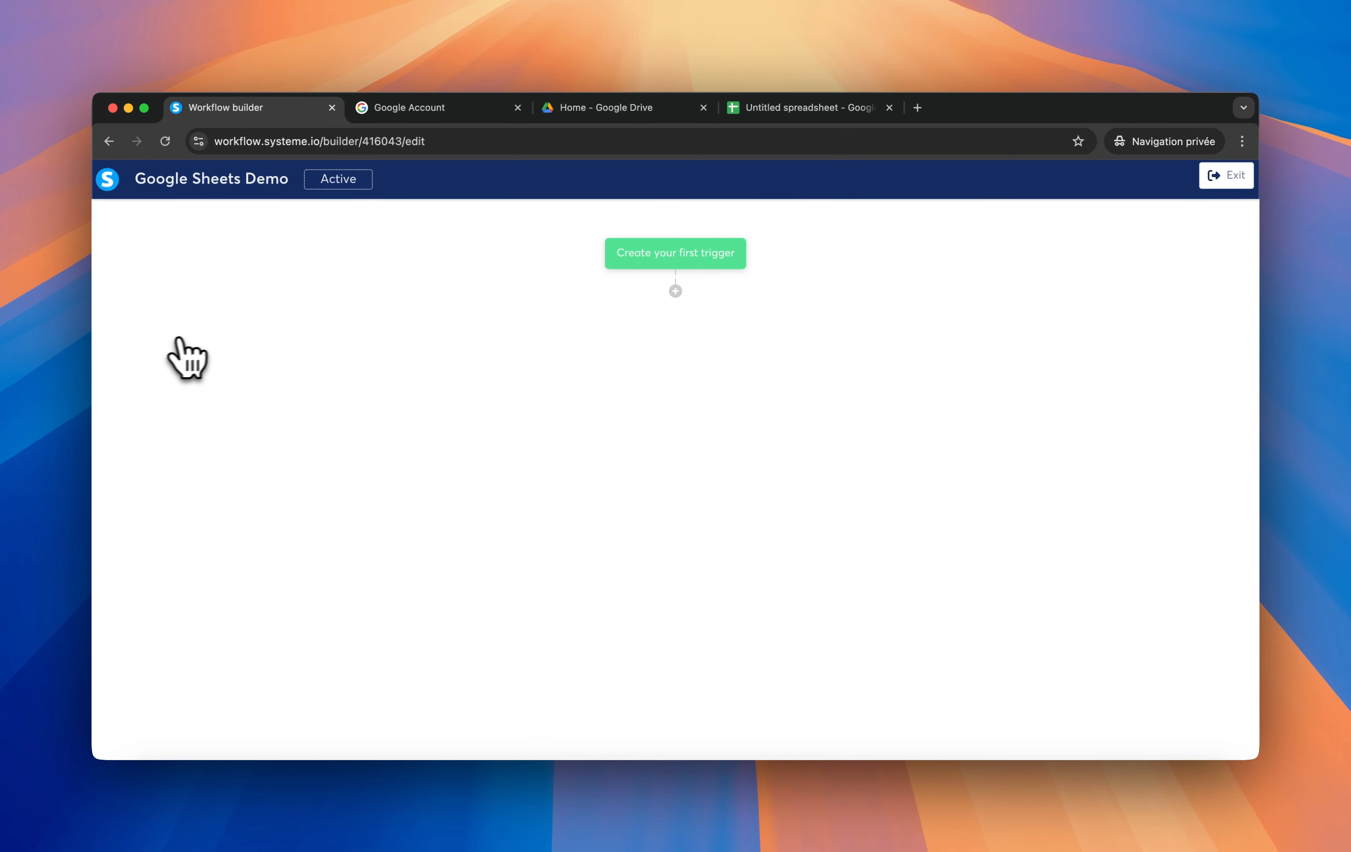
click(642, 253)
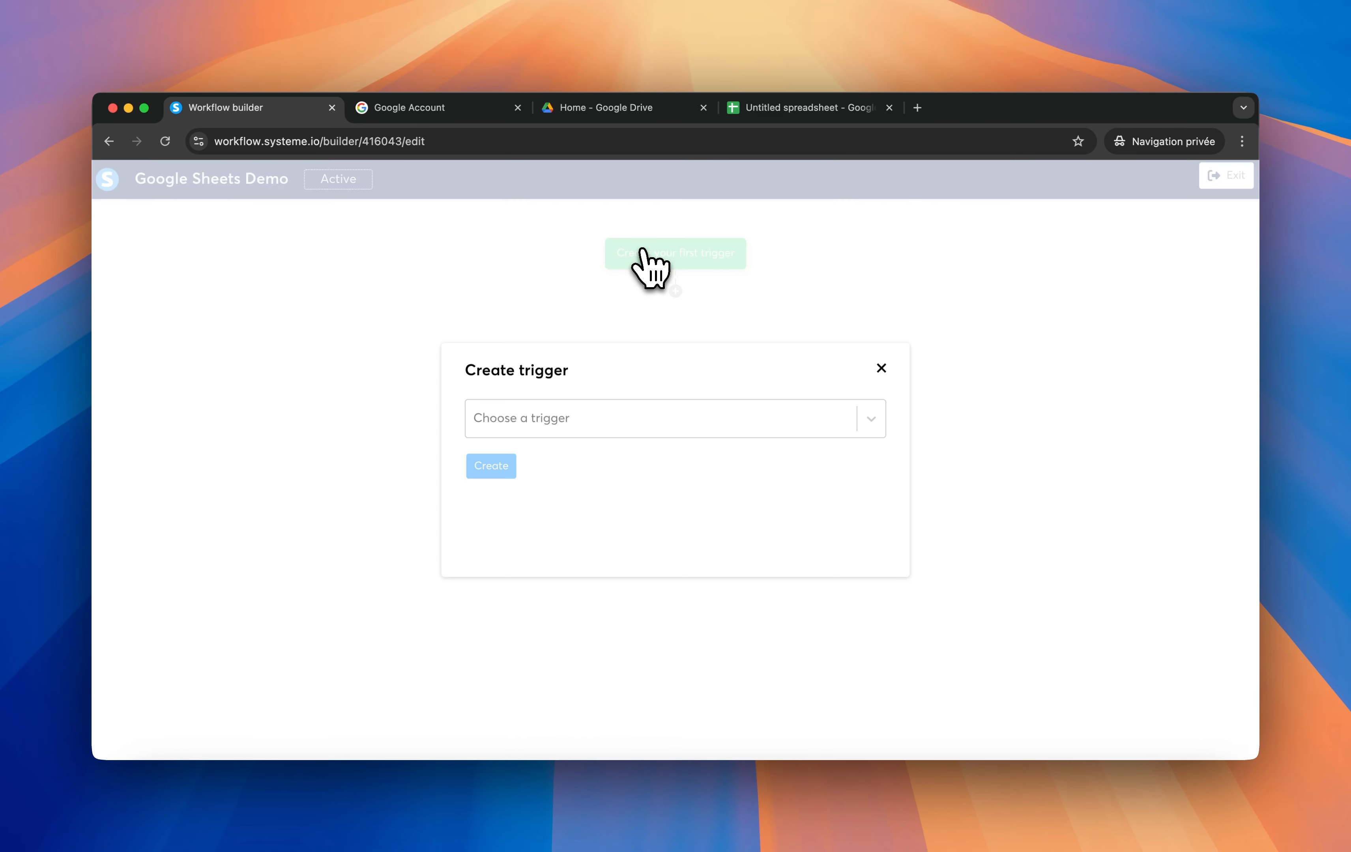
click(521, 421)
text(cont)
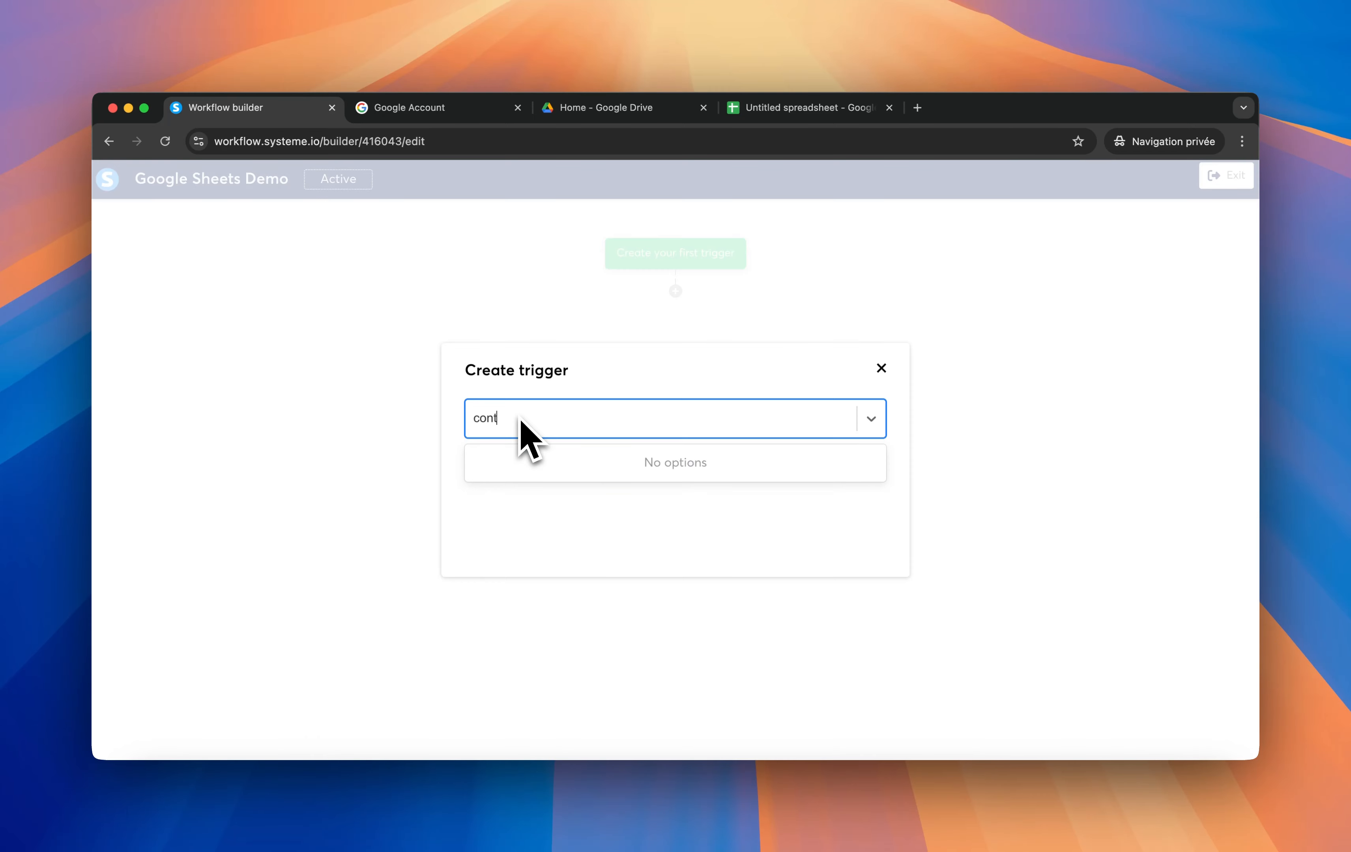
key(BackSpace)
key(BackSpace)
key(BackSpace)
key(BackSpace)
text(ne)
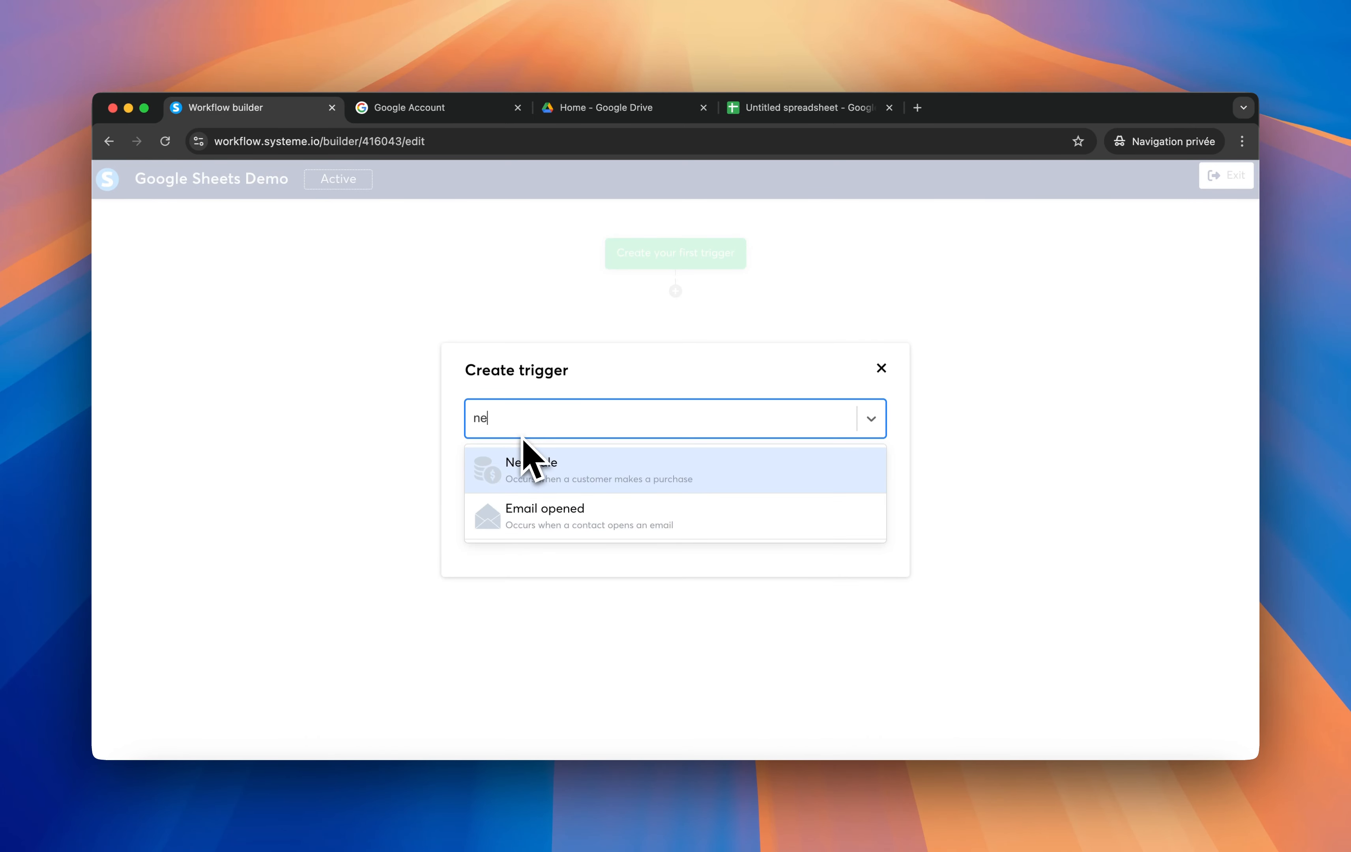
key(BackSpace)
key(BackSpace)
Step: Create a Tag added trigger that fires when the Newsletter tag is added to a contact
click(554, 506)
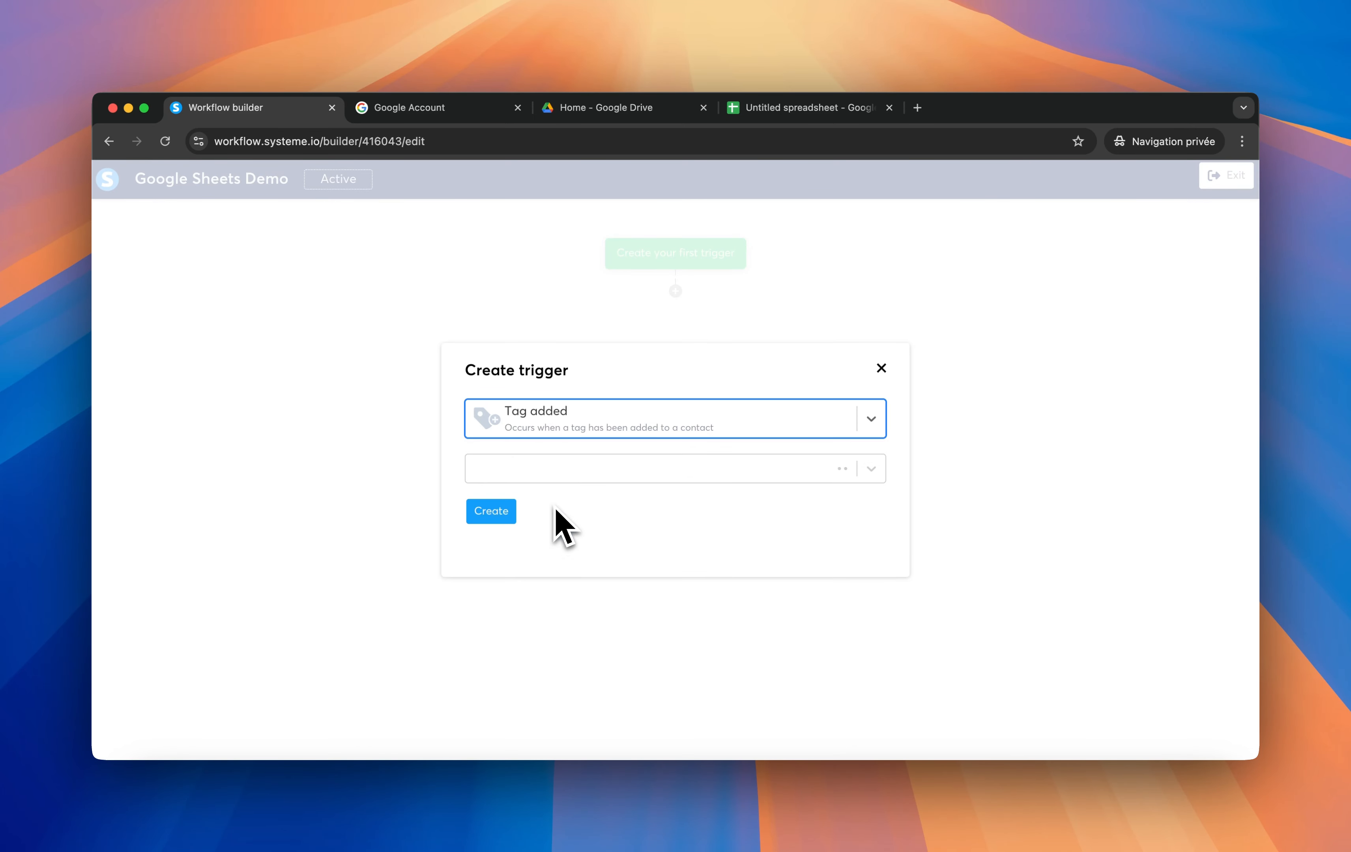
click(536, 471)
text(n)
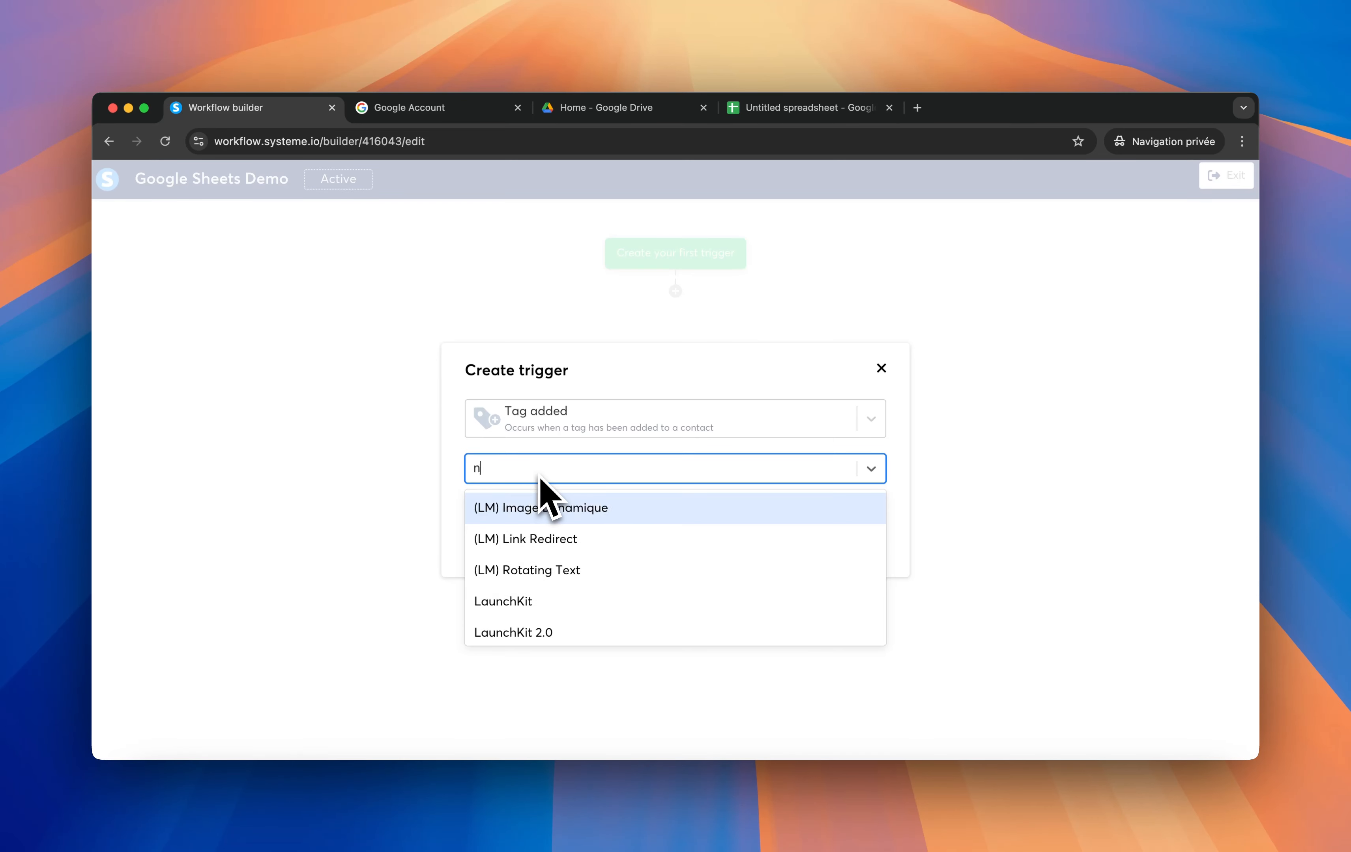
text(ew)
click(532, 510)
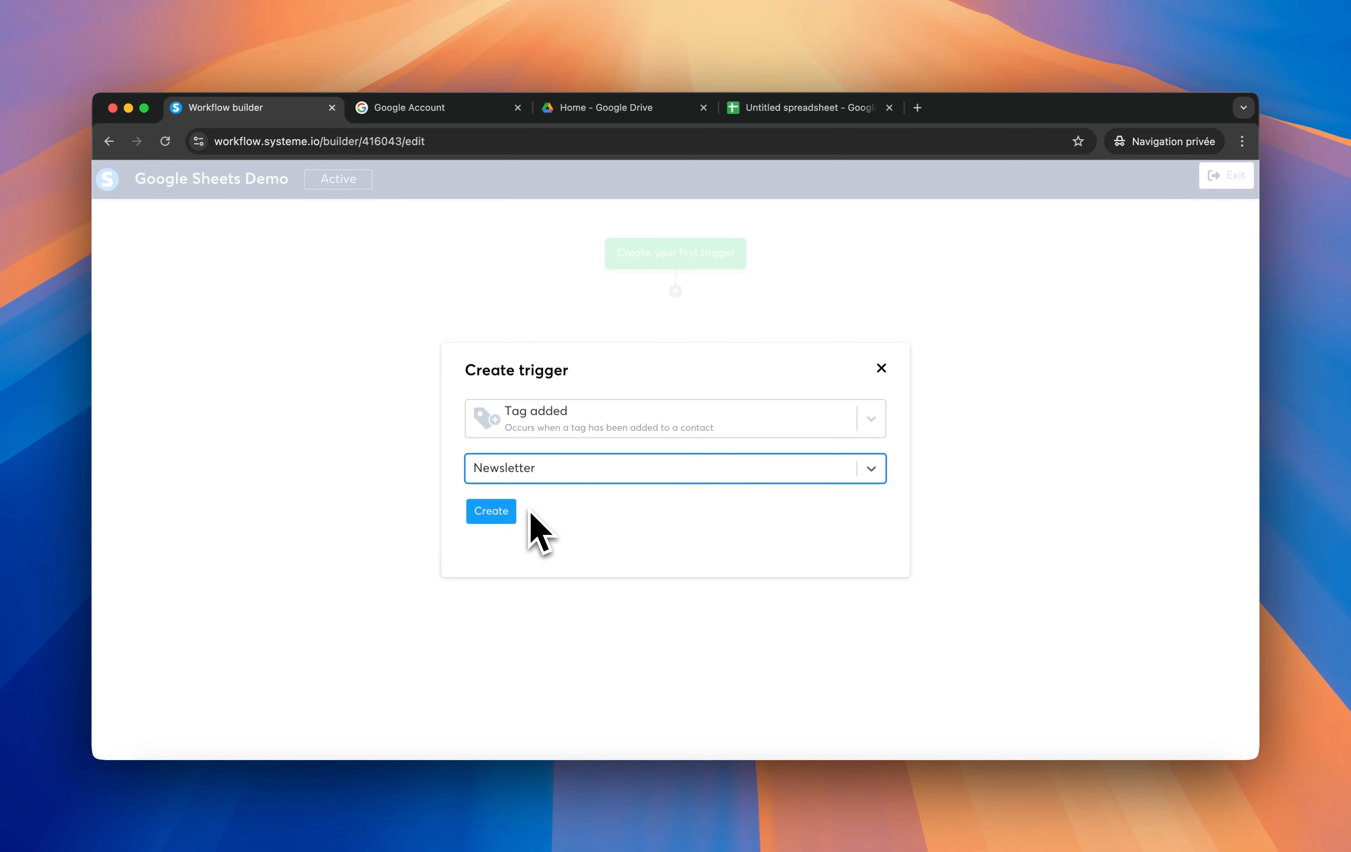
click(491, 512)
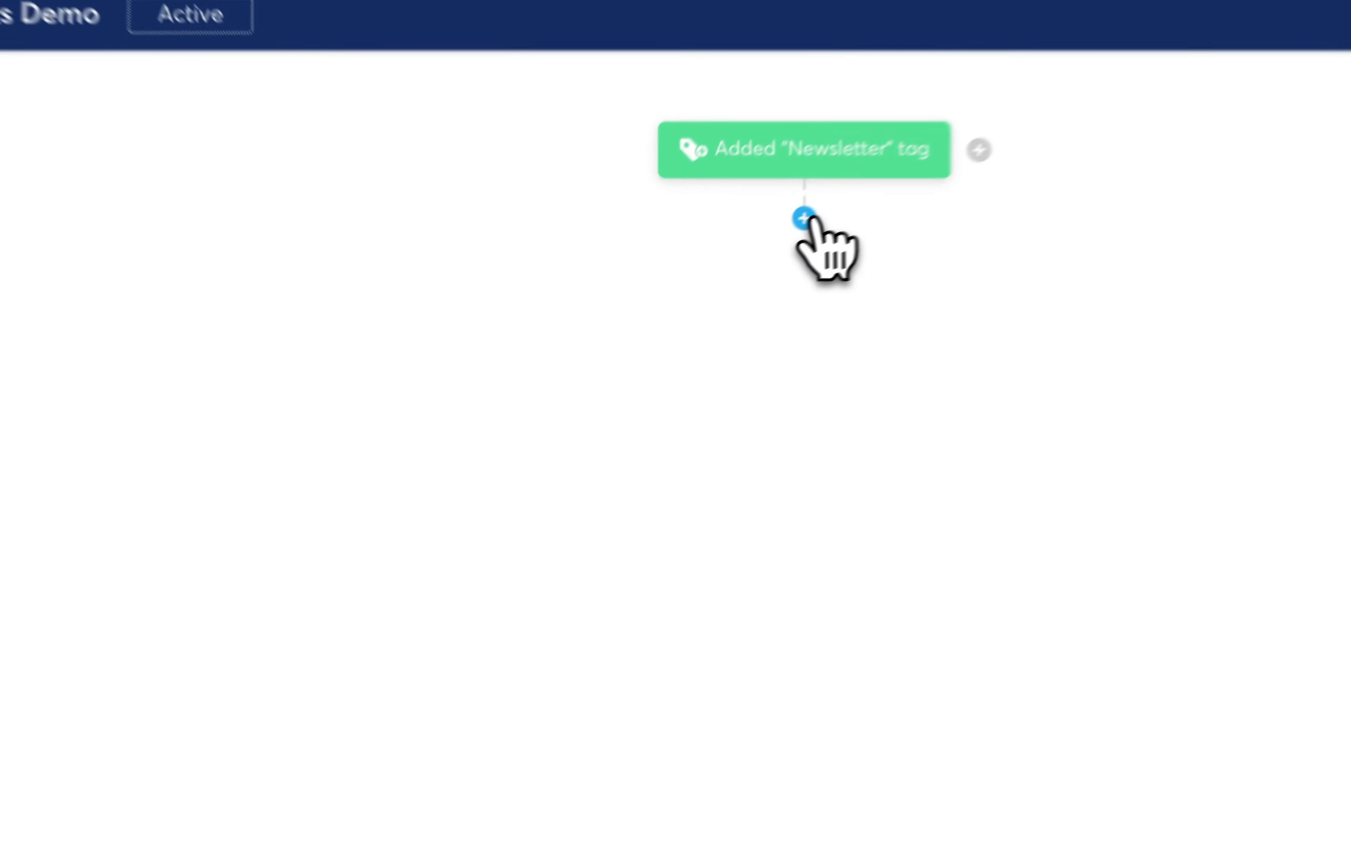
Step: Add an action step after the Newsletter trigger and set it to Add a new row to a Google Sheet
click(675, 291)
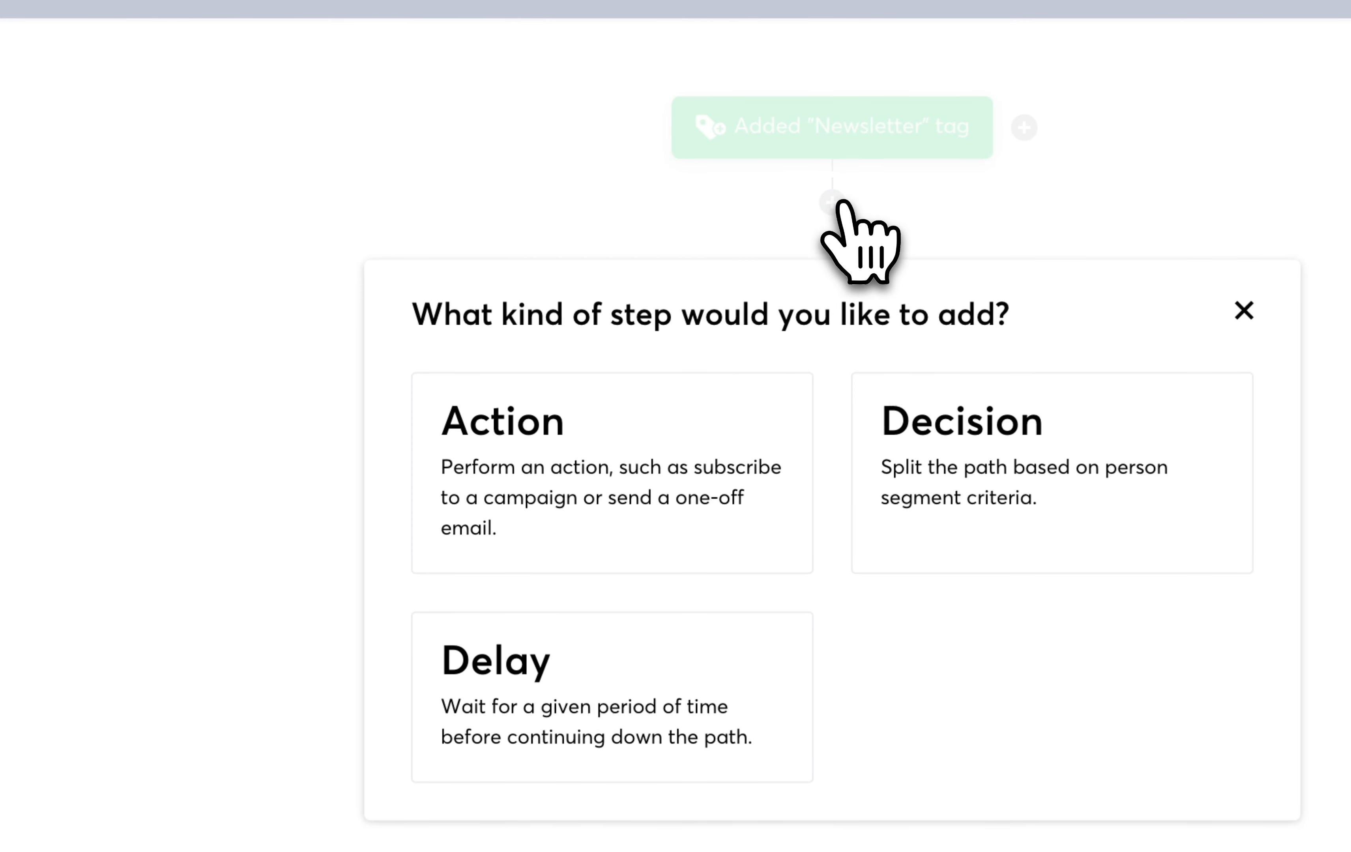
click(647, 448)
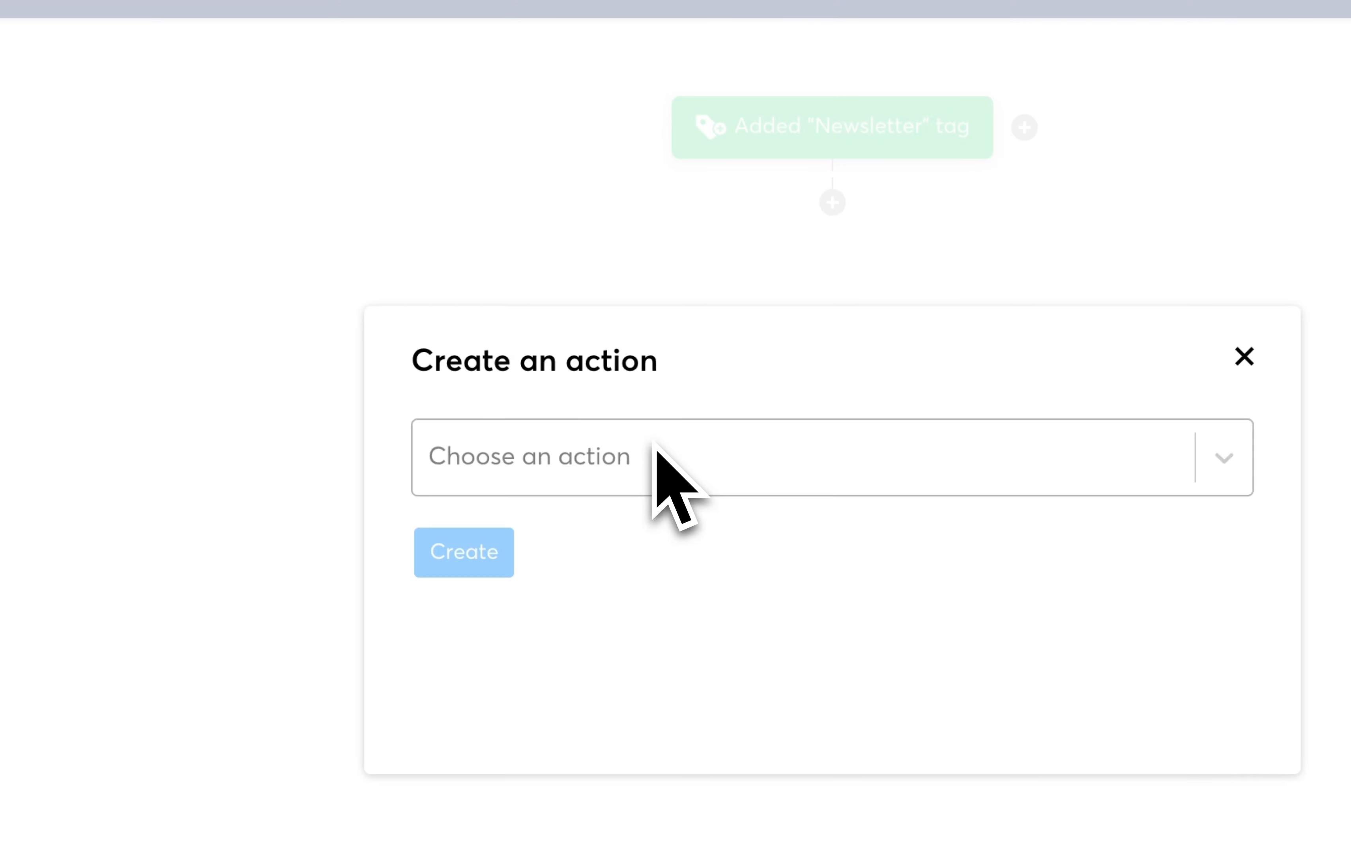
click(654, 449)
scroll(723, 695, down, 5)
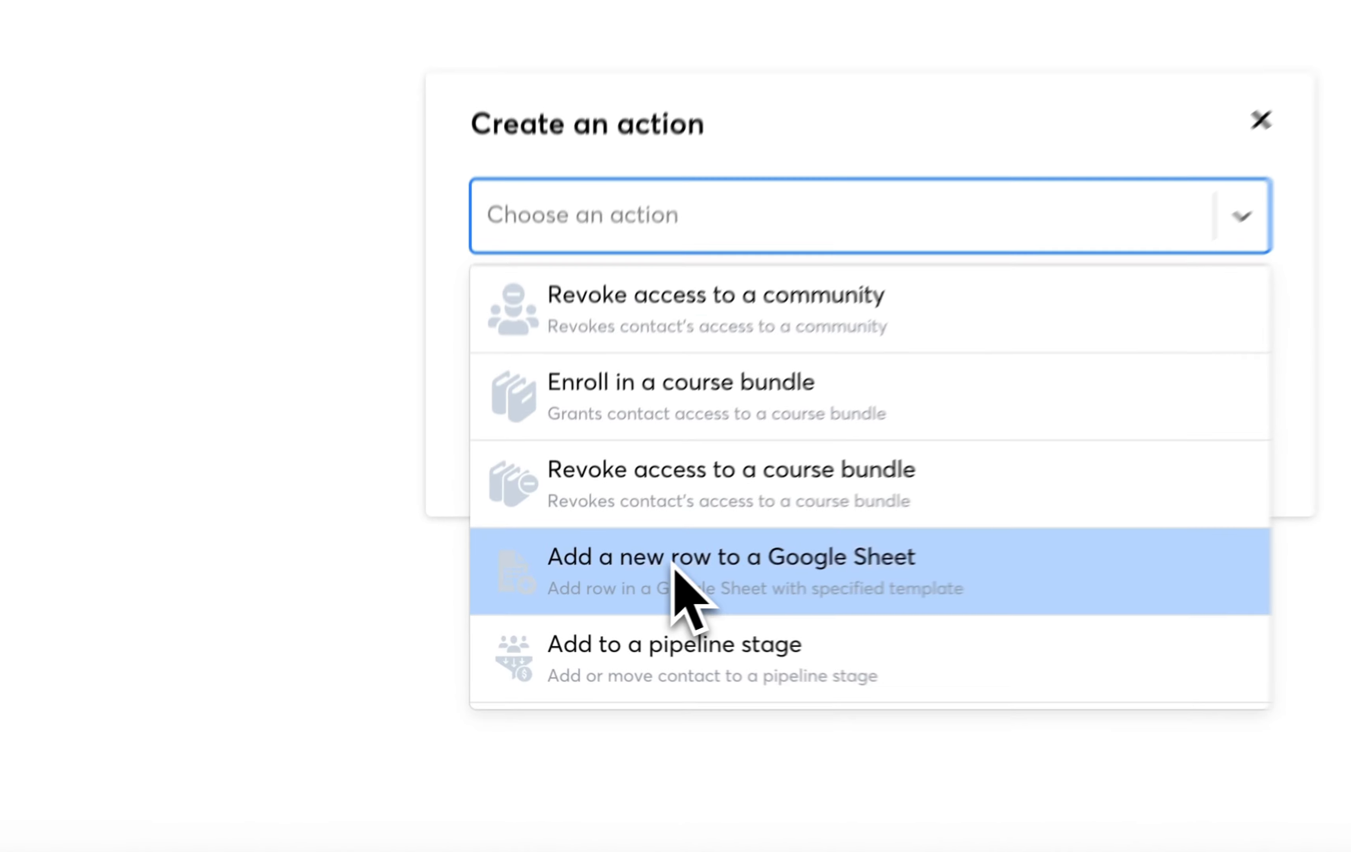
click(573, 603)
Step: Choose the connected Google Drive account for the action and select the Untitled spreadsheet file
click(566, 304)
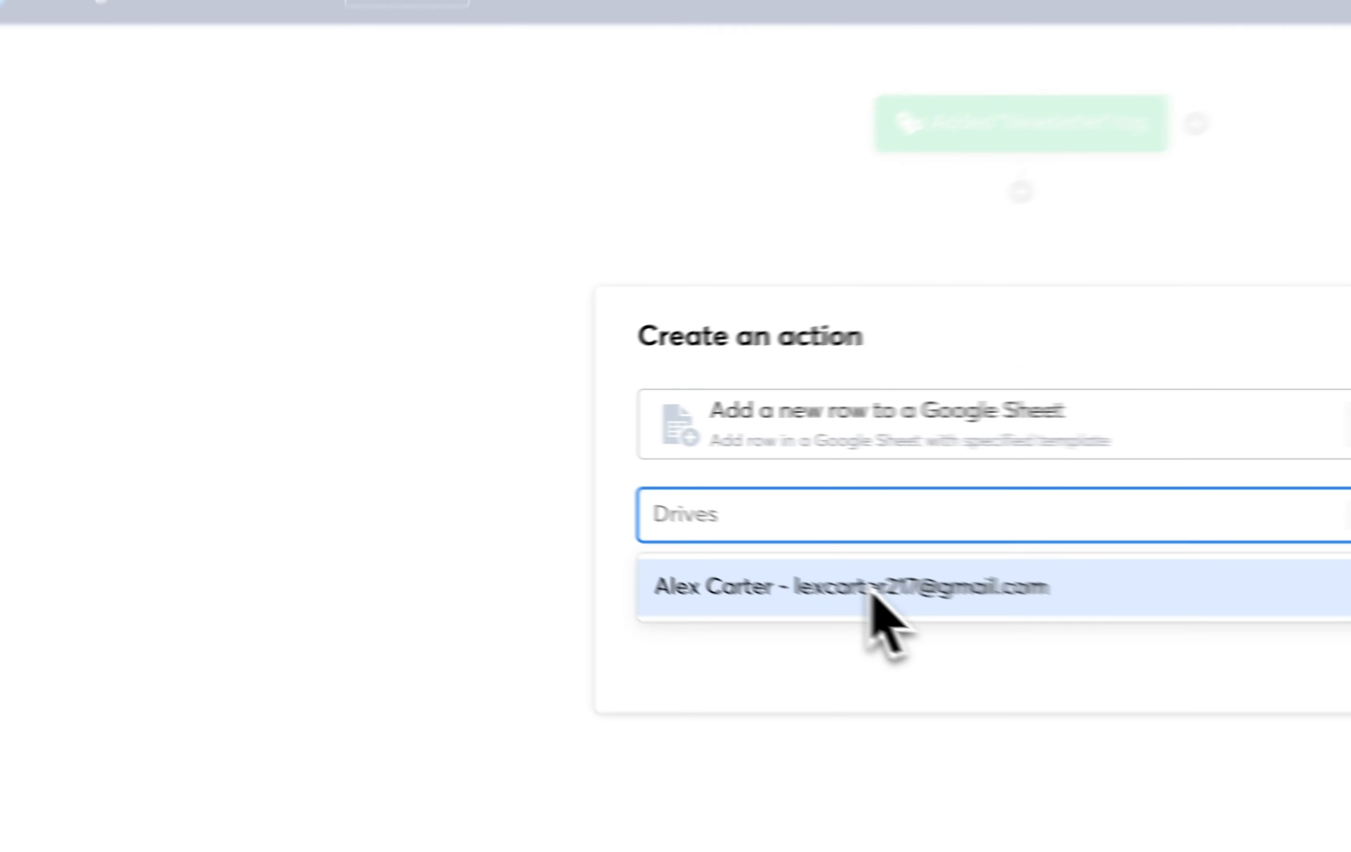
click(596, 510)
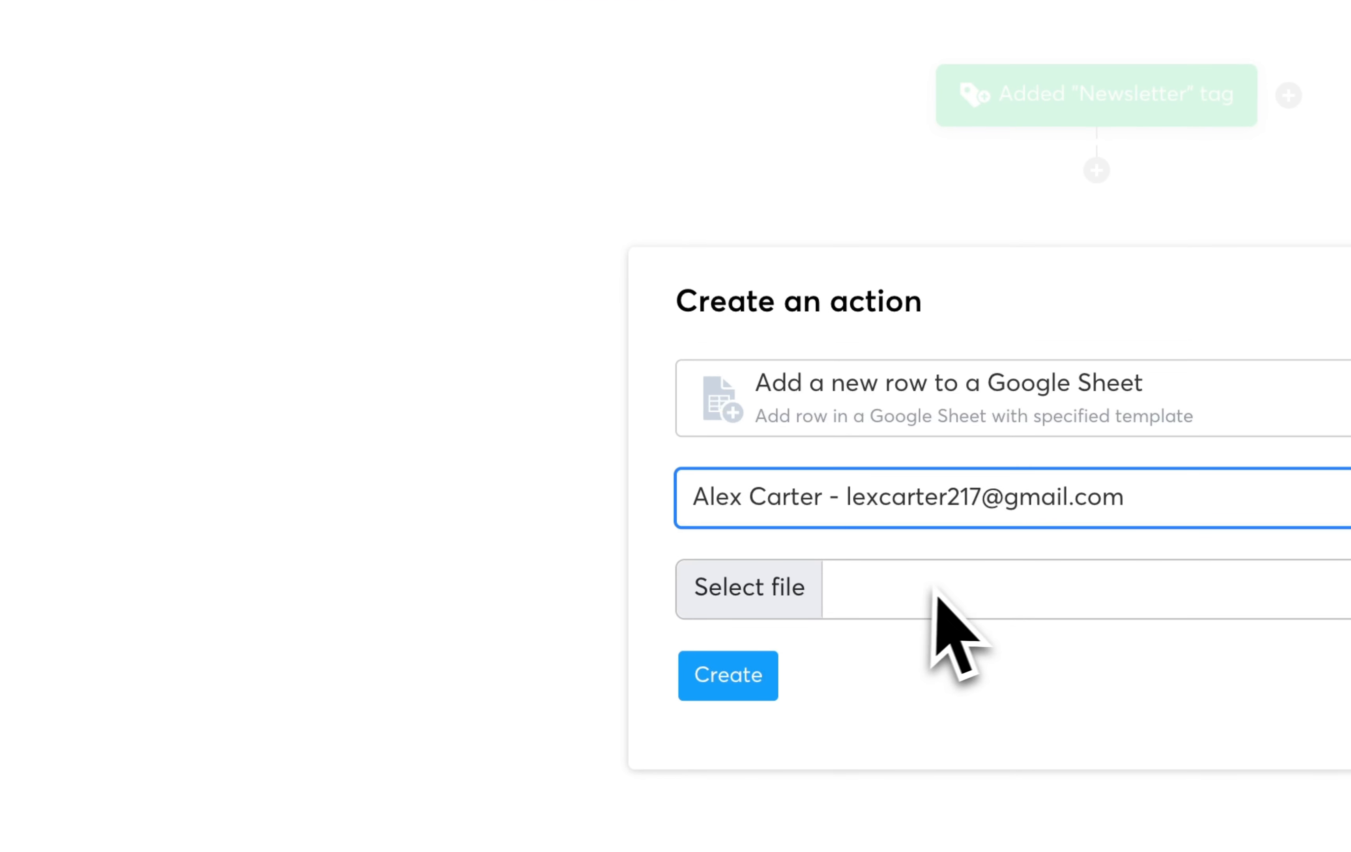
click(831, 595)
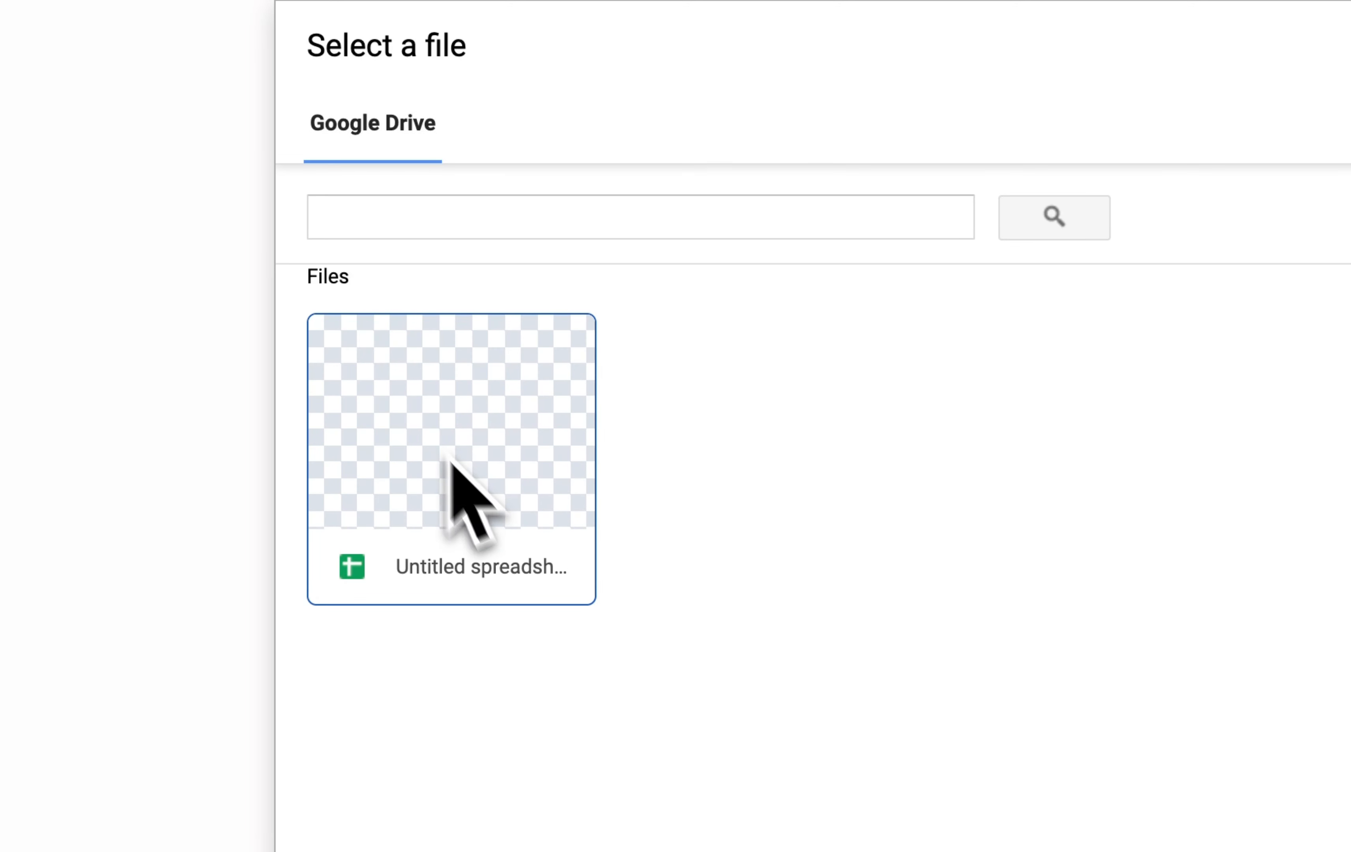
click(444, 412)
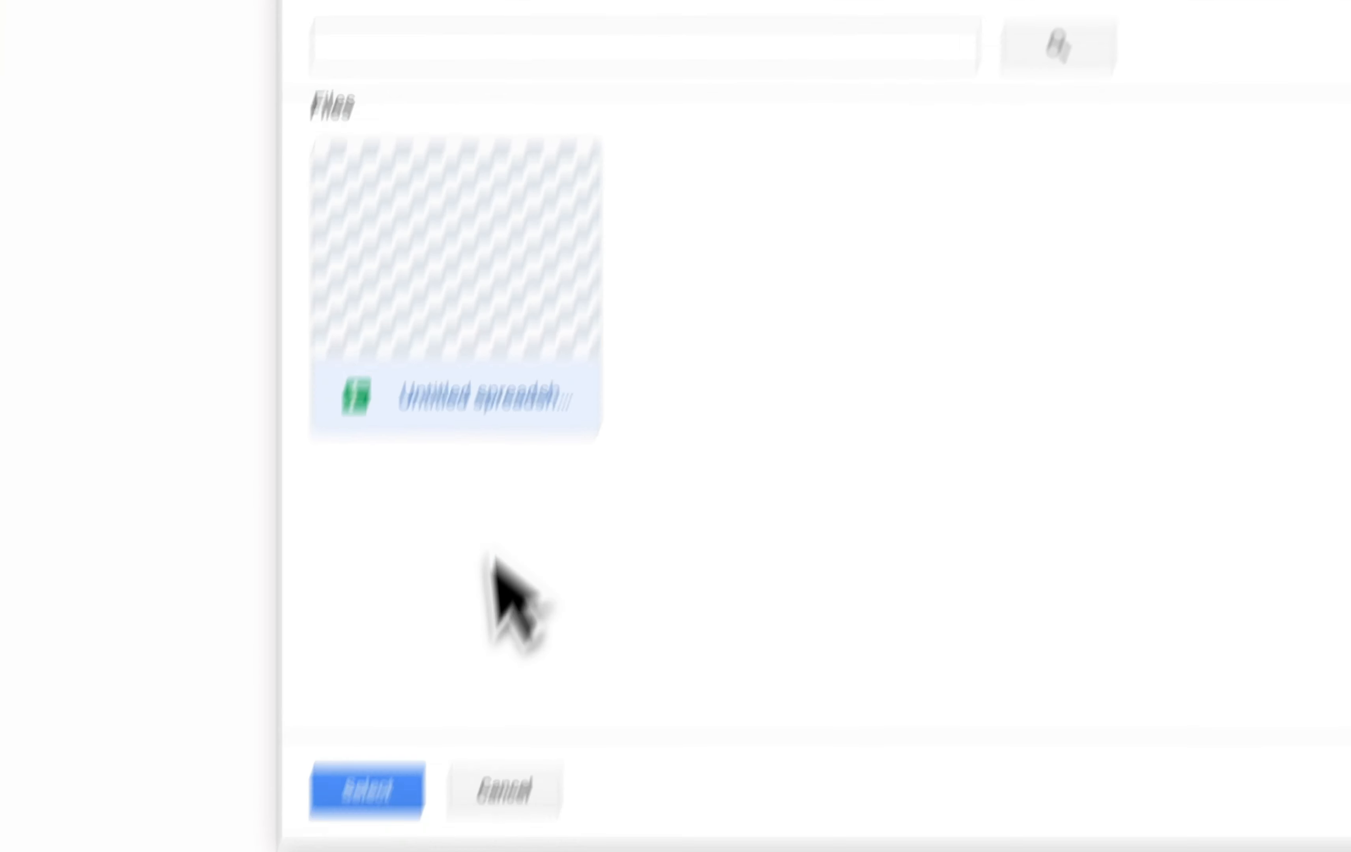
click(412, 619)
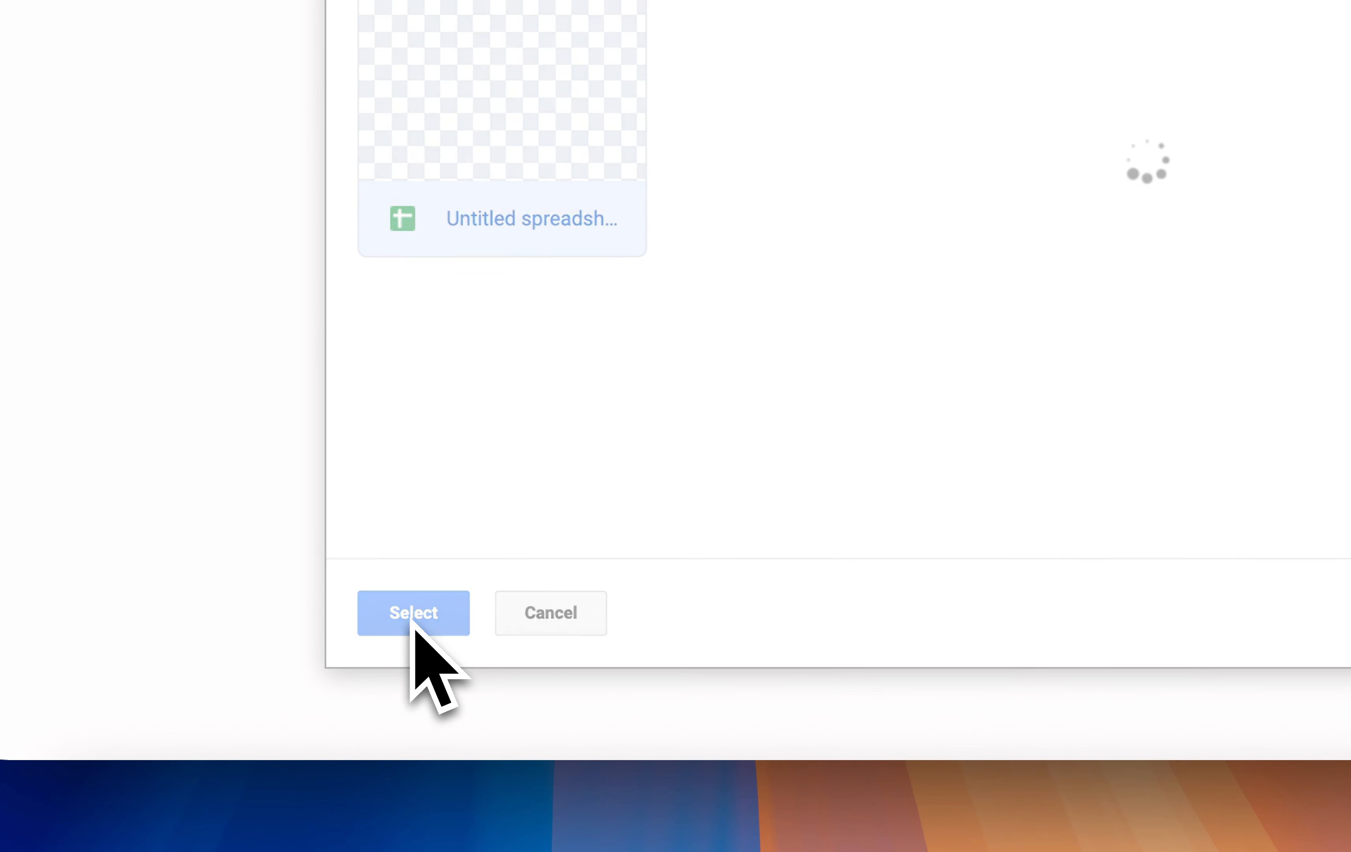
Step: Check the column headers in the Untitled spreadsheet, and set the action's worksheet to Sheet1 in the workflow builder
click(679, 527)
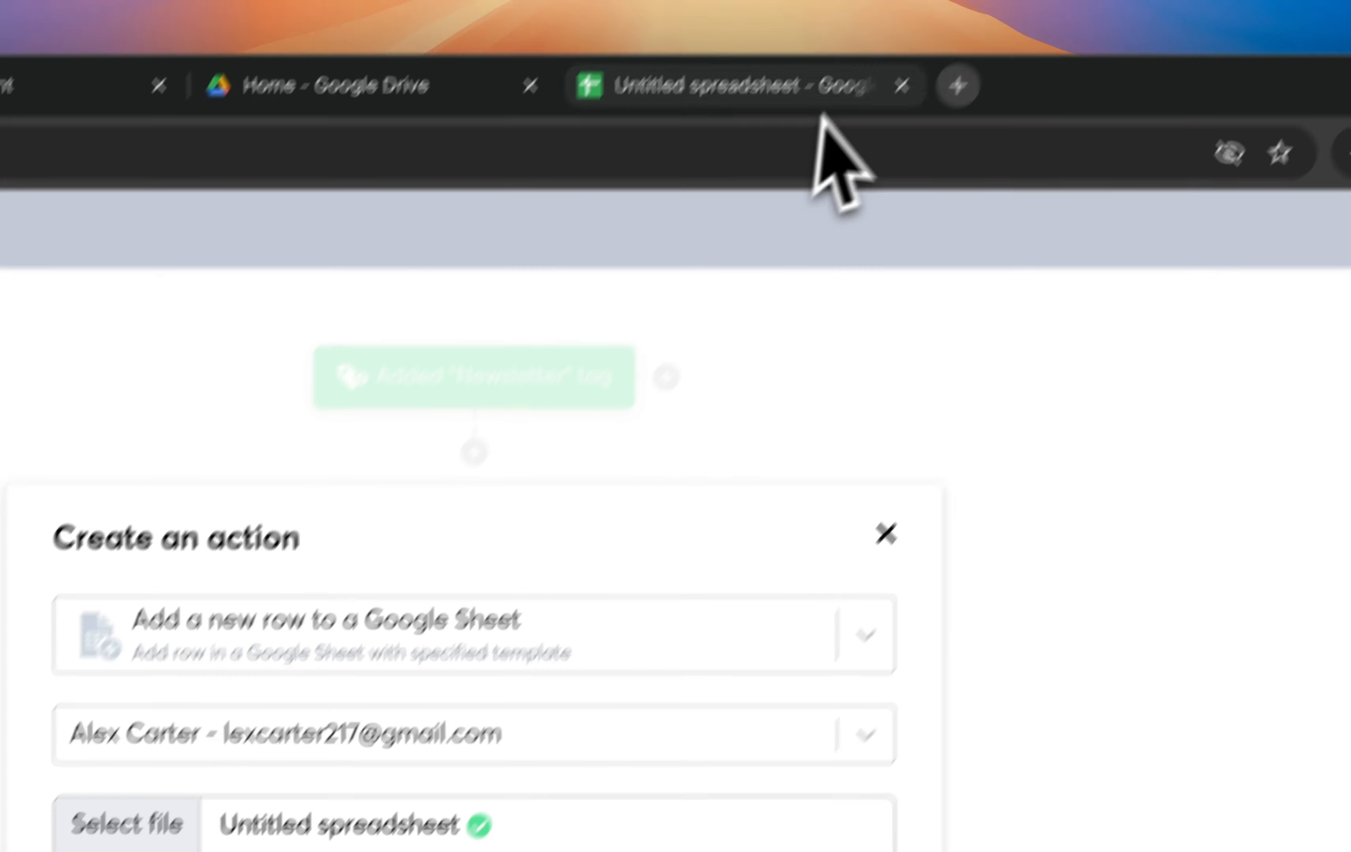
click(805, 133)
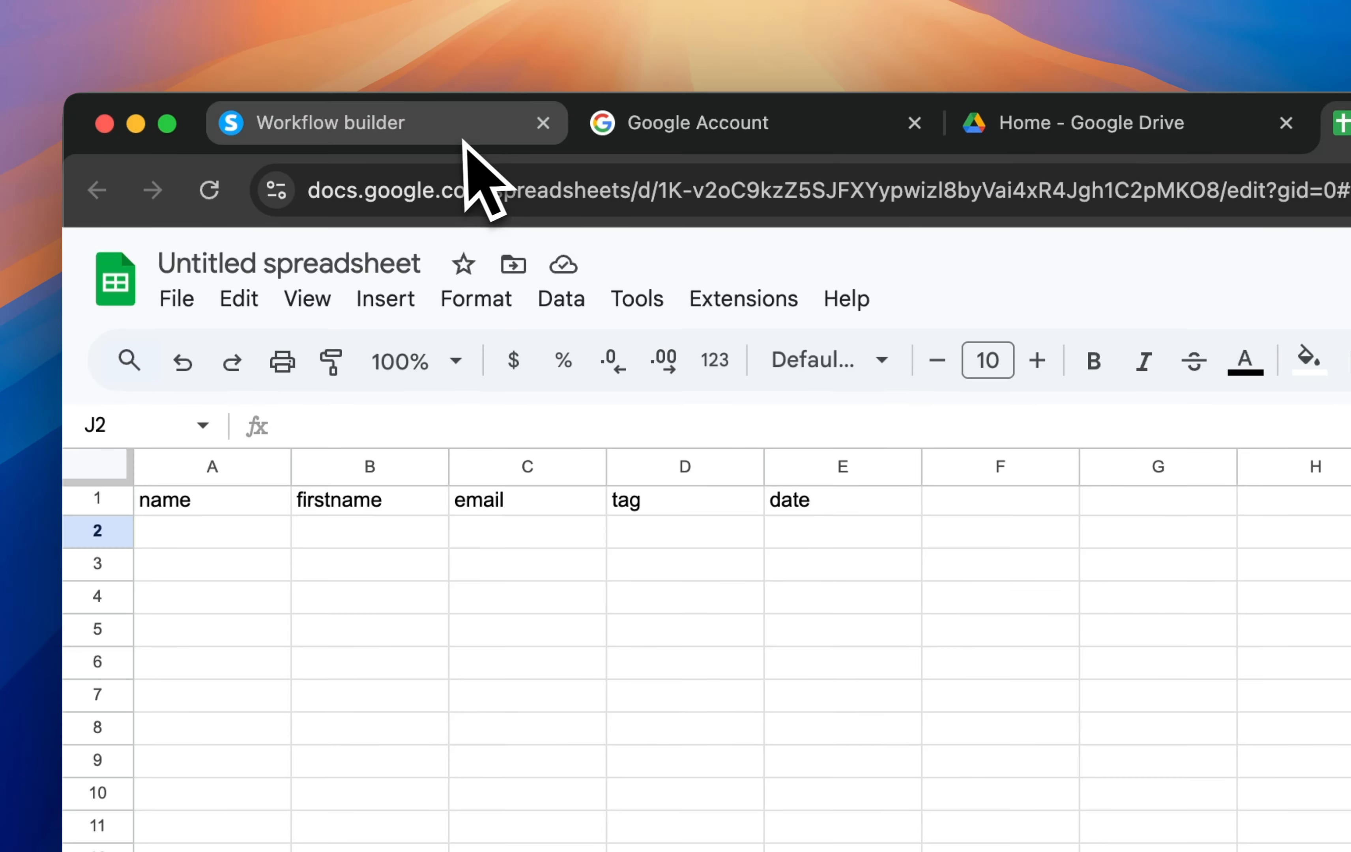
click(465, 138)
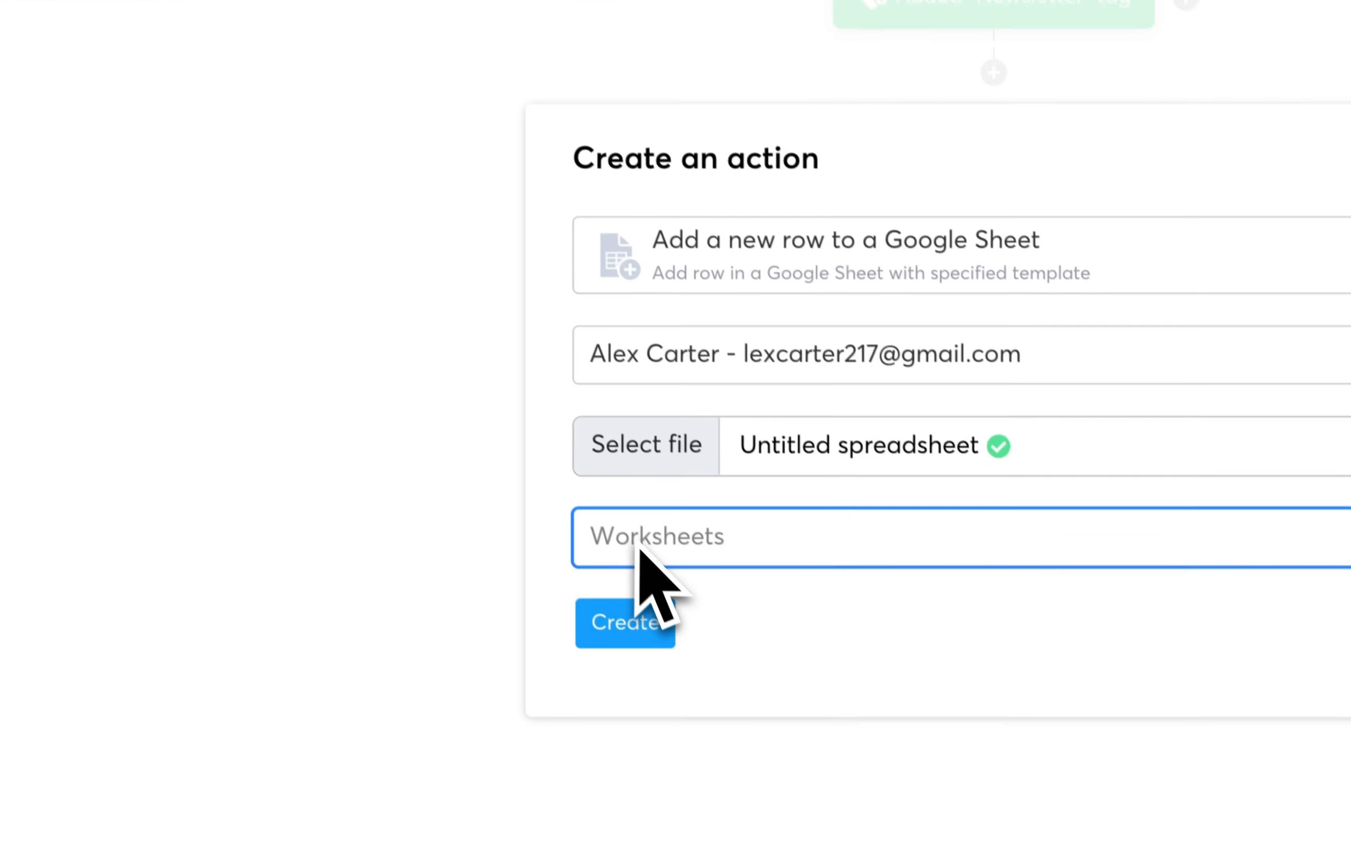
click(640, 547)
click(645, 623)
click(625, 624)
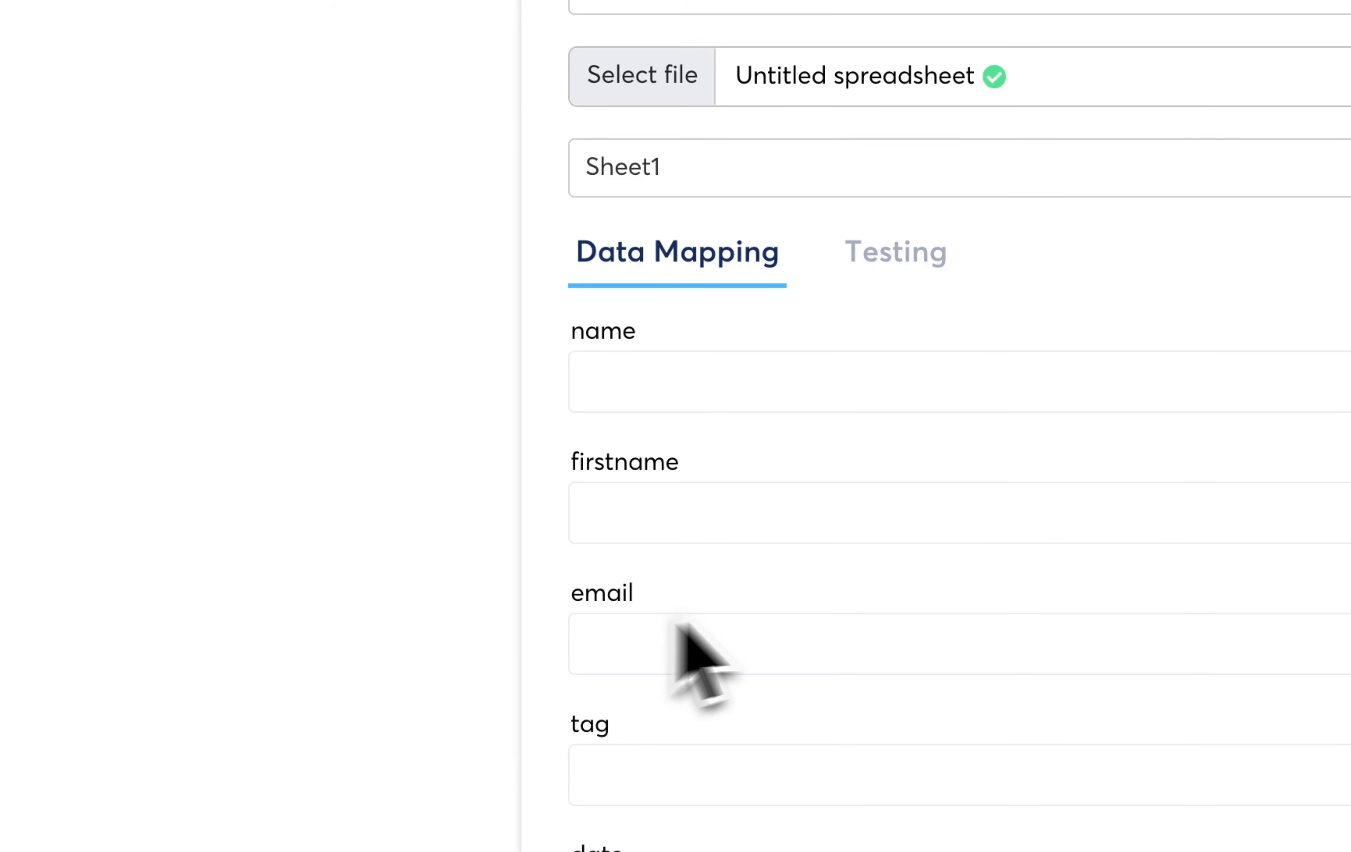
Step: Examine the sheet columns in the data mapping and the tag and contact fields offered for the firstname column
scroll(840, 594, down, 2)
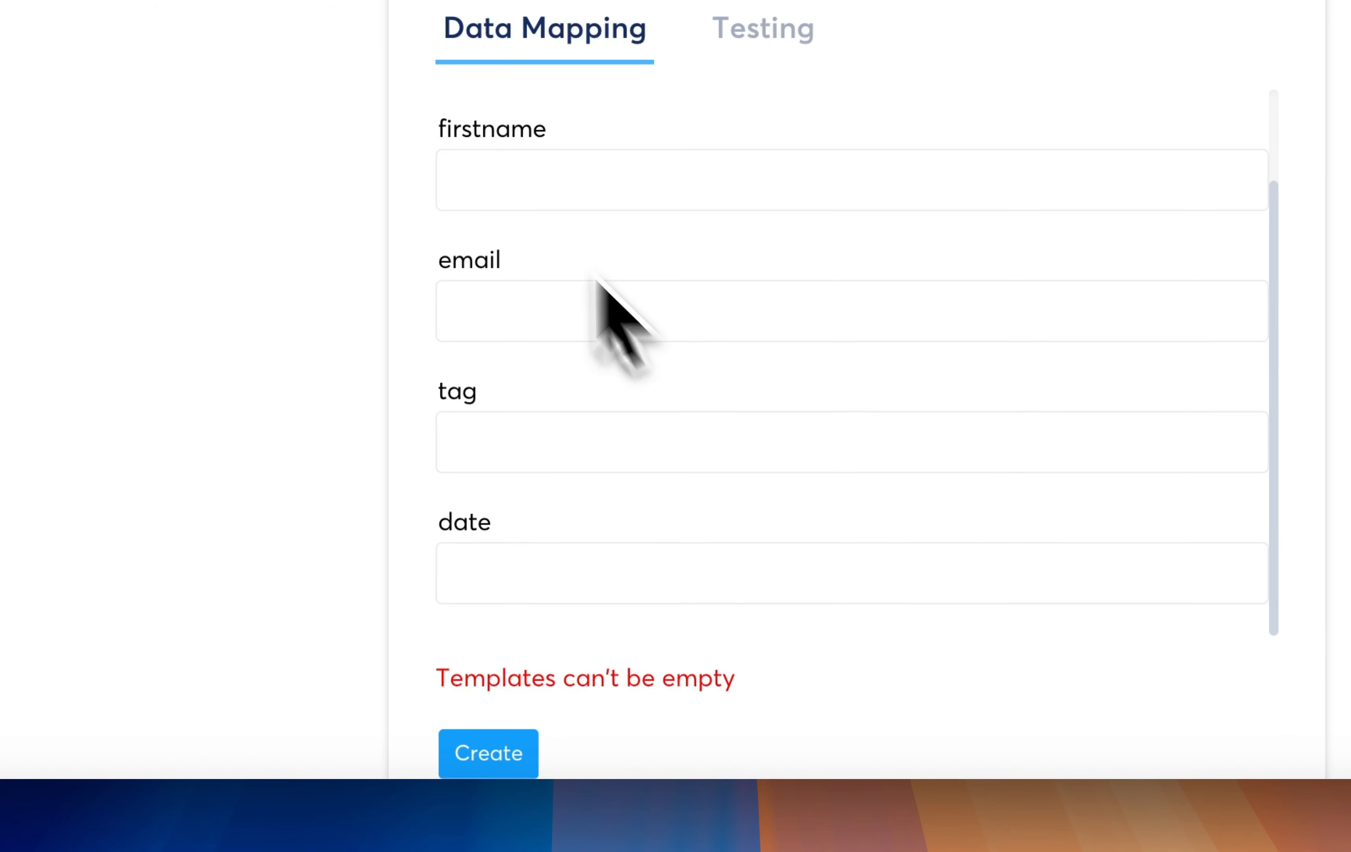
click(644, 421)
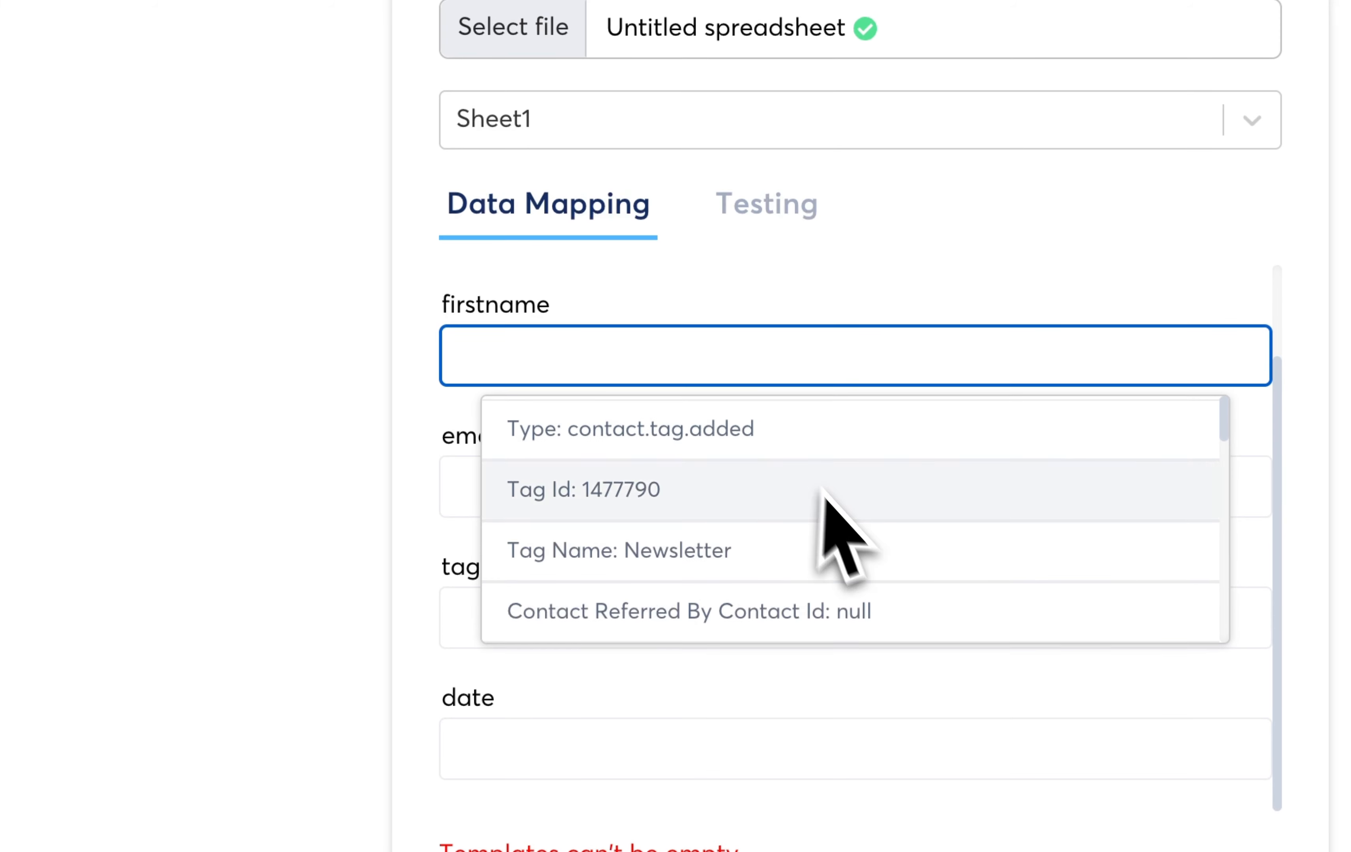
scroll(822, 322, down, 3)
scroll(803, 529, down, 2)
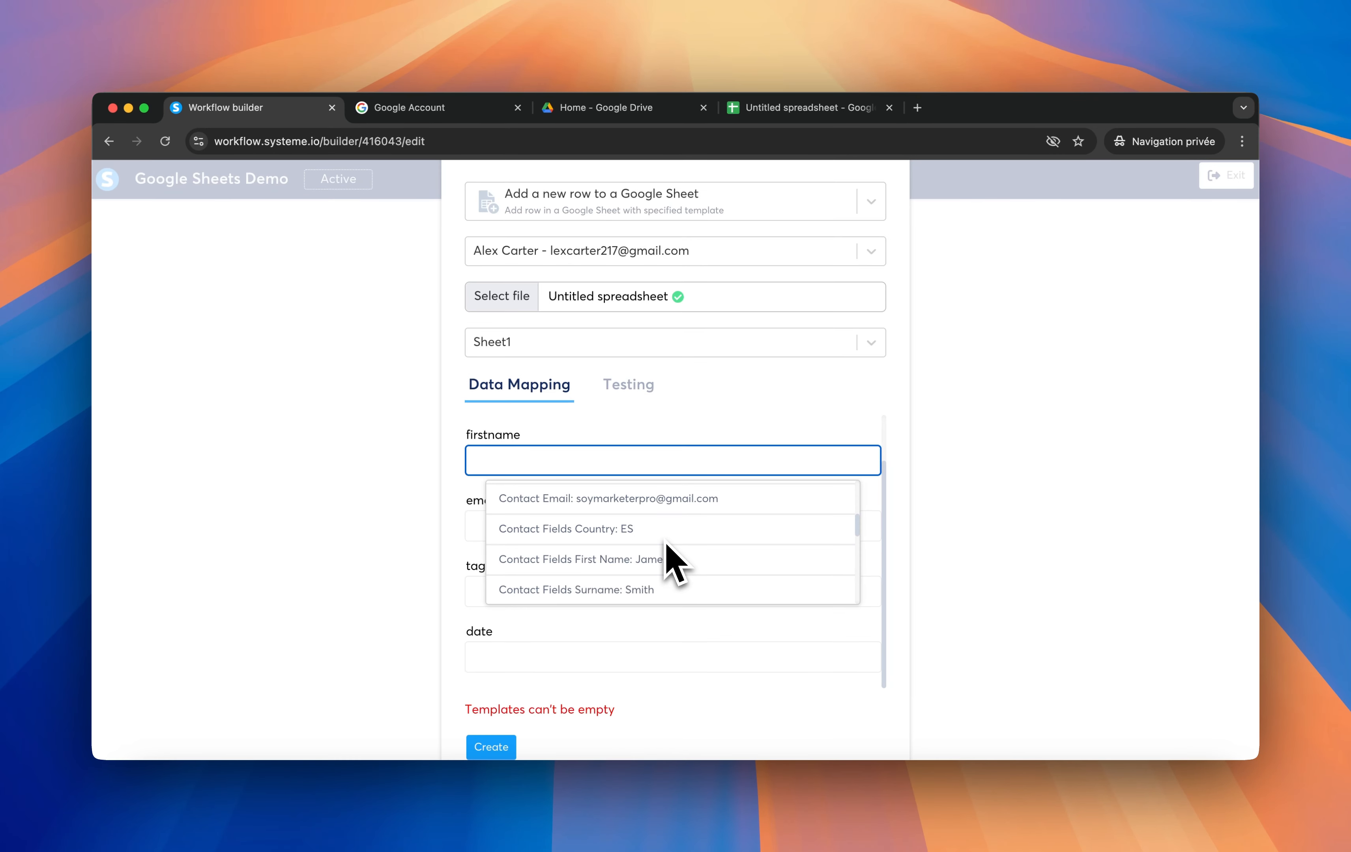
scroll(666, 543, up, 5)
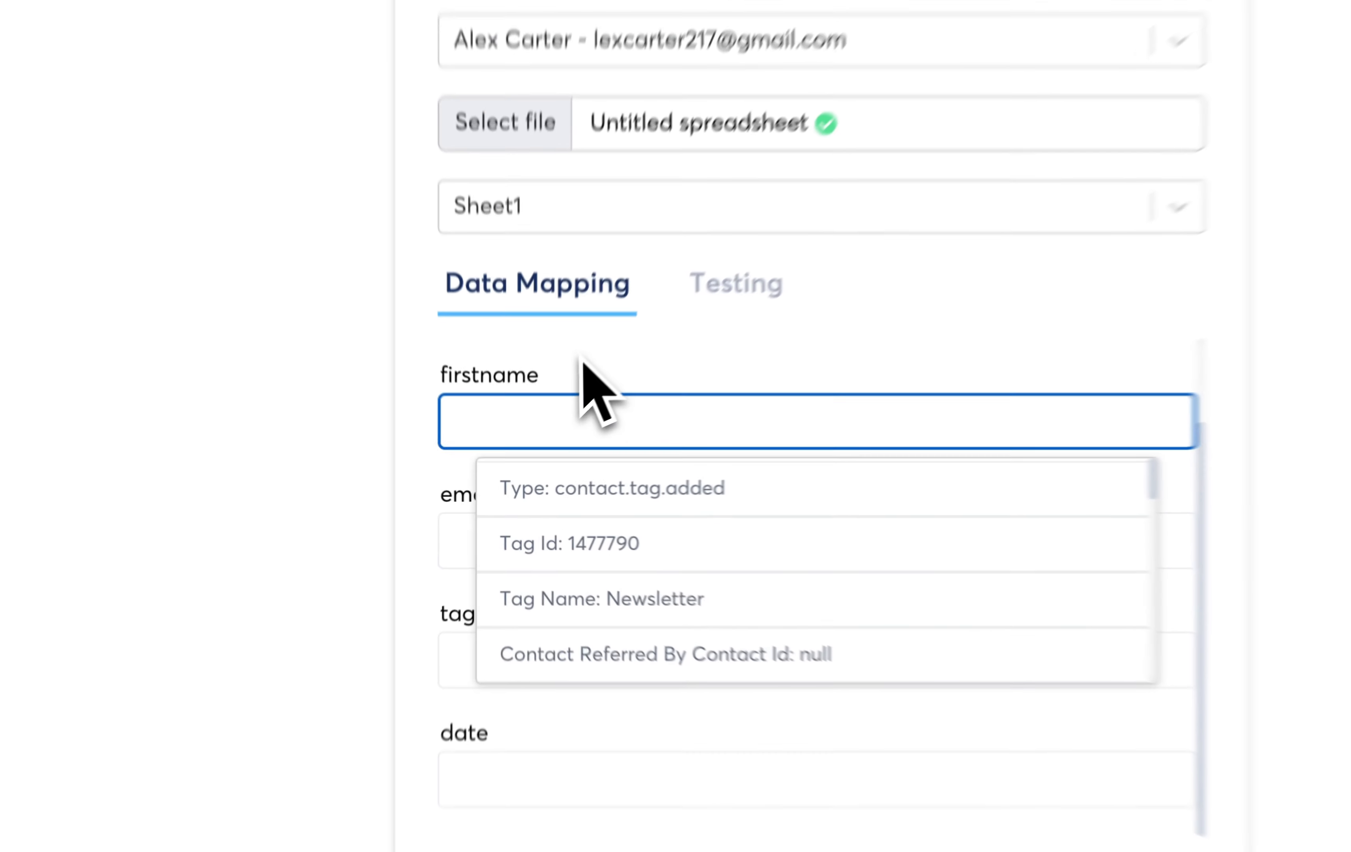
click(542, 425)
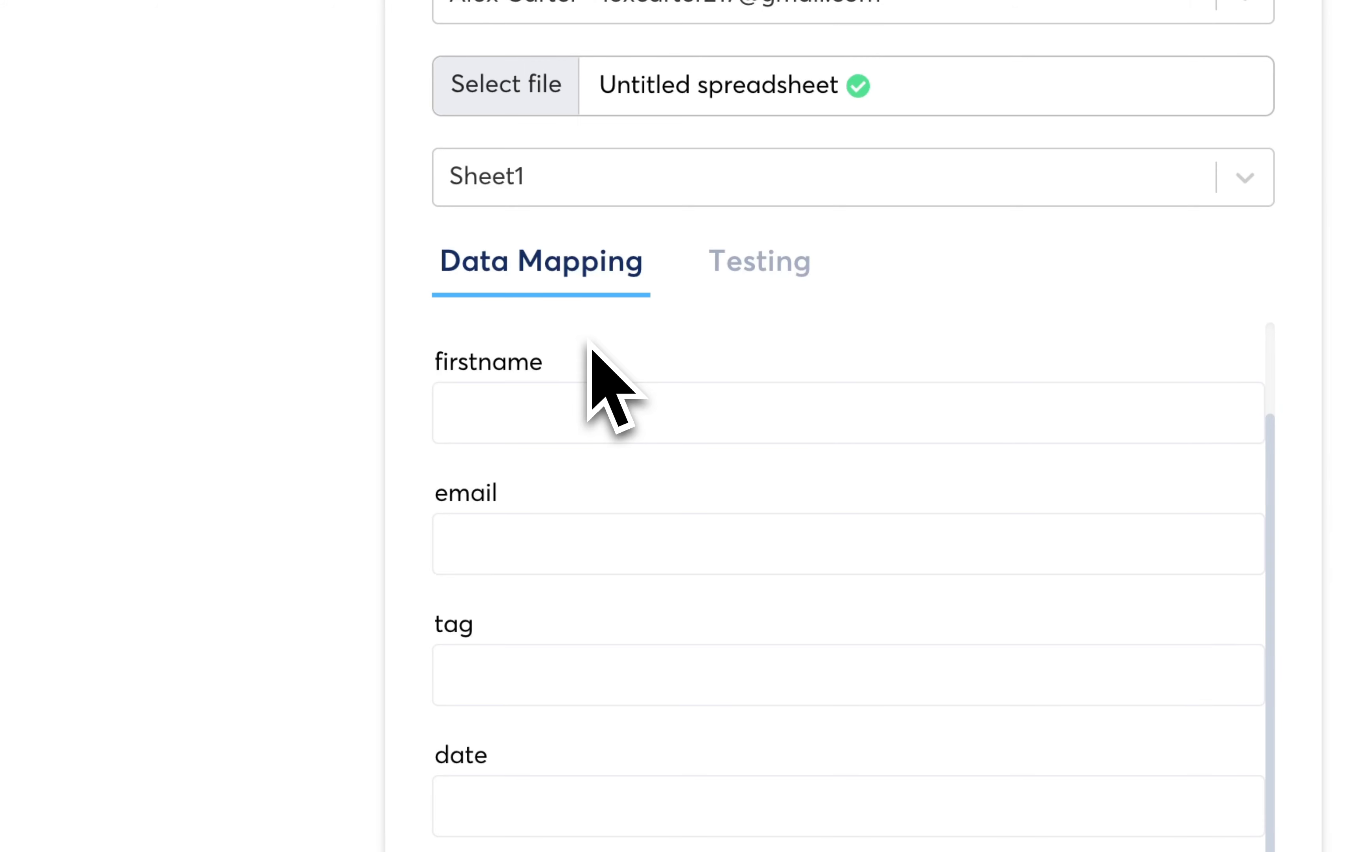
click(625, 400)
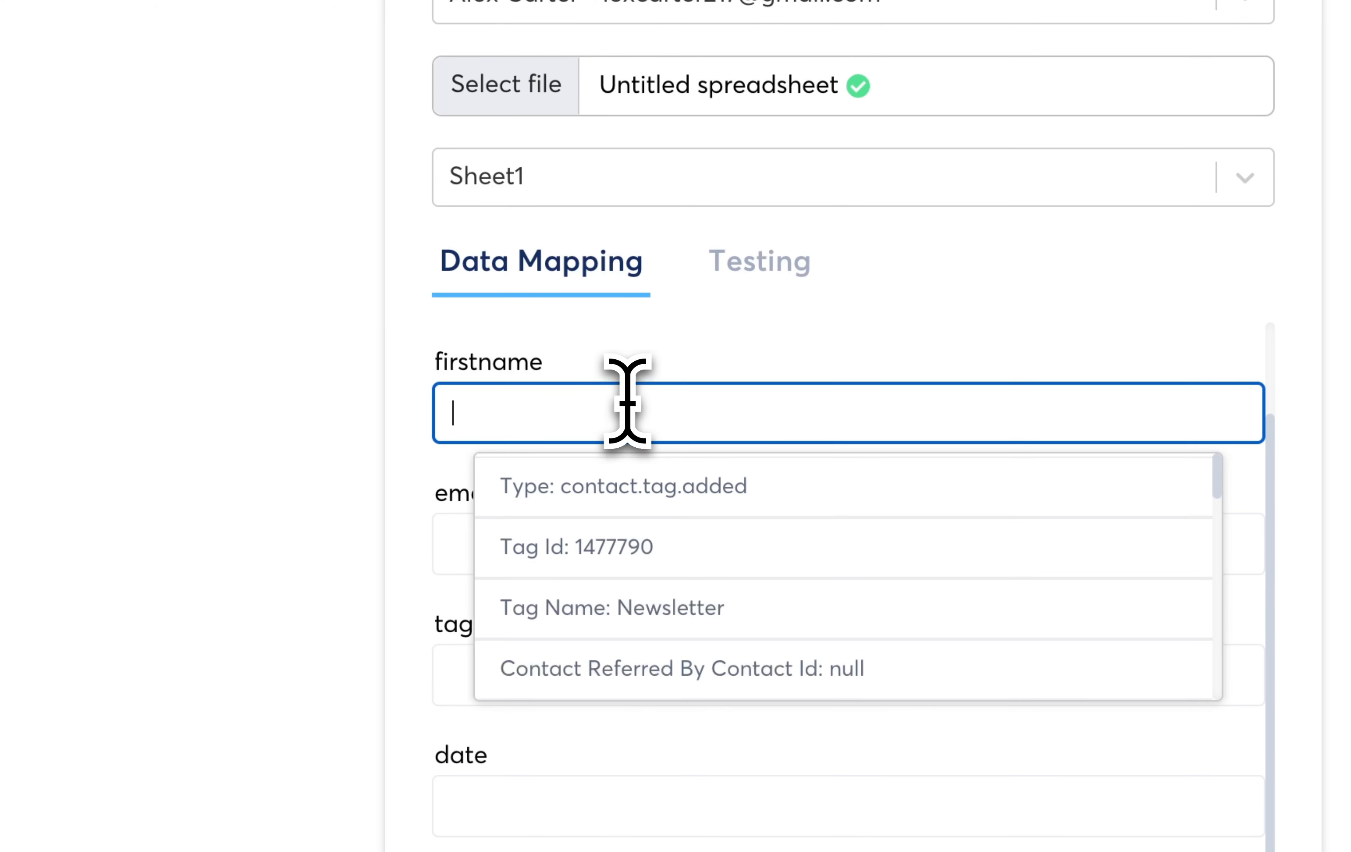
scroll(648, 557, down, 2)
scroll(649, 542, up, 2)
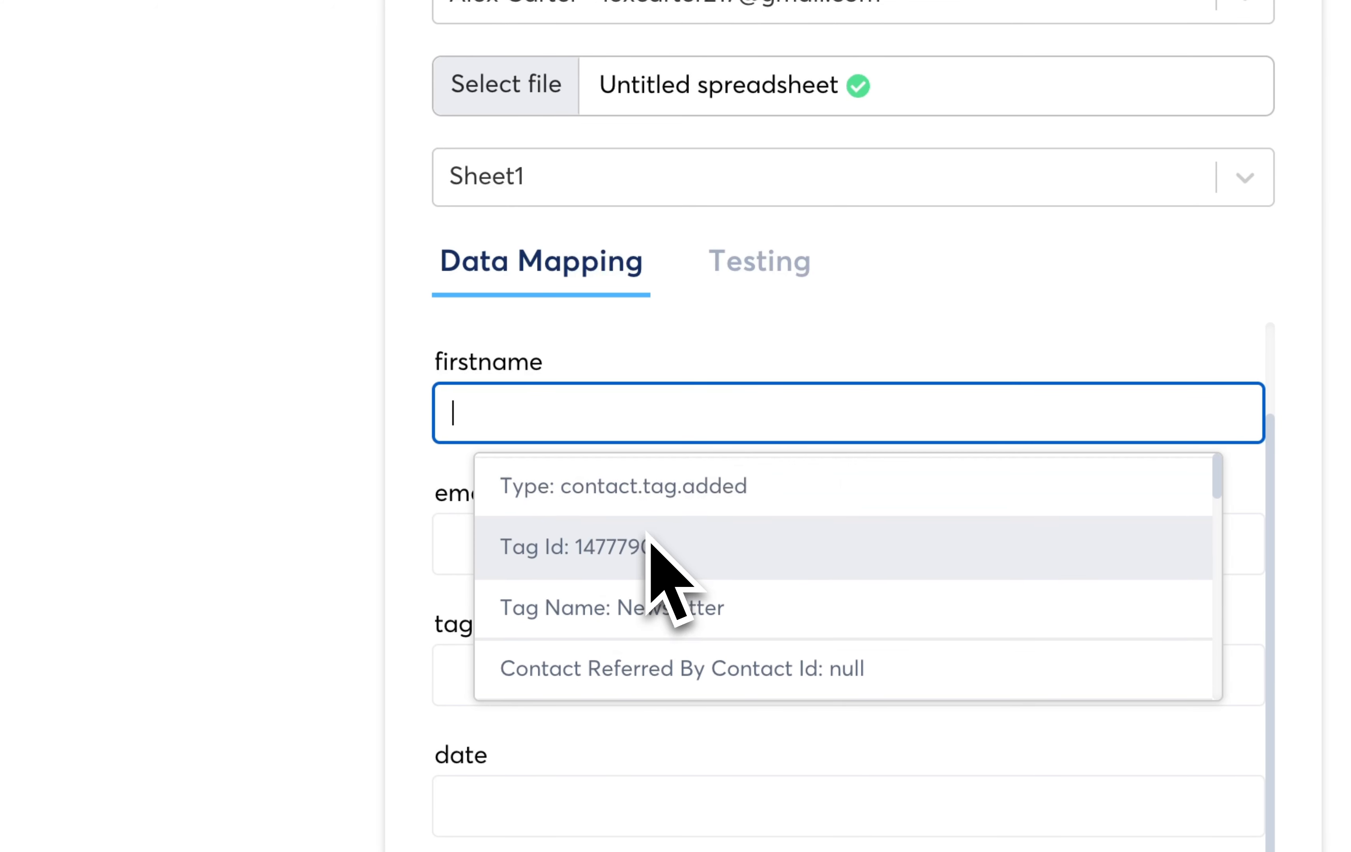
click(928, 360)
scroll(904, 454, up, 2)
Step: Map the name column to Contact Fields Surname and the firstname column to Contact Fields First Name
click(688, 387)
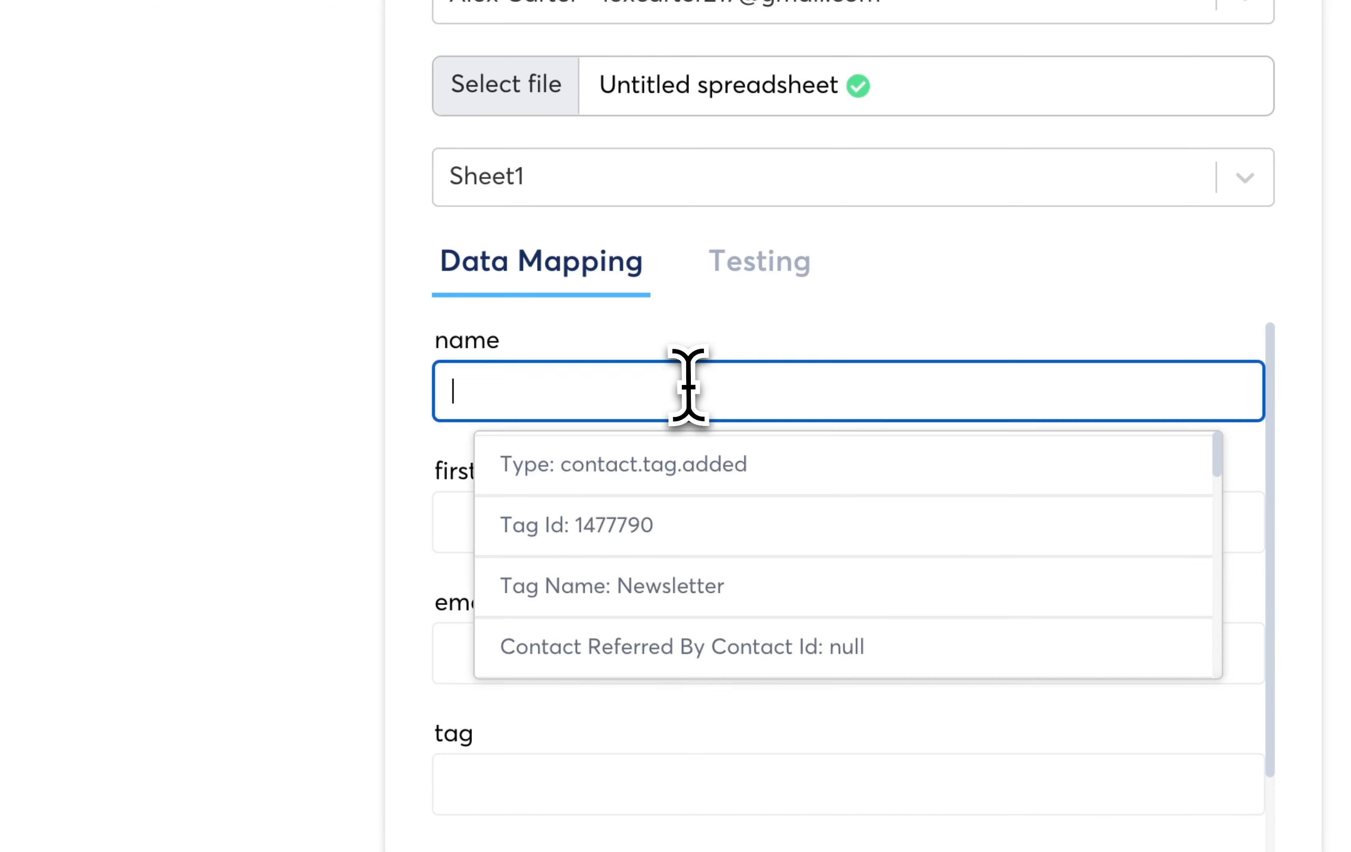
scroll(726, 557, down, 6)
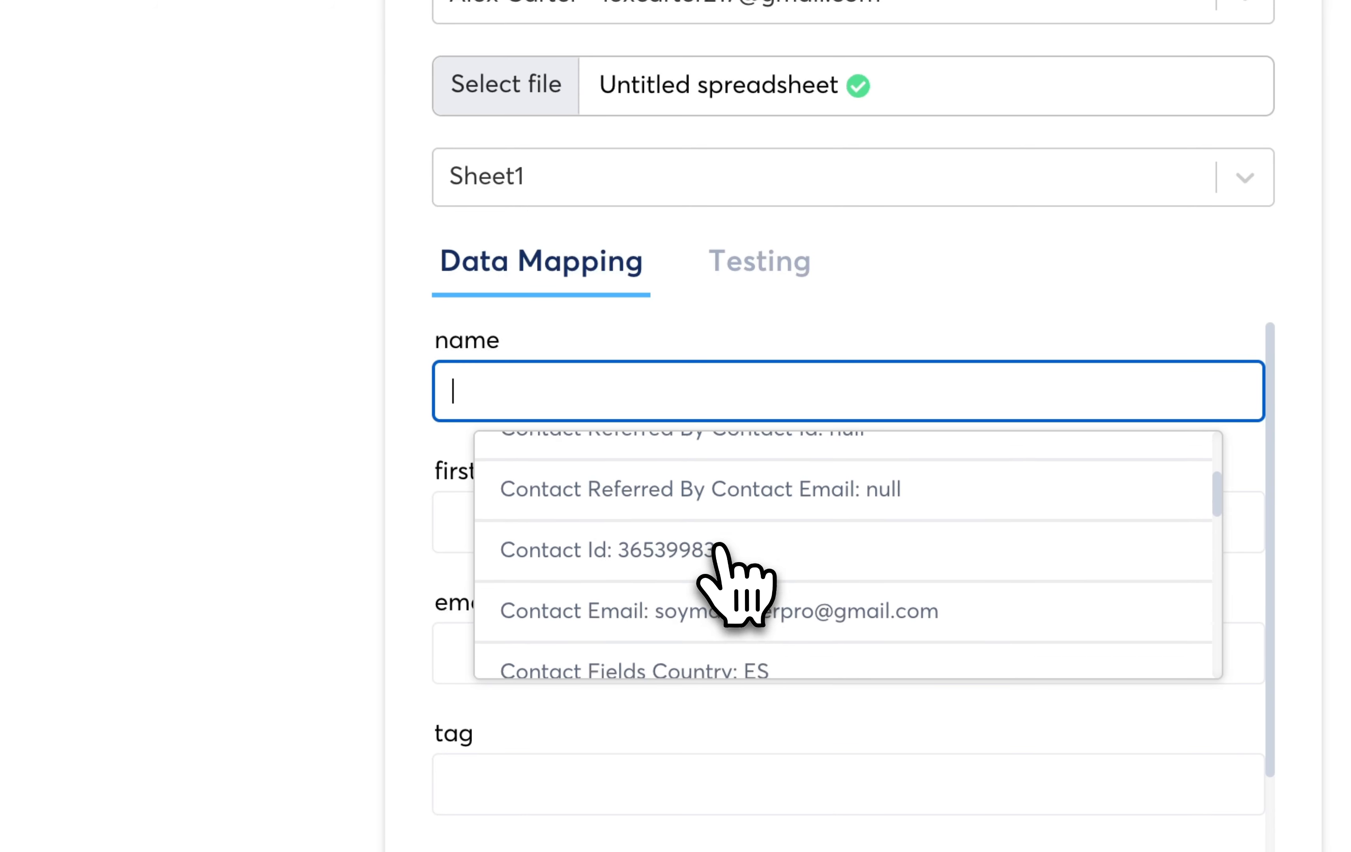
scroll(718, 547, down, 3)
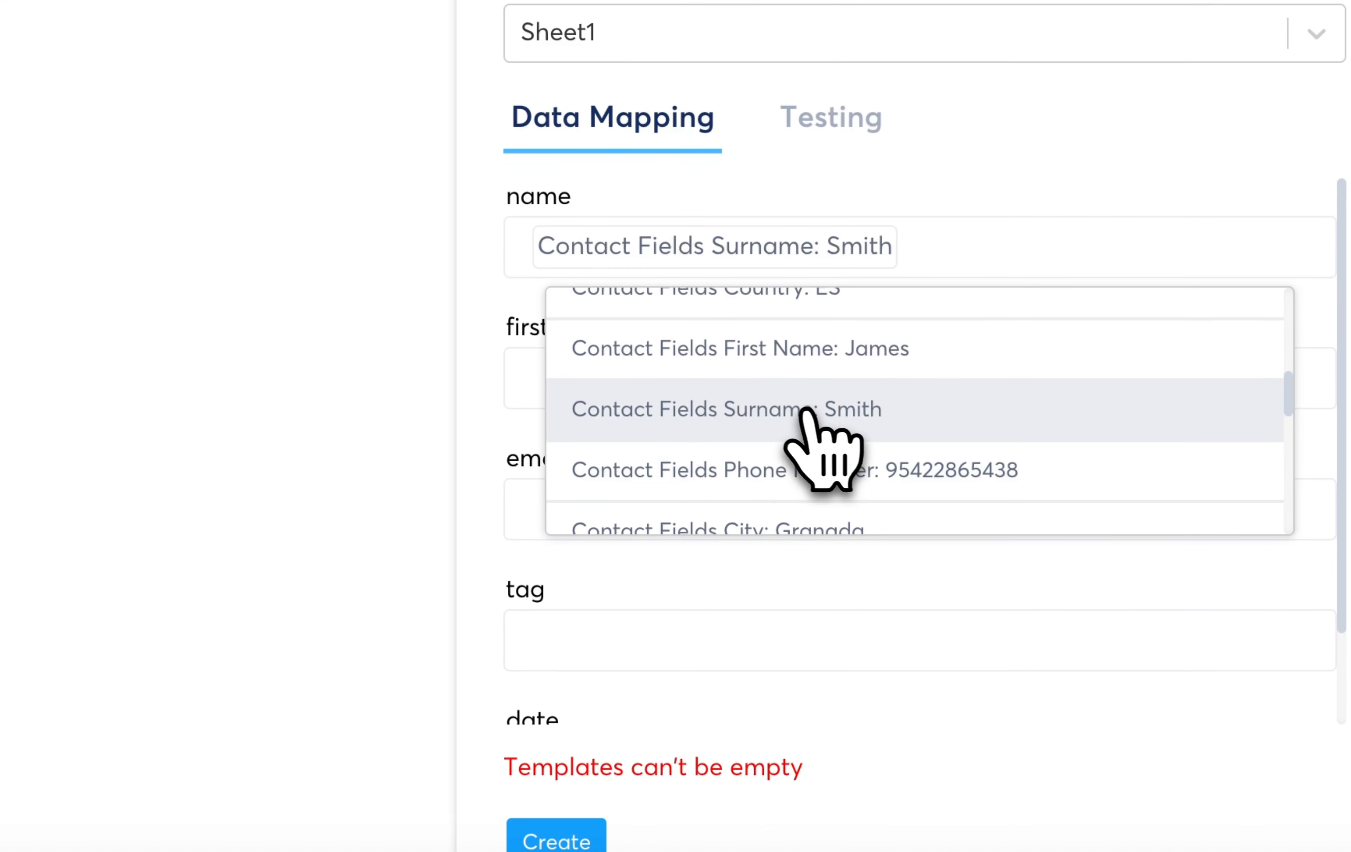
click(526, 368)
scroll(758, 479, down, 5)
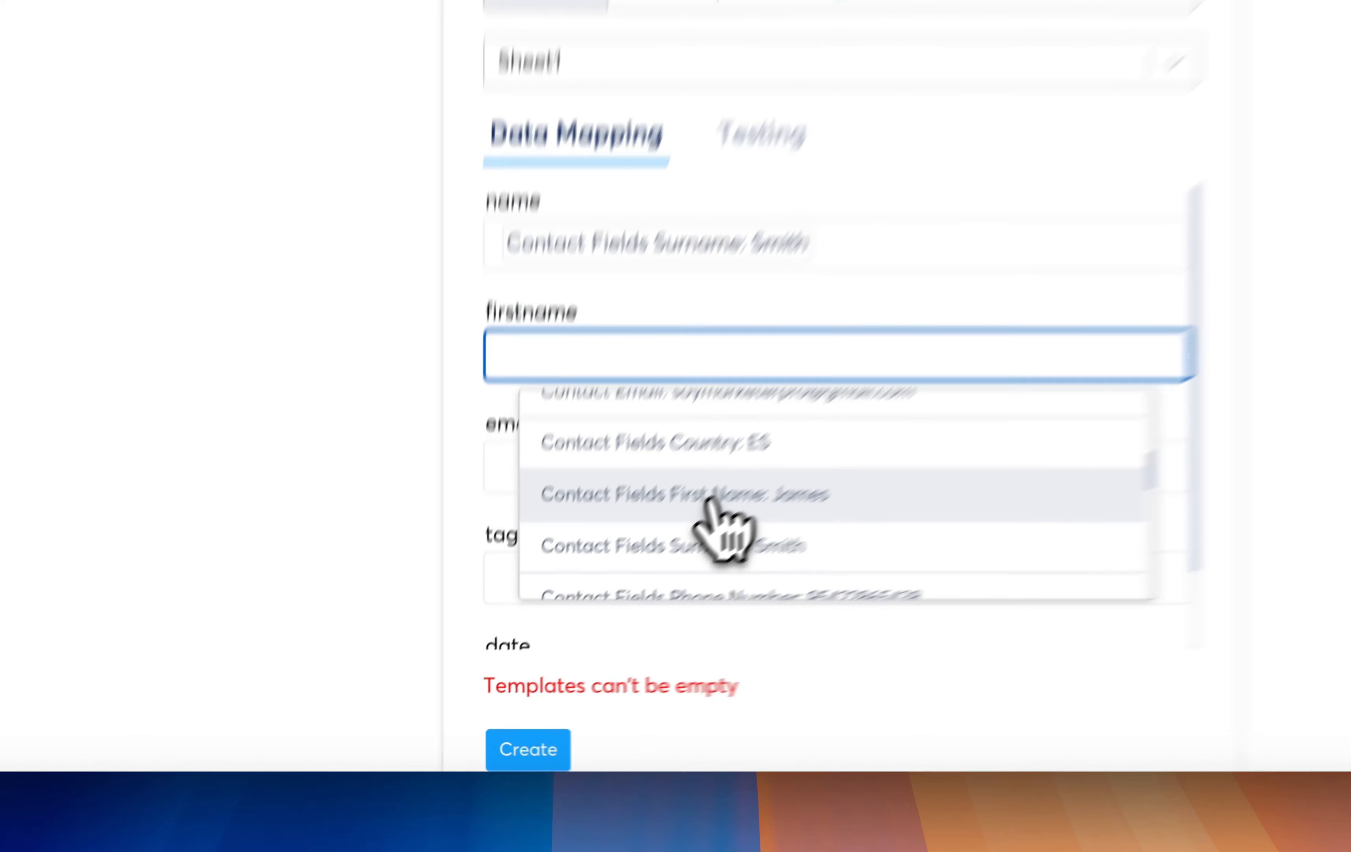
click(599, 597)
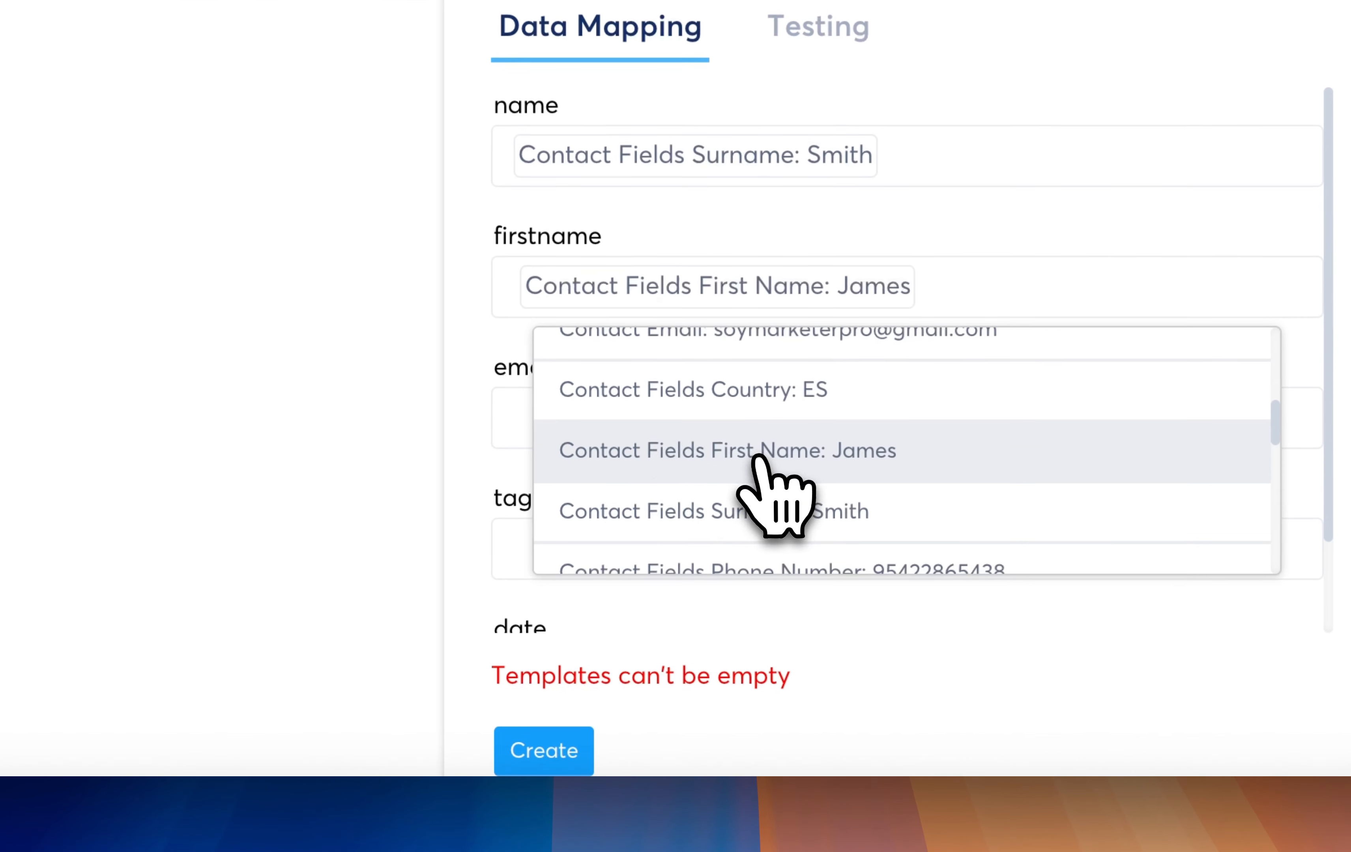
Step: Map the email column to Contact Email and the tag column to Tag Name
click(521, 426)
scroll(811, 307, down, 3)
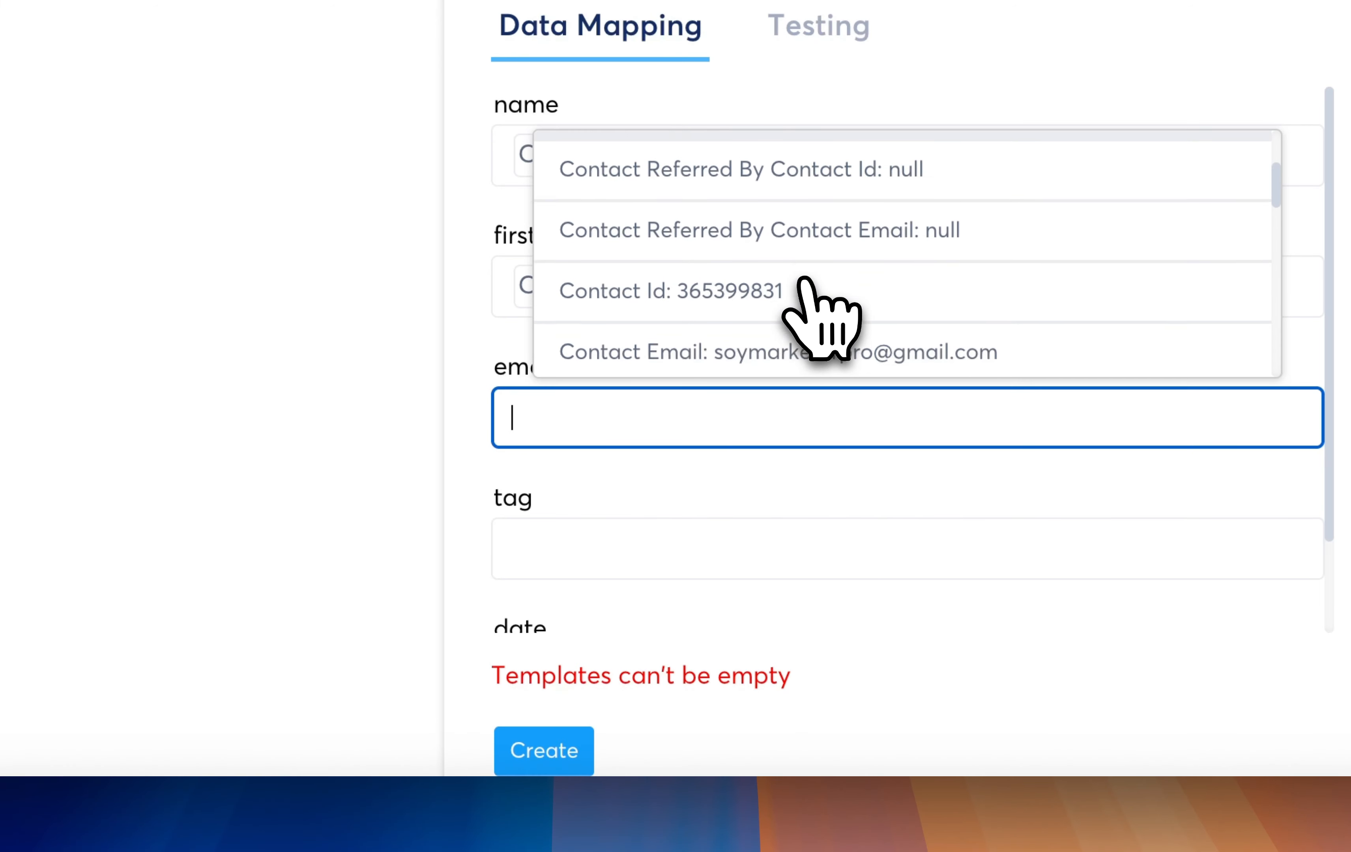
scroll(803, 278, down, 2)
click(763, 247)
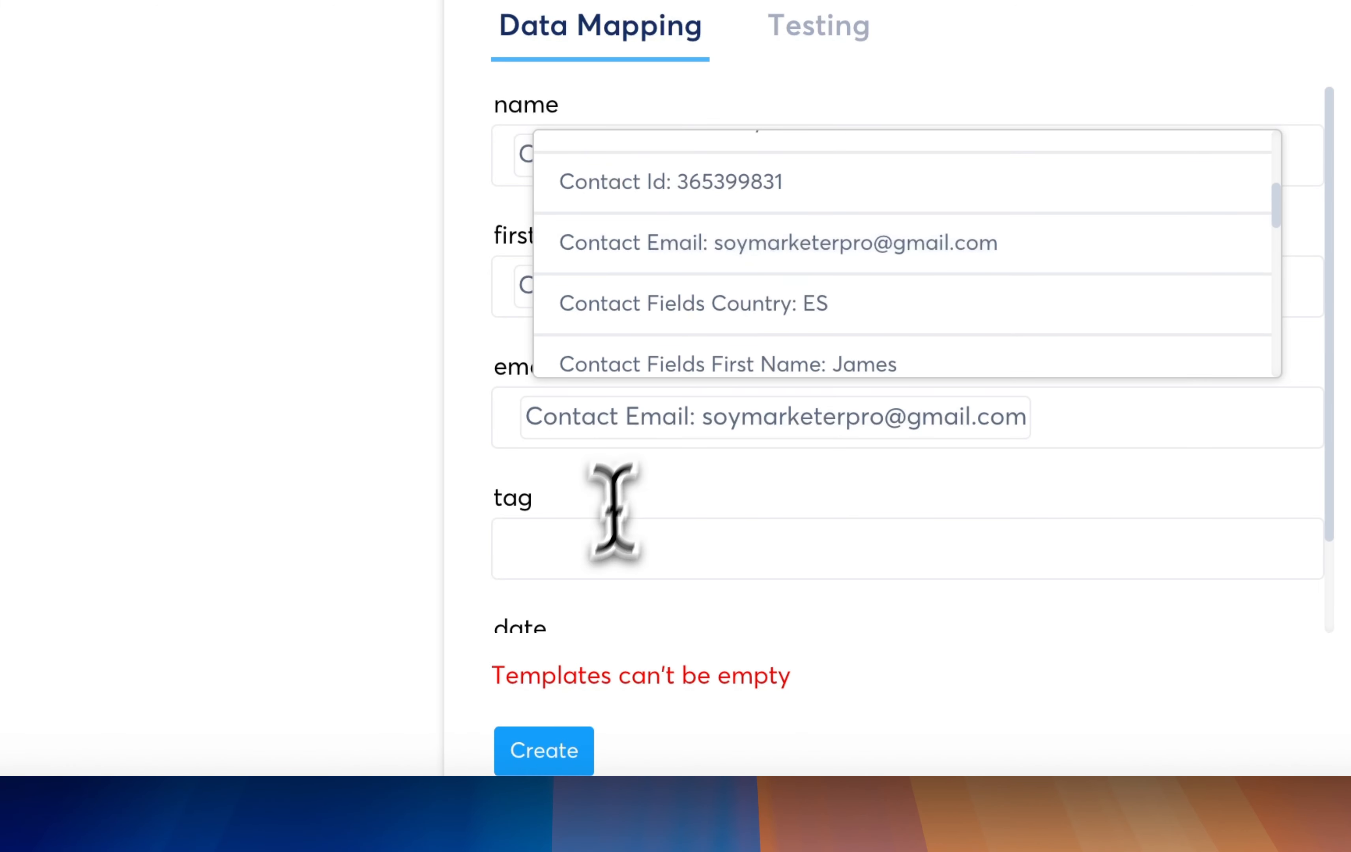
click(600, 538)
scroll(859, 467, down, 1)
scroll(867, 454, up, 1)
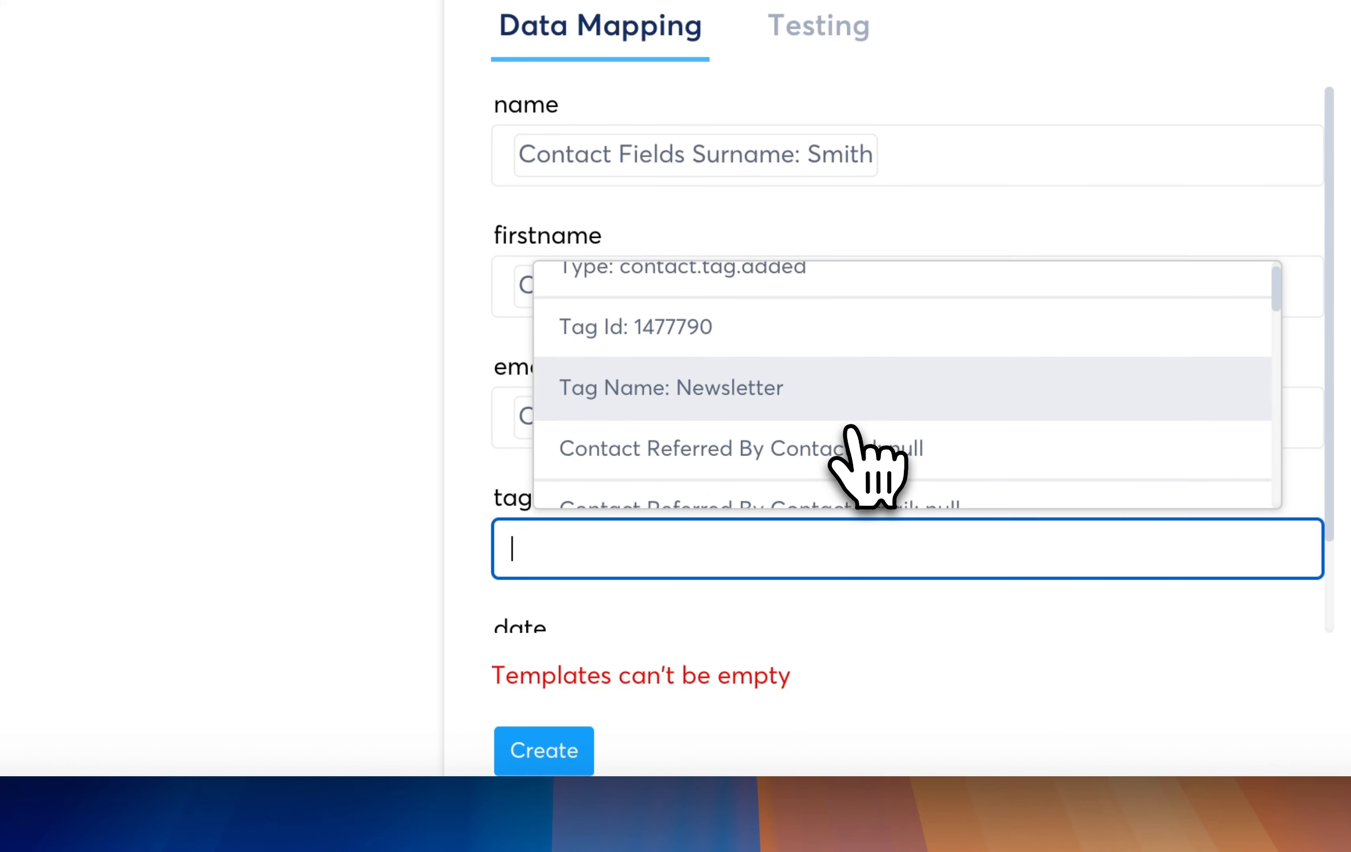
click(767, 387)
Step: Map the date column to the Created At field in the data mapping
scroll(628, 607, down, 2)
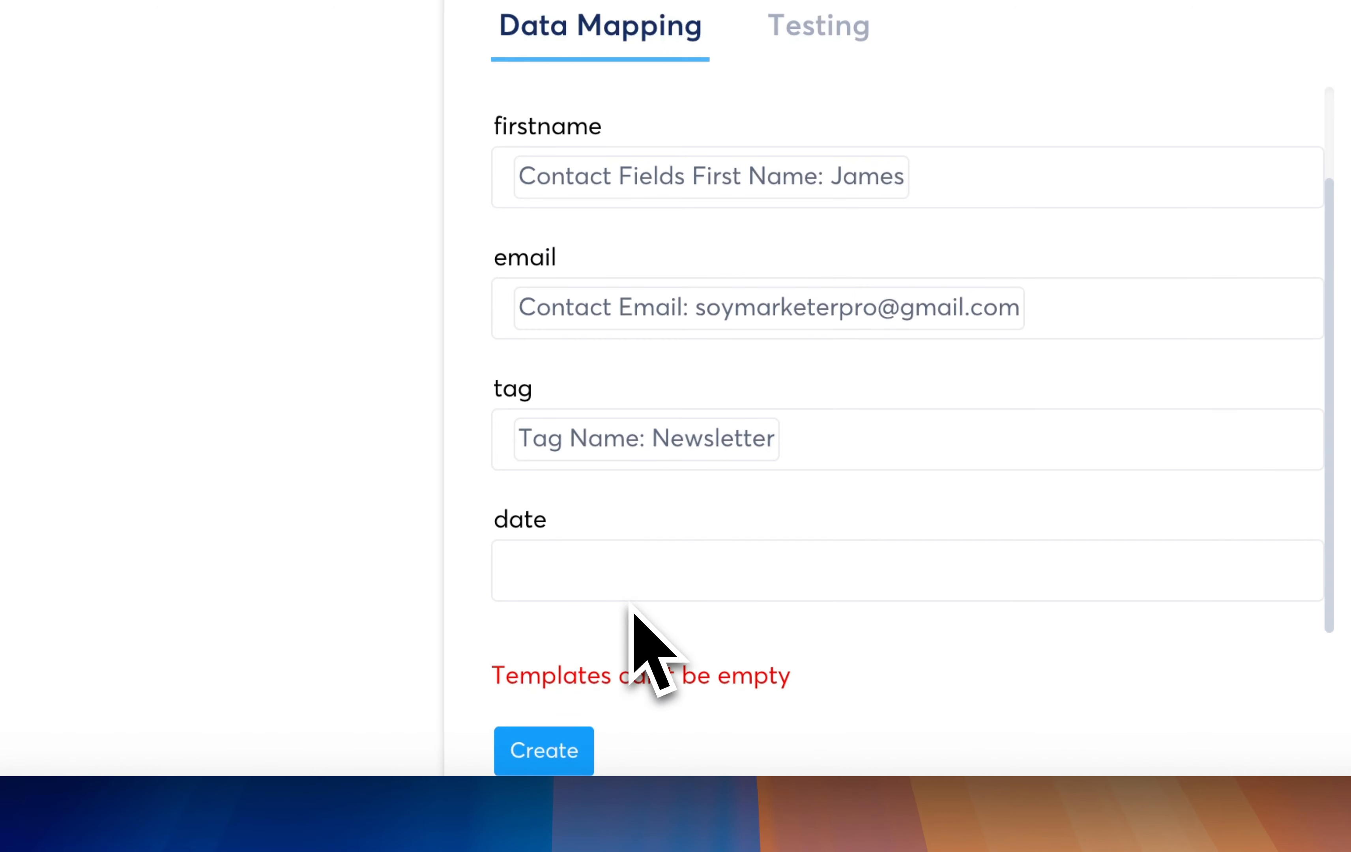
click(603, 591)
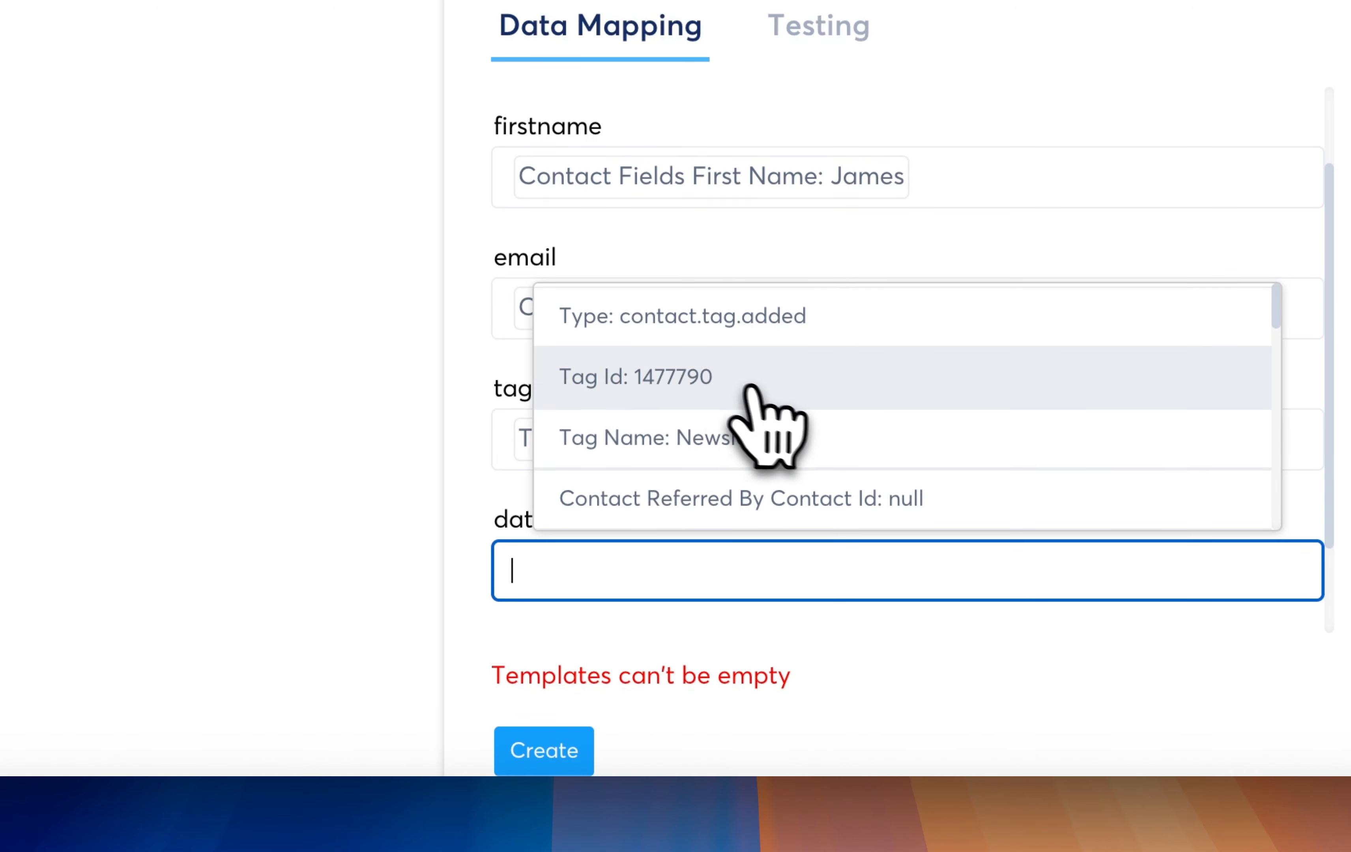
scroll(755, 394, down, 10)
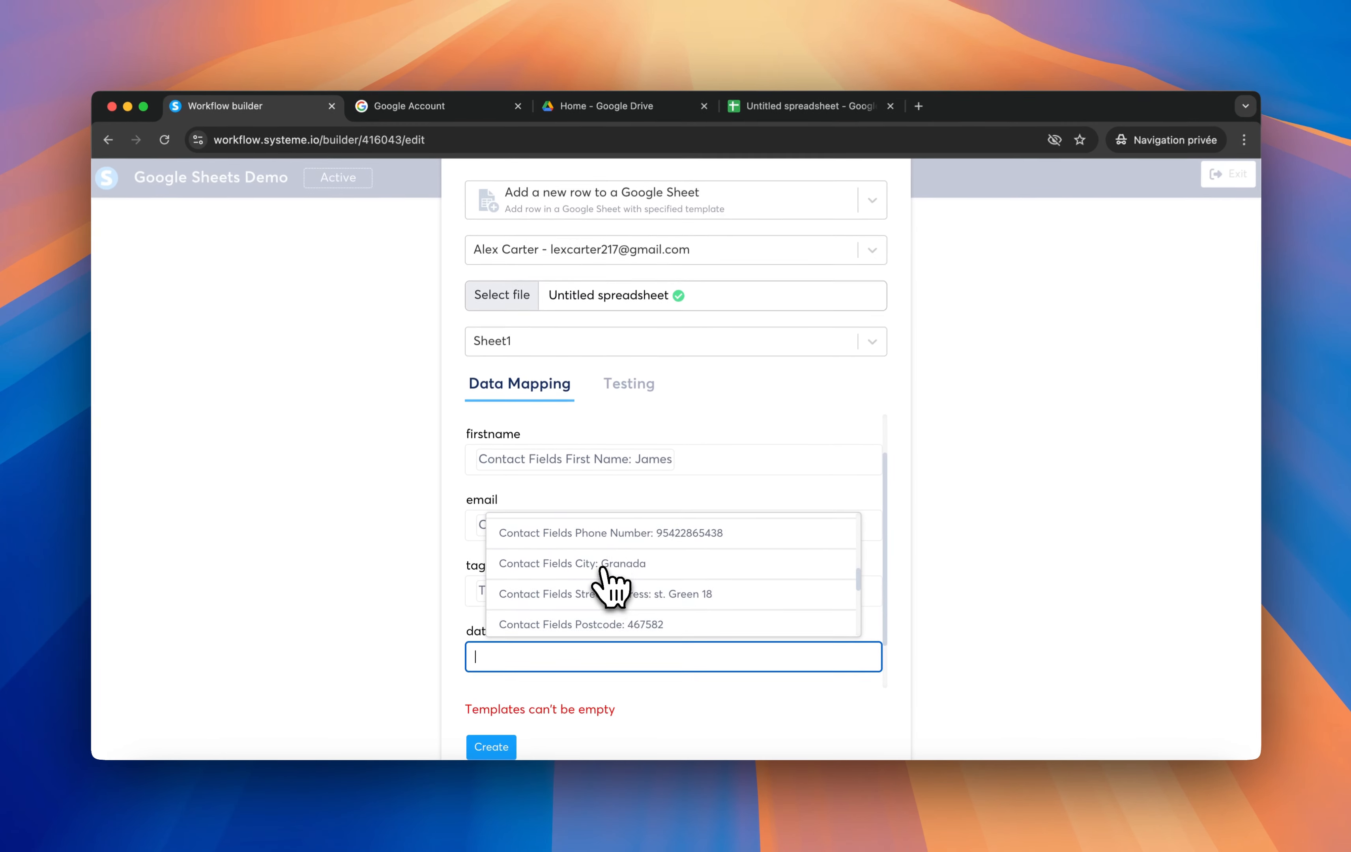
scroll(611, 587, down, 5)
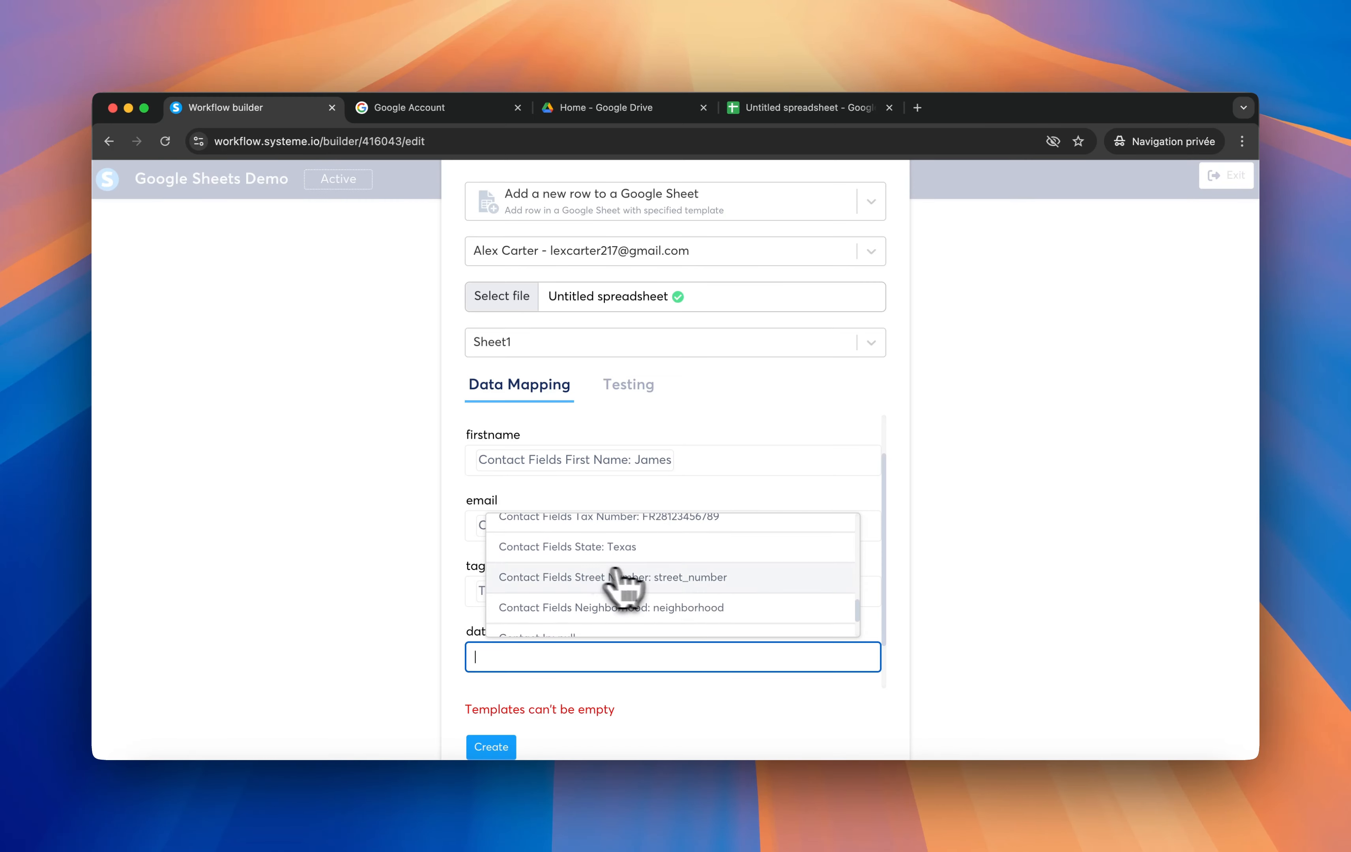
scroll(617, 580, down, 3)
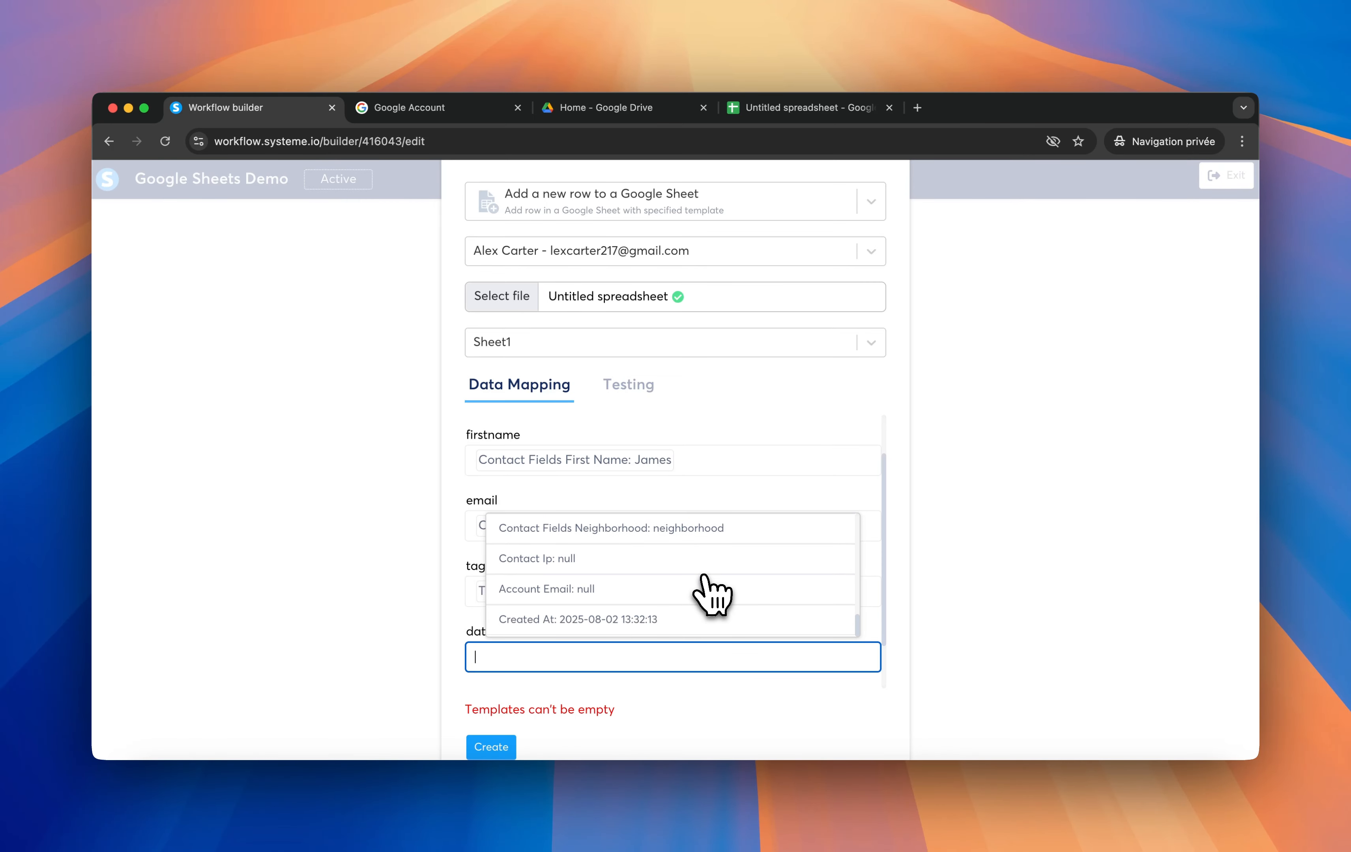
click(648, 619)
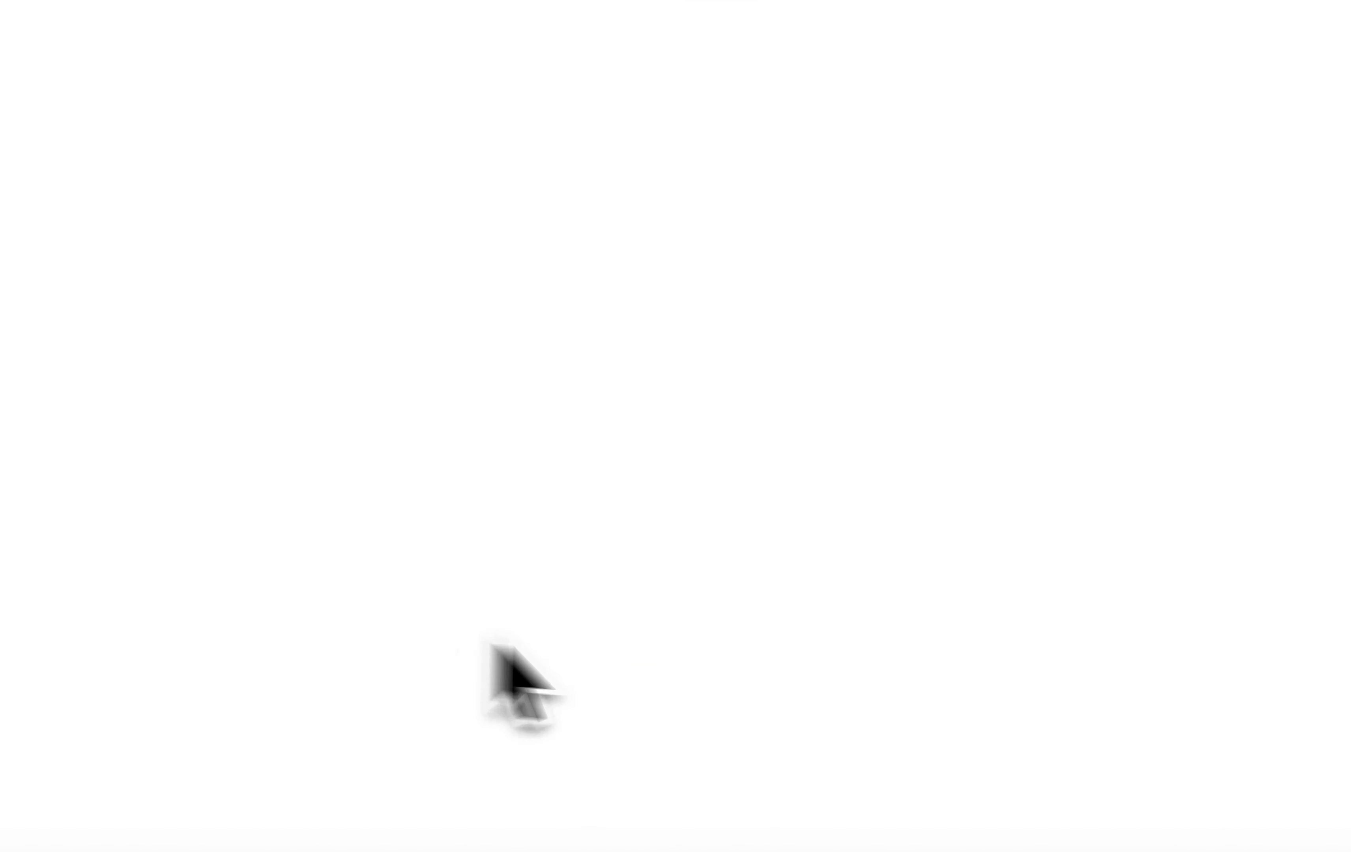
Step: Add an action below the Added "Newsletter" tag trigger and choose Add a new row to a Google Sheet
click(786, 200)
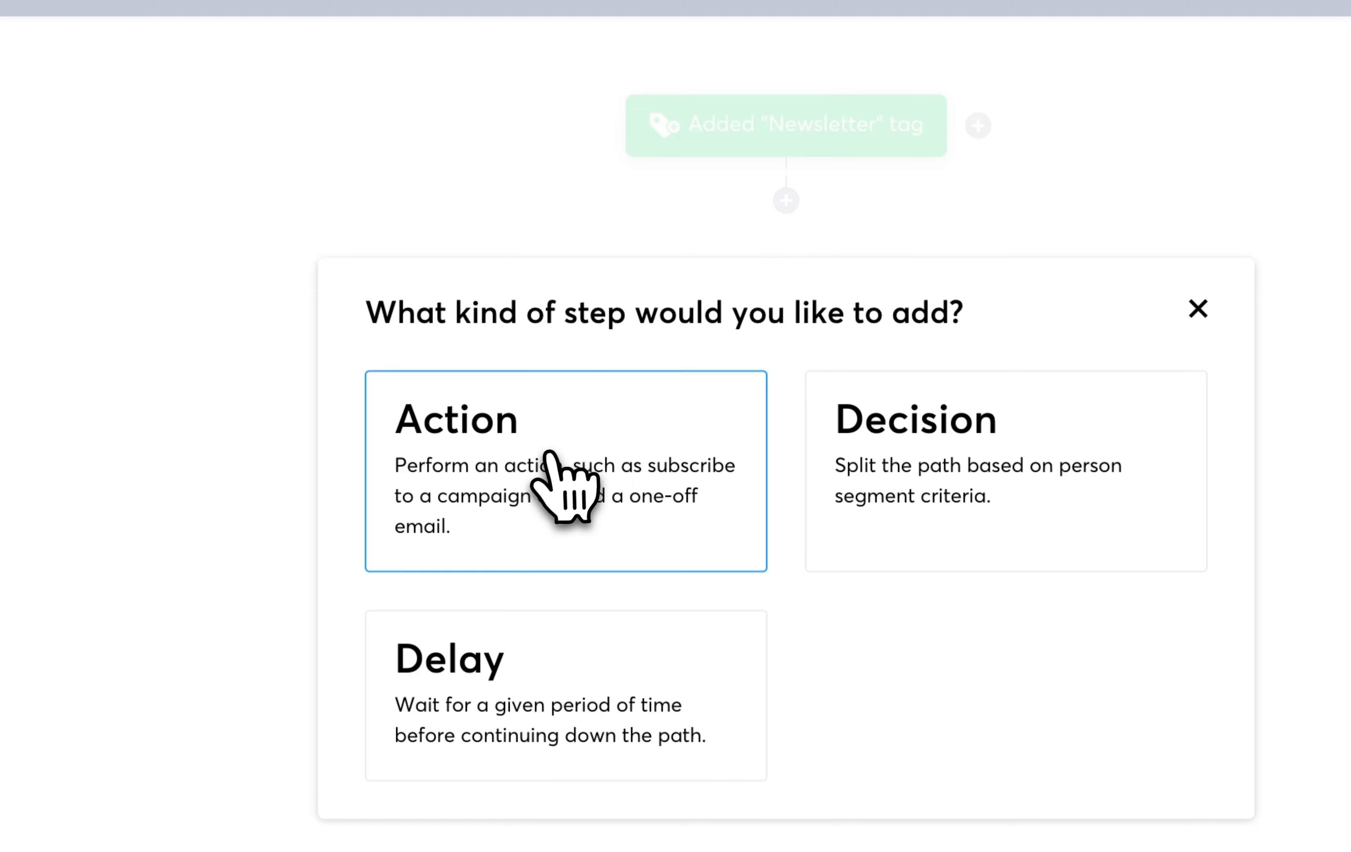
click(566, 448)
click(569, 457)
scroll(625, 705, down, 5)
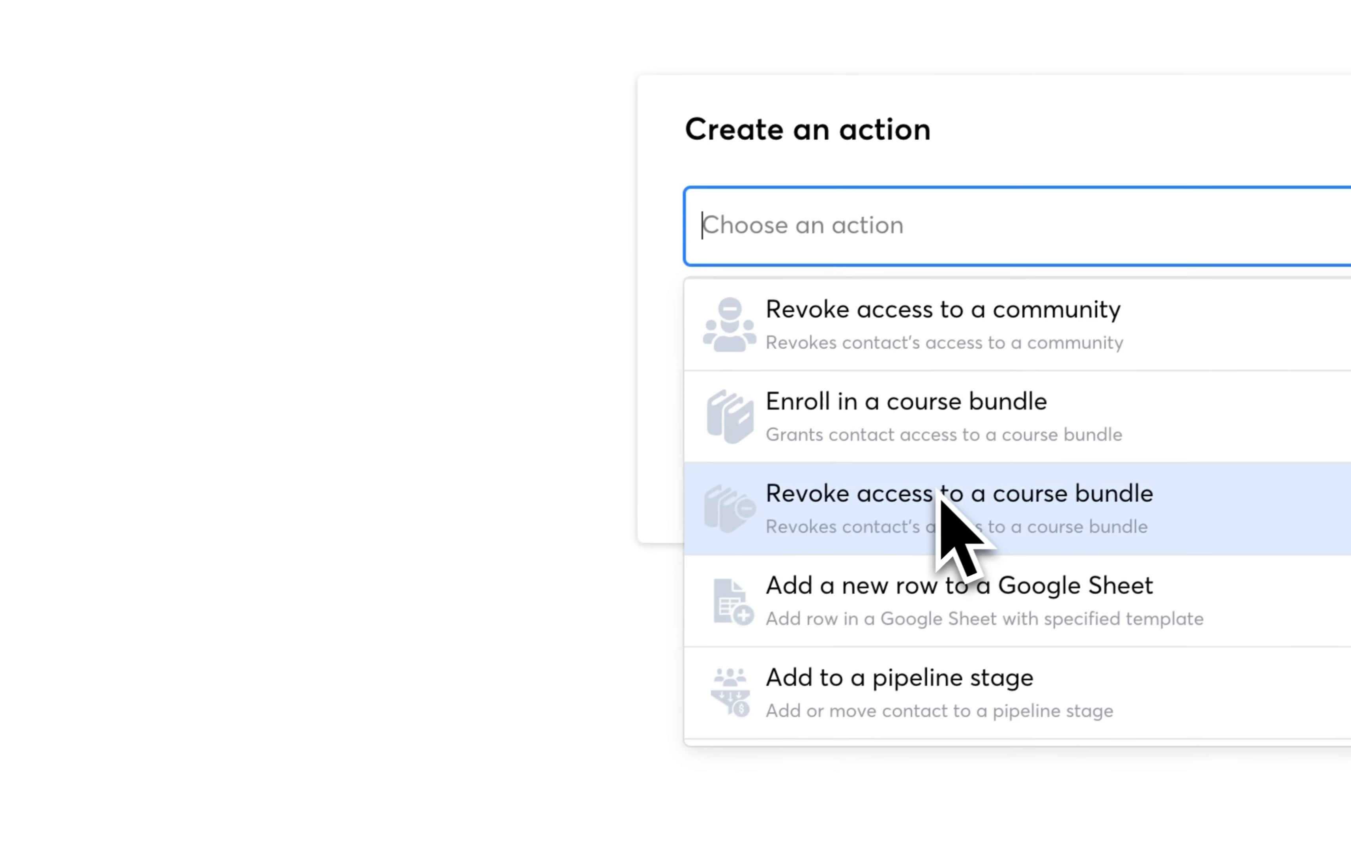
click(934, 589)
Step: Point the action at the connected Drive account's Untitled spreadsheet and its Sheet1 worksheet
click(900, 336)
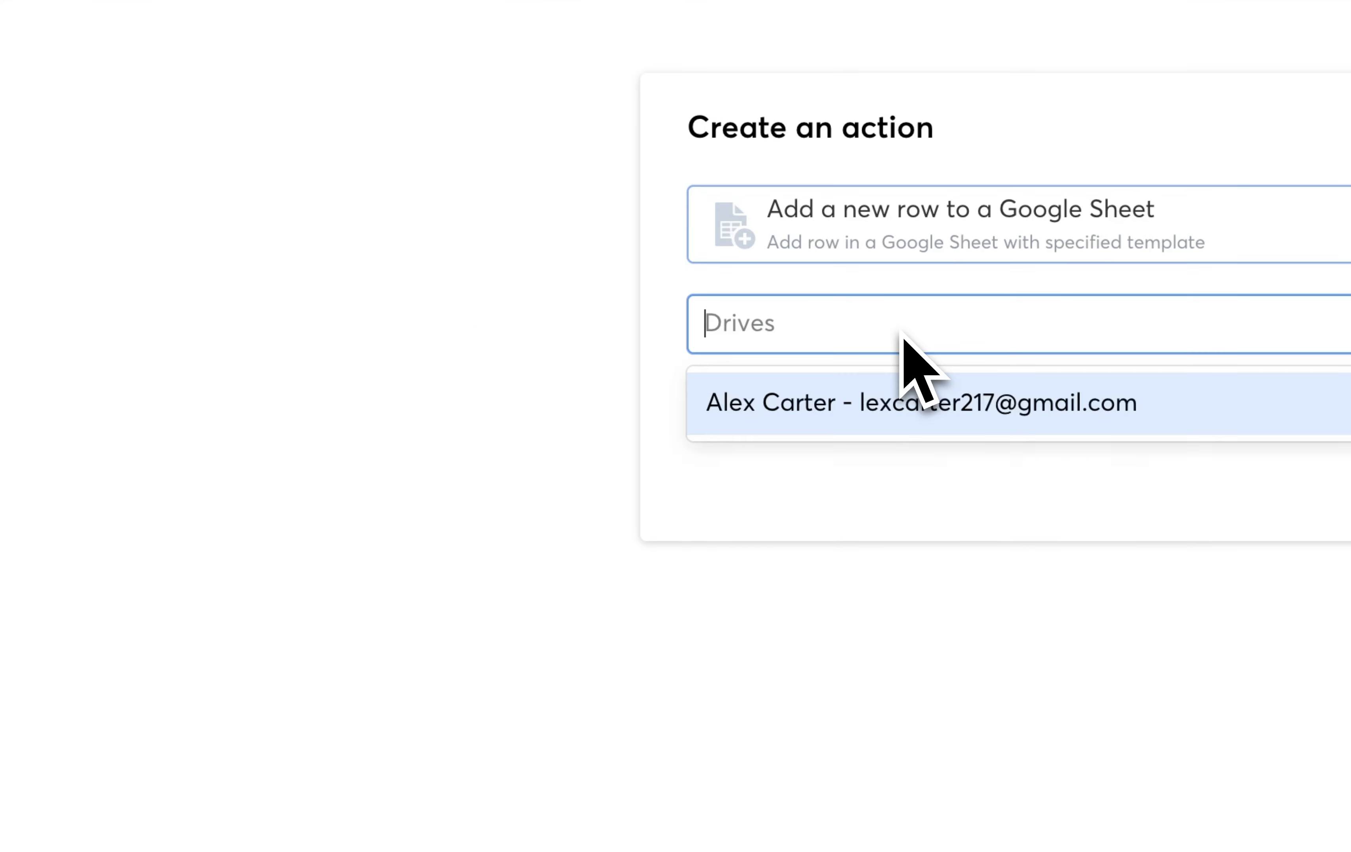
click(876, 404)
click(760, 397)
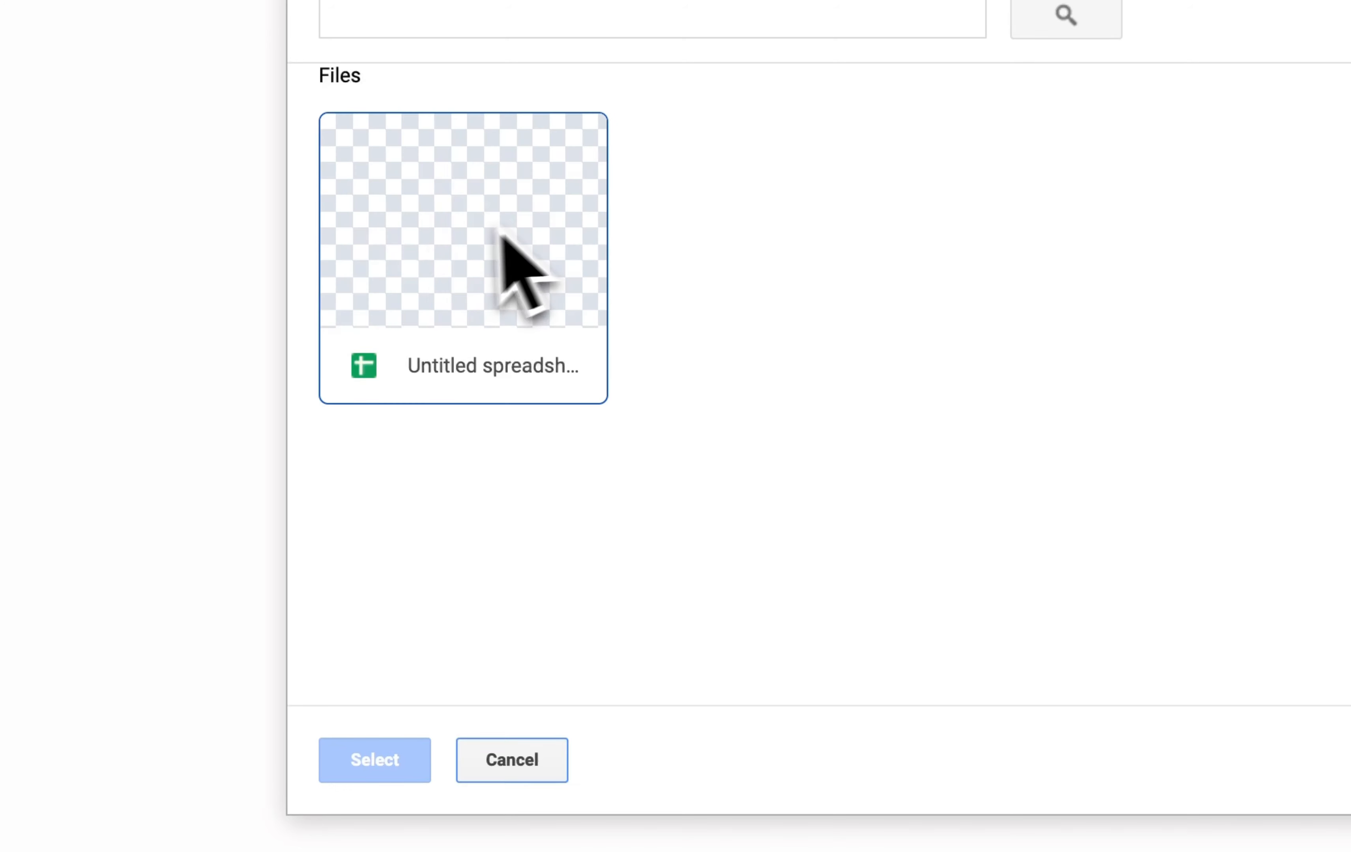
click(434, 256)
click(394, 761)
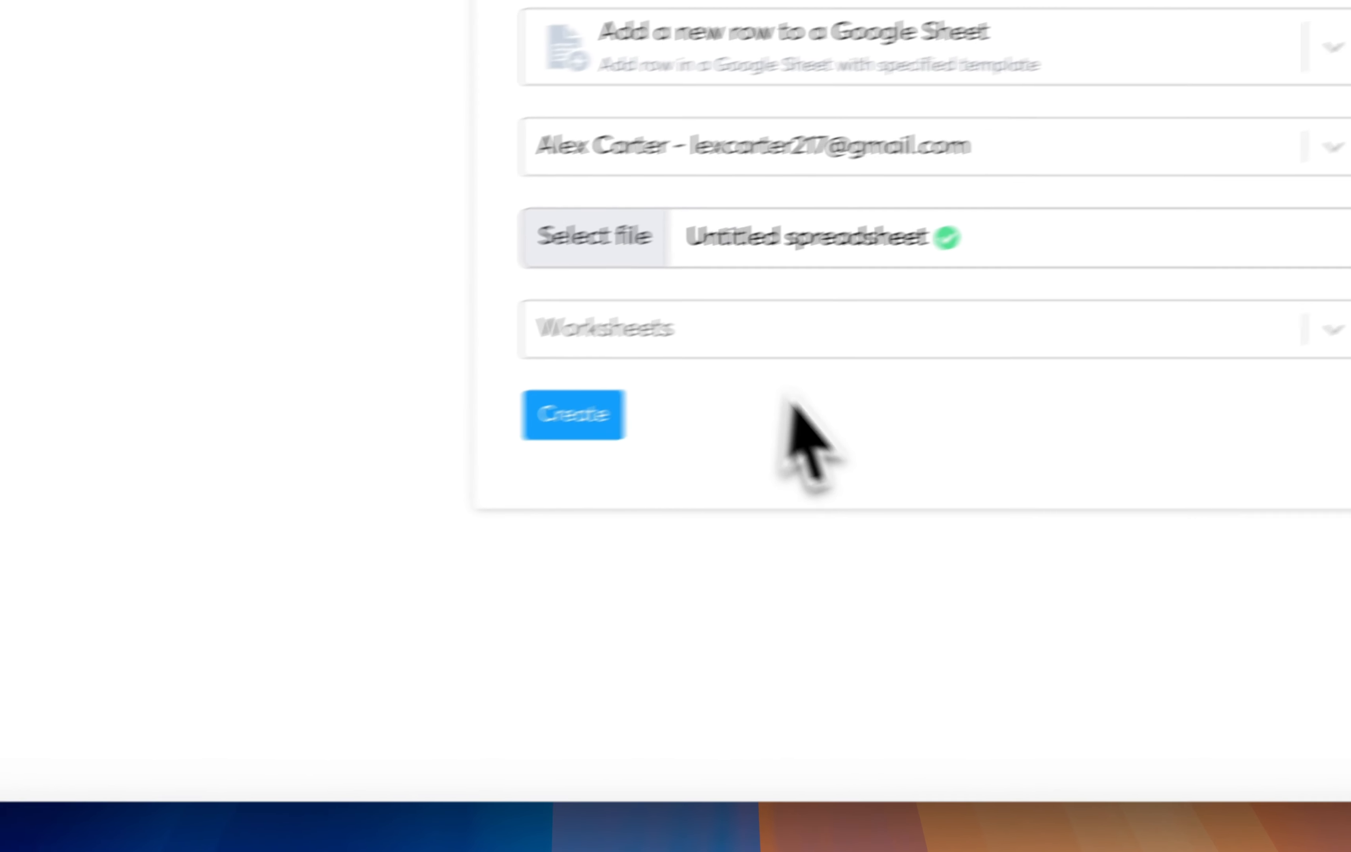
click(713, 350)
click(544, 446)
Step: Map the name column to Contact Fields Surname in the new action's data mapping
scroll(549, 459, down, 3)
click(627, 236)
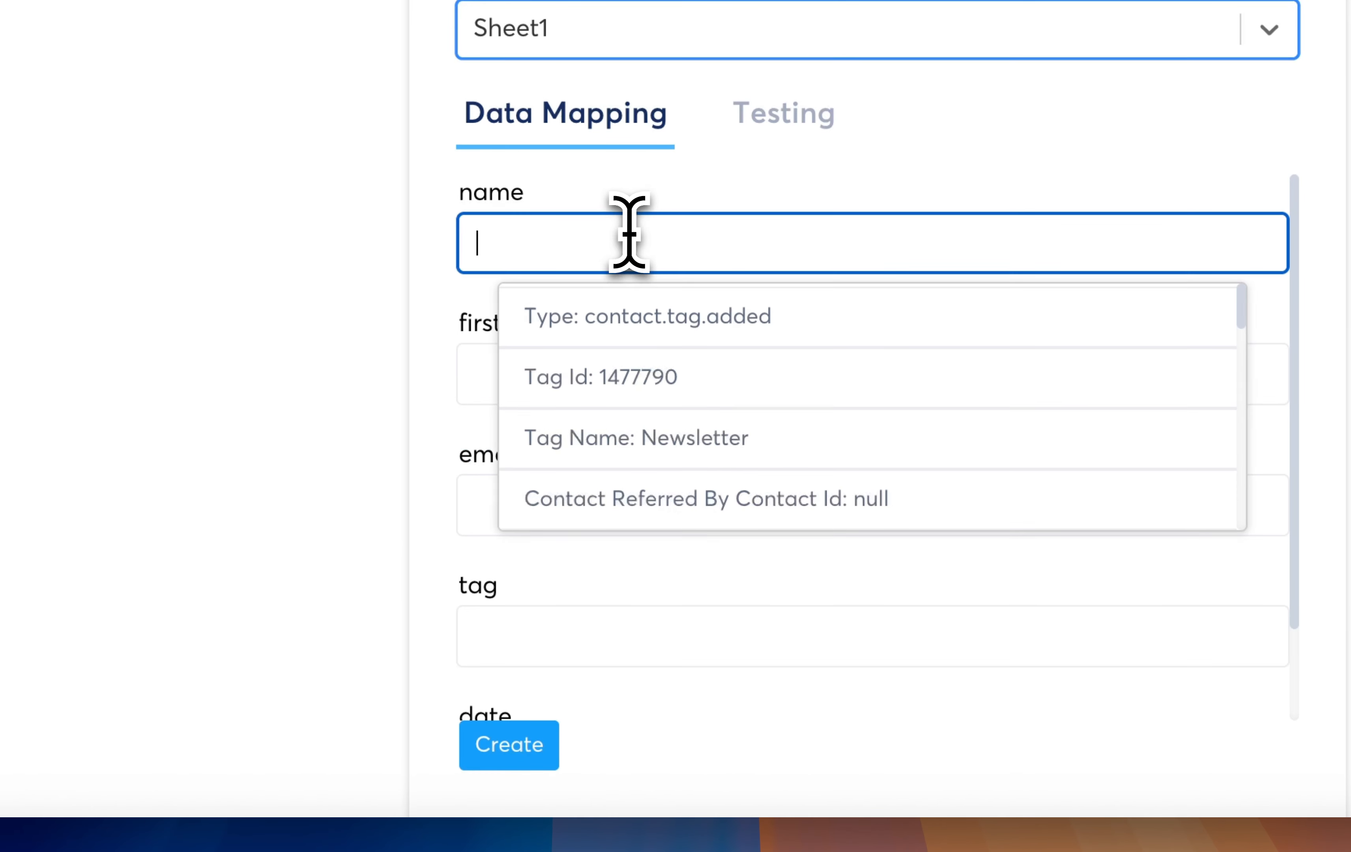
scroll(682, 416, down, 5)
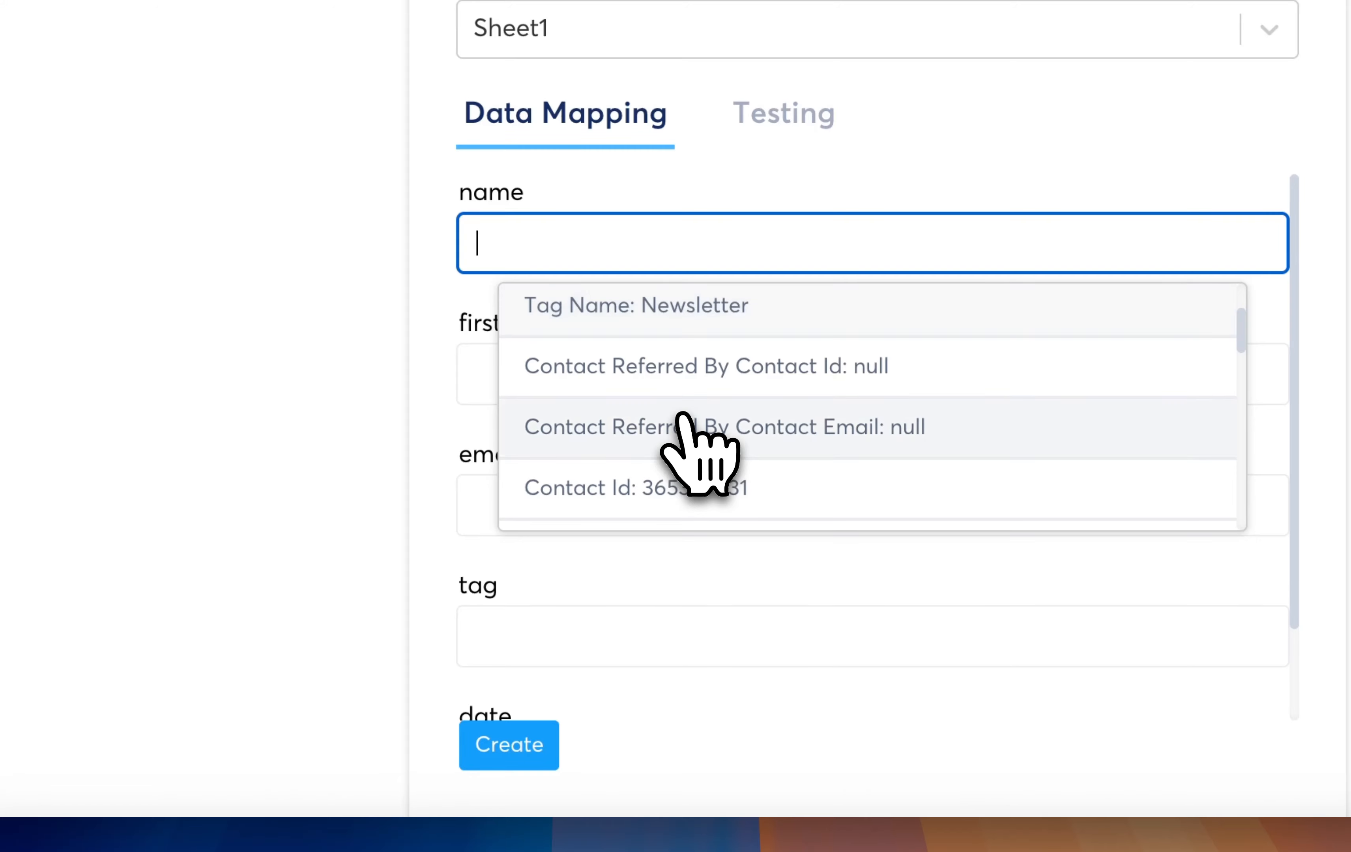
scroll(681, 417, down, 1)
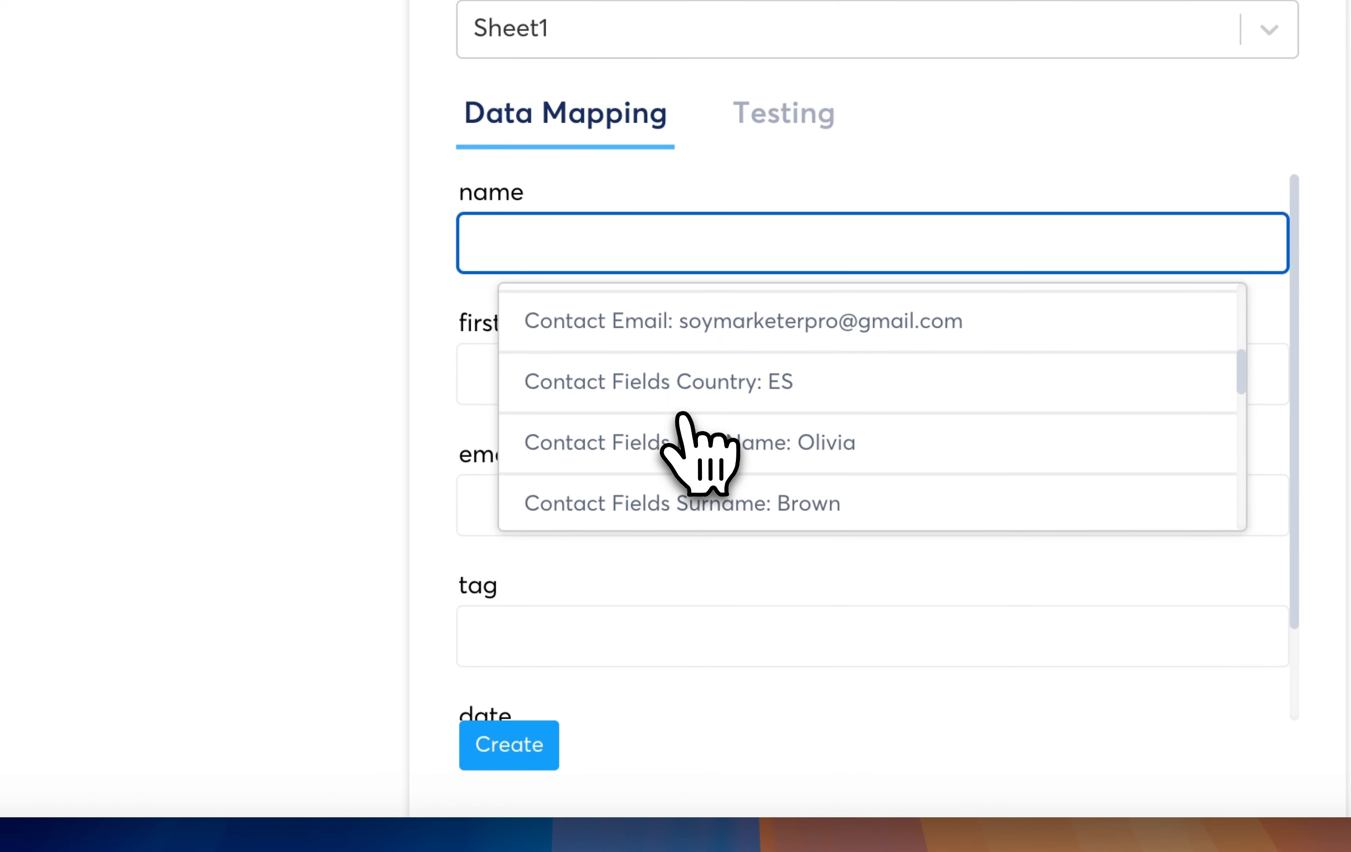
scroll(683, 417, down, 1)
click(712, 451)
Step: Map the firstname column to Contact Fields First Name
click(488, 375)
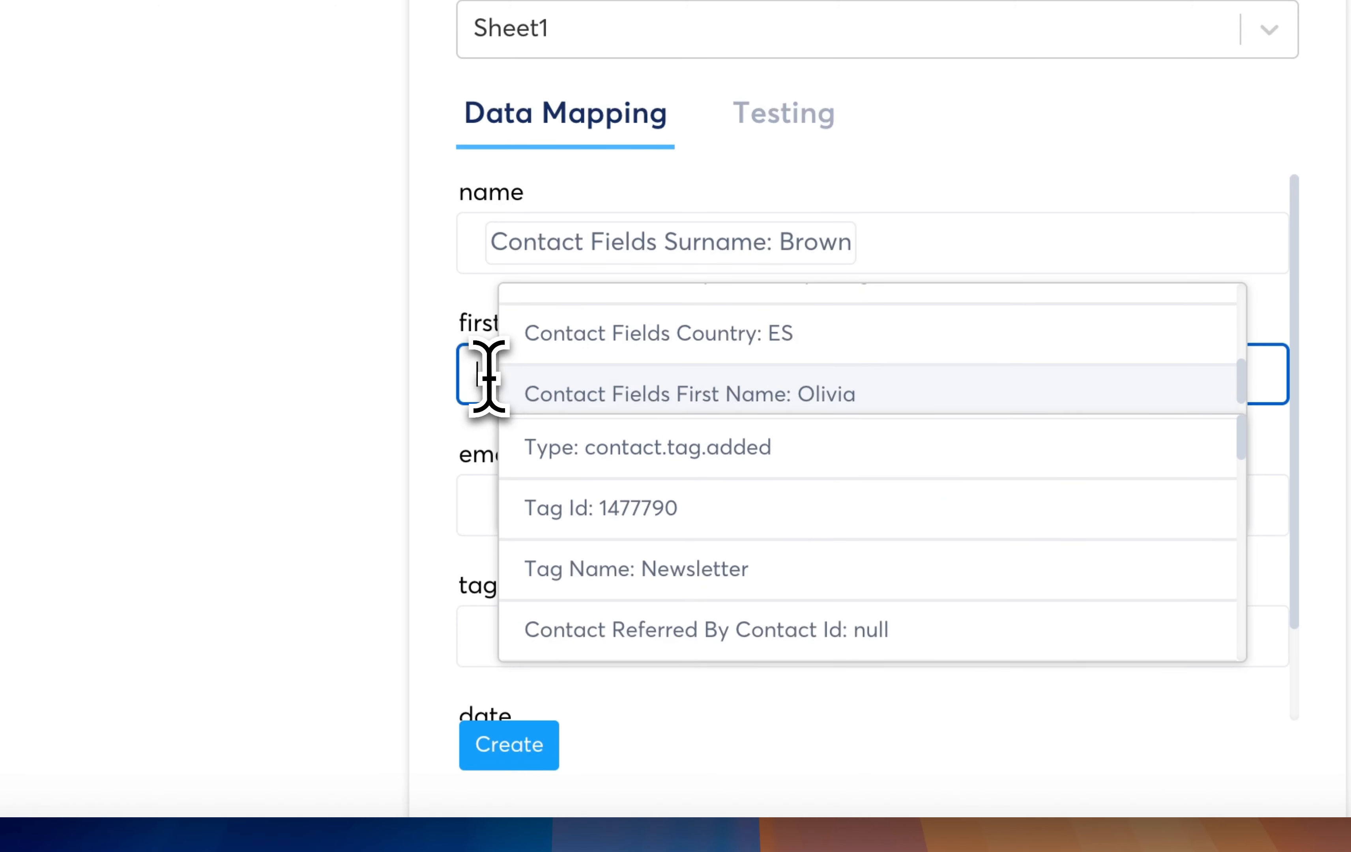
scroll(707, 558, down, 4)
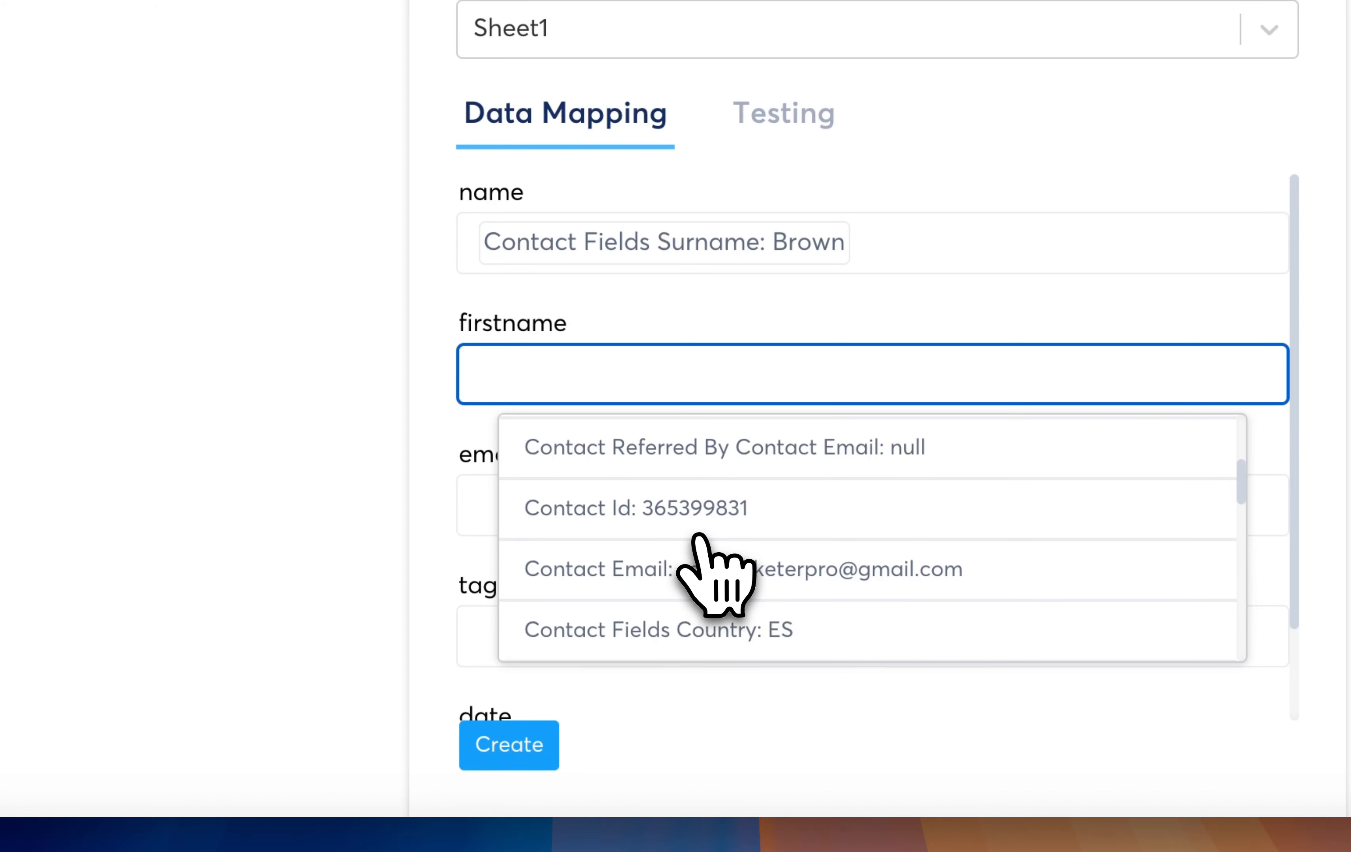
scroll(704, 541, up, 1)
scroll(715, 572, down, 3)
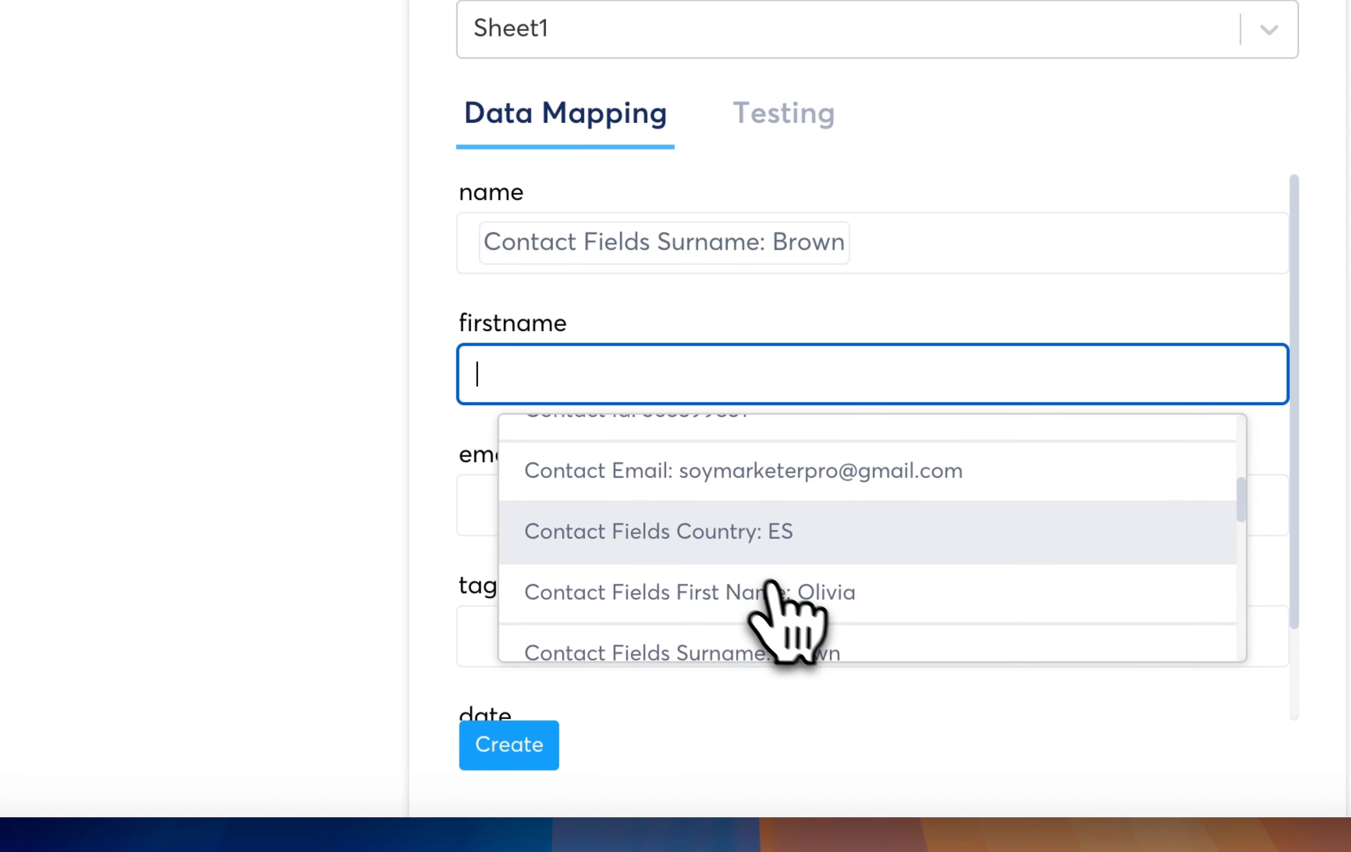
click(769, 592)
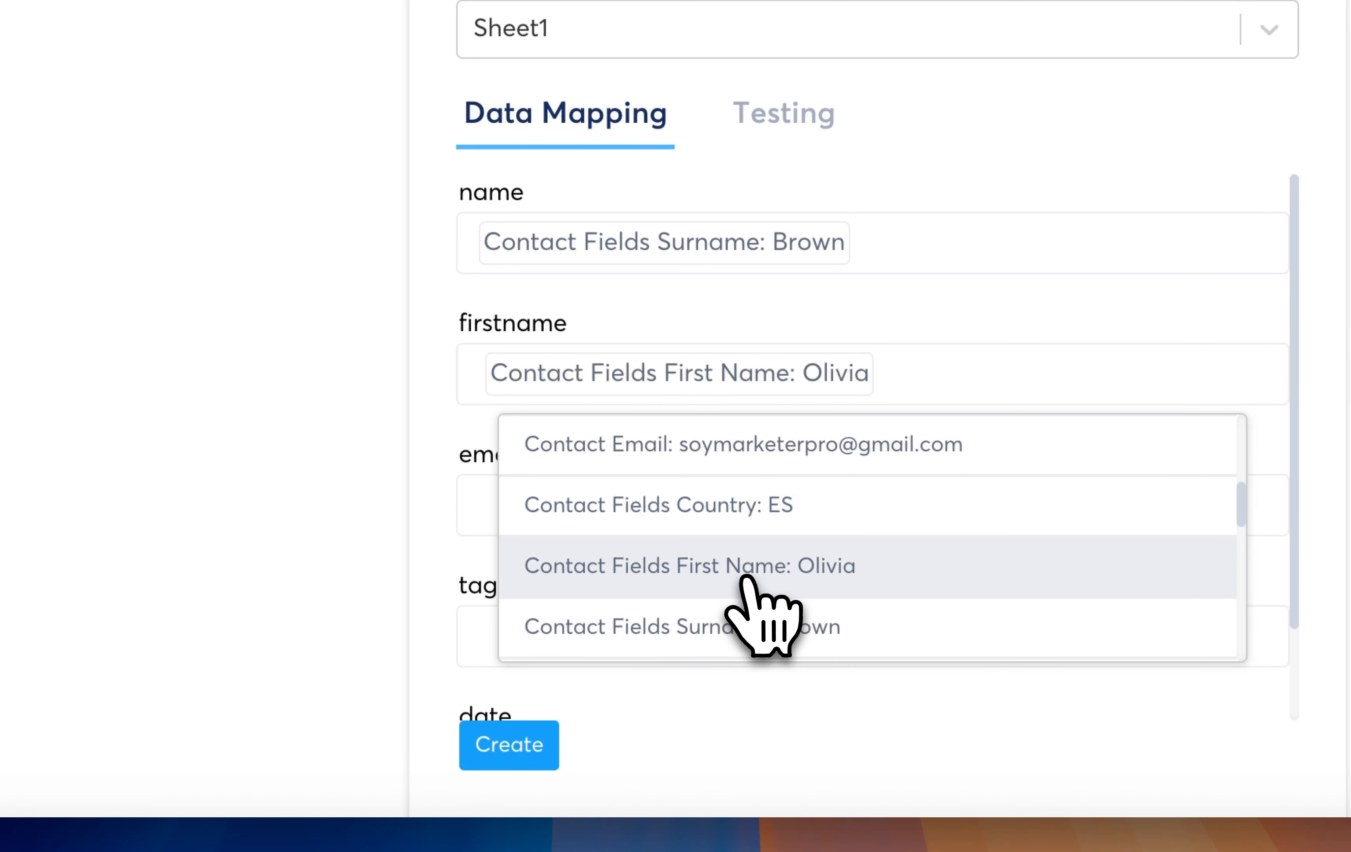
Step: Map the email column to Contact Email and the tag column to Tag Name
click(492, 504)
scroll(853, 420, down, 4)
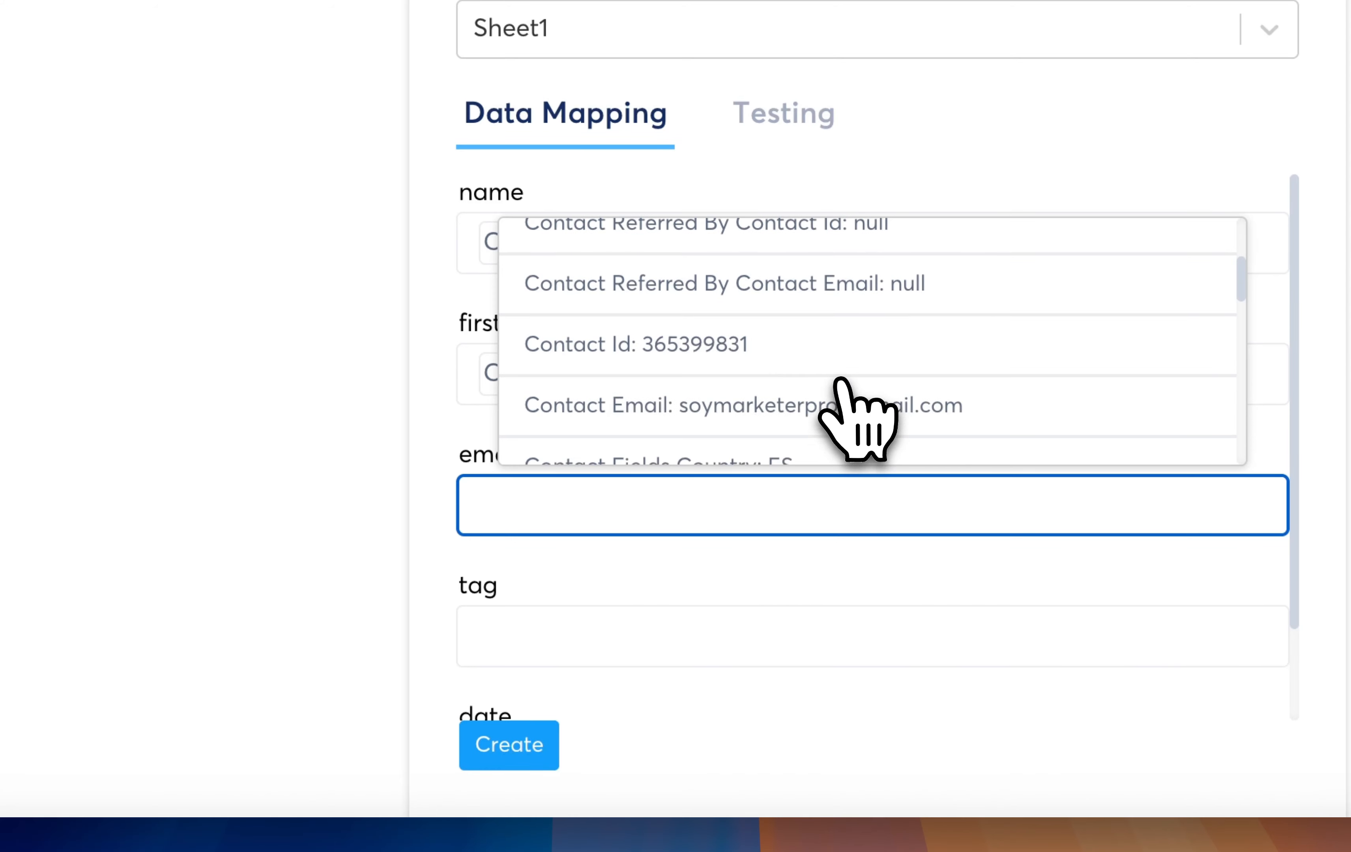
click(843, 409)
click(634, 636)
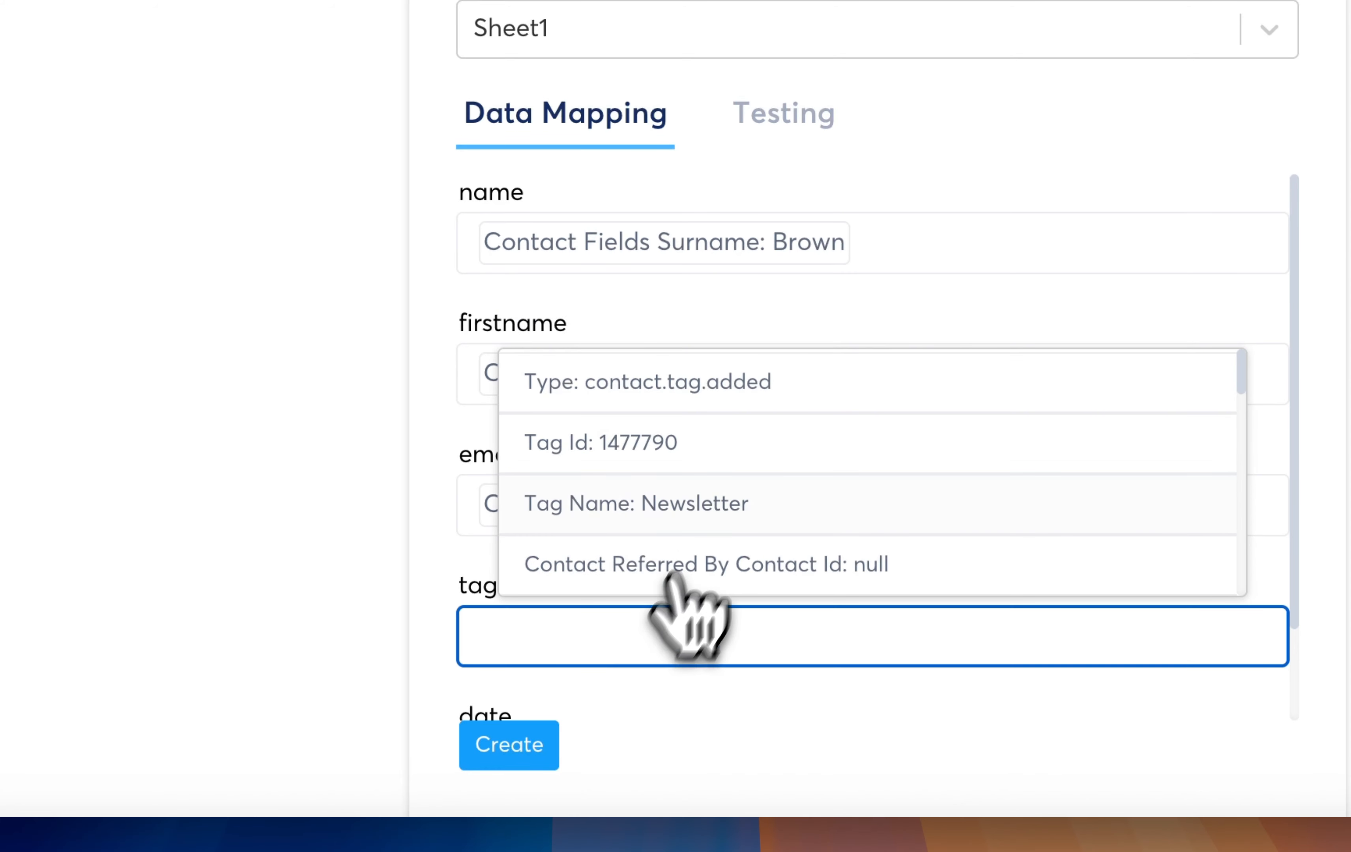
click(711, 487)
Step: Map the date column to Created At and create the Google Sheet action
scroll(709, 635, down, 2)
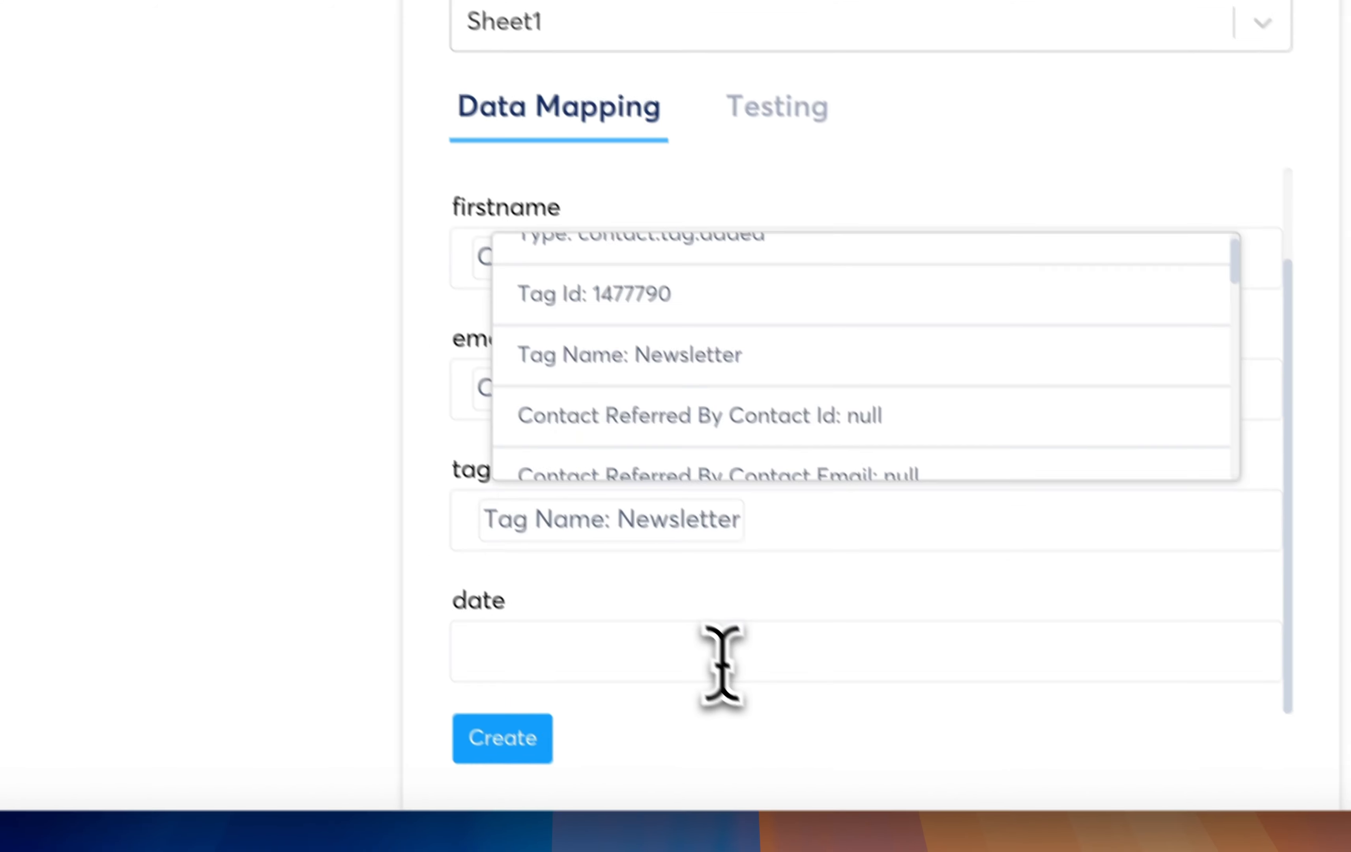
click(722, 665)
scroll(765, 558, down, 10)
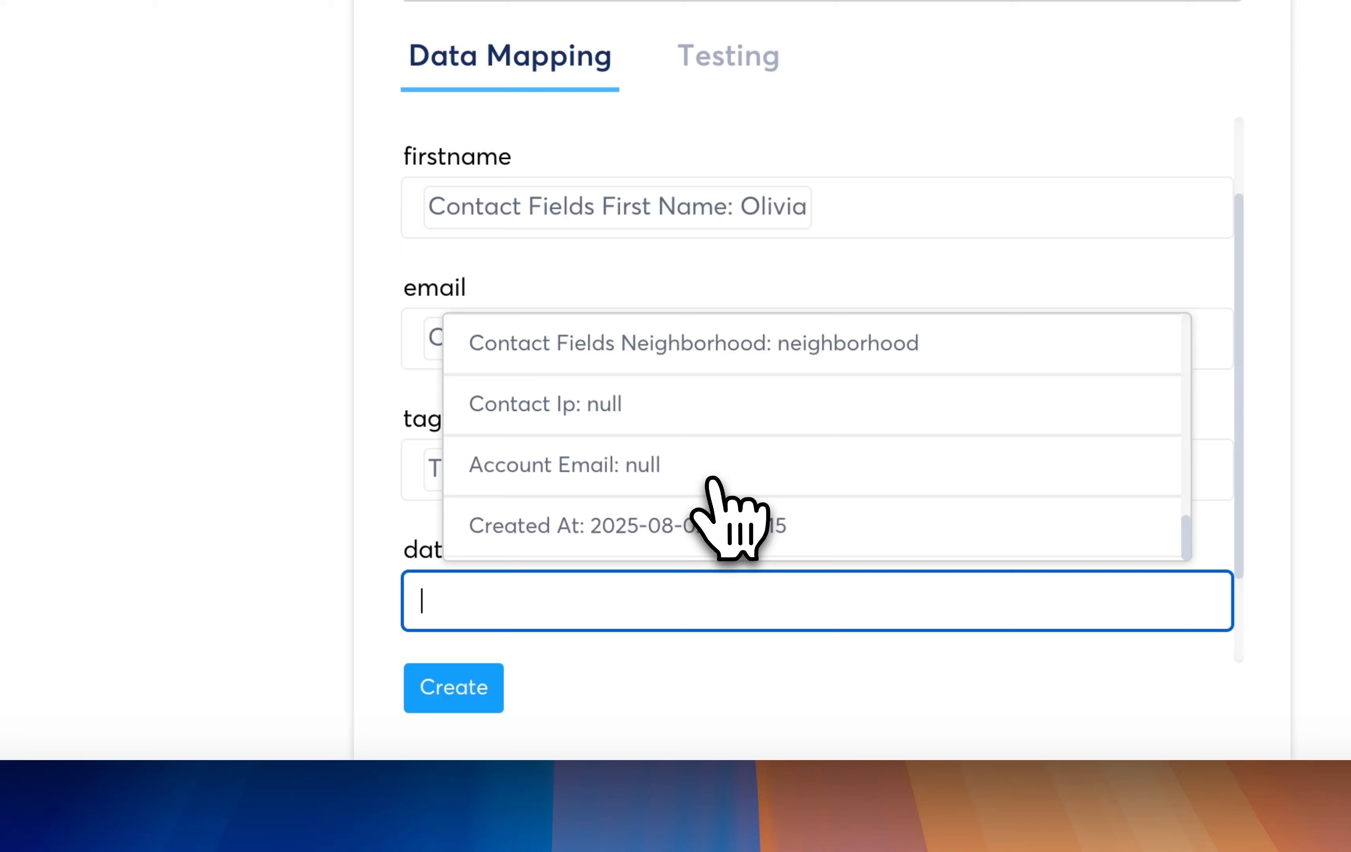
click(626, 524)
click(424, 692)
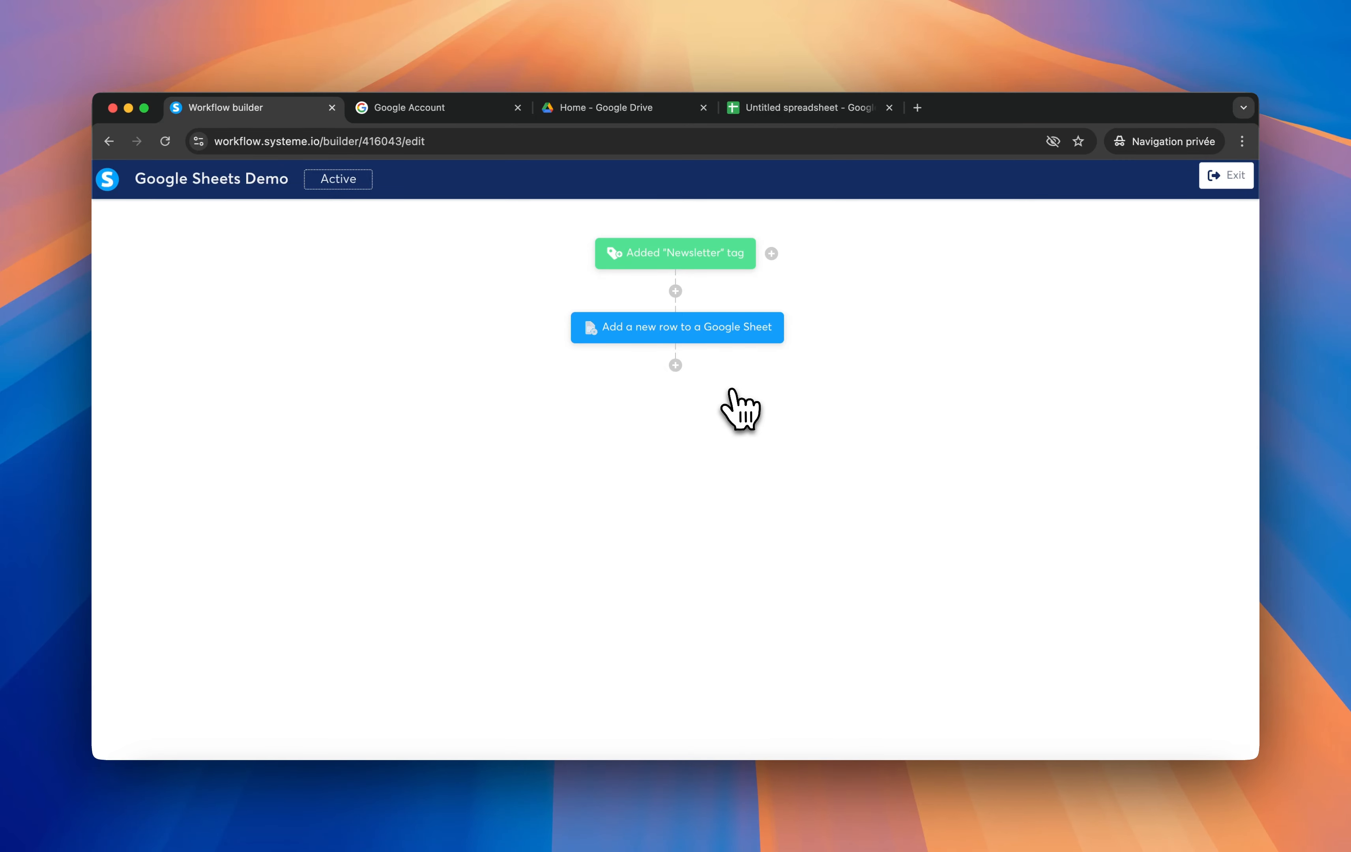
Step: Switch to the Untitled spreadsheet in Google Sheets and rename it Buyers List
click(780, 107)
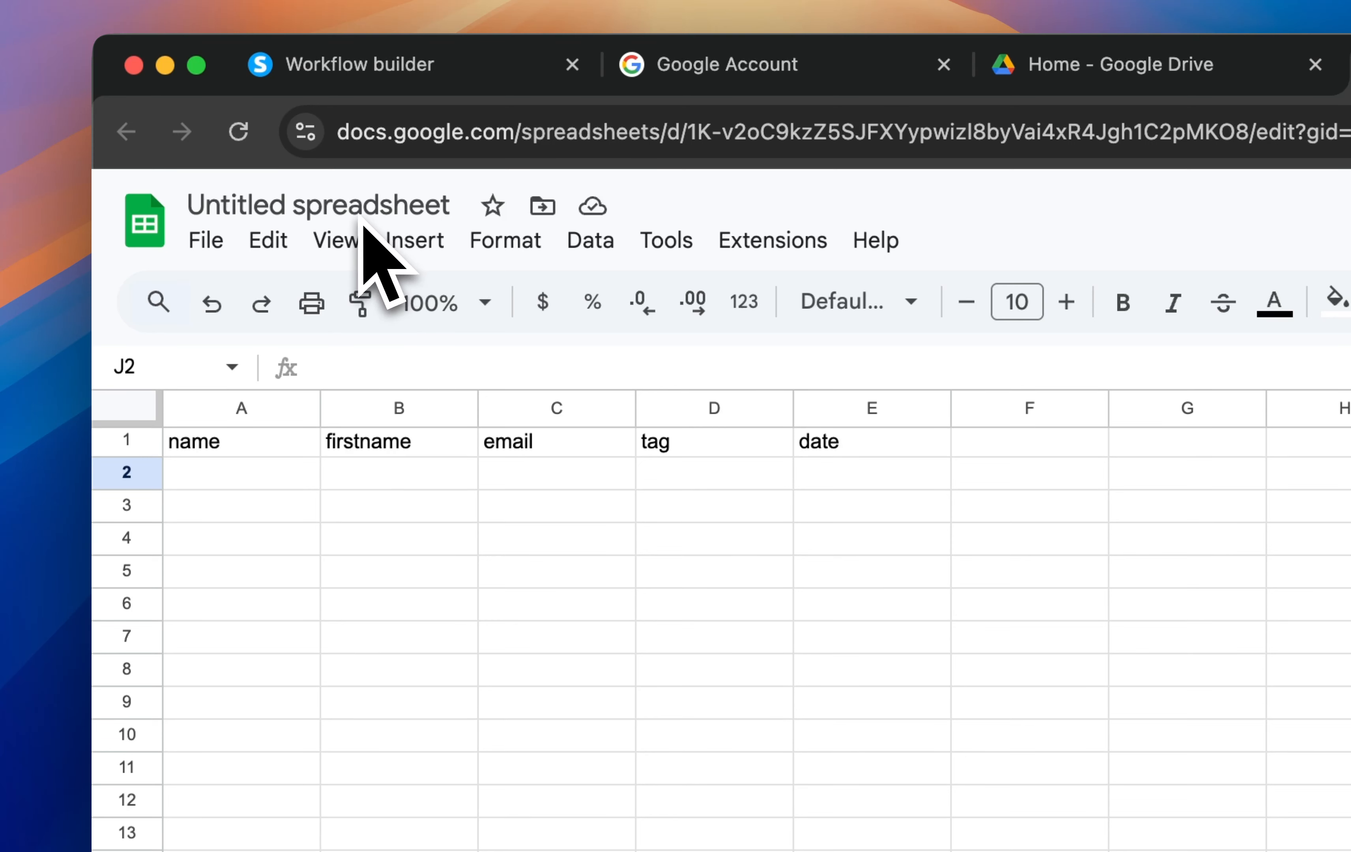
click(319, 206)
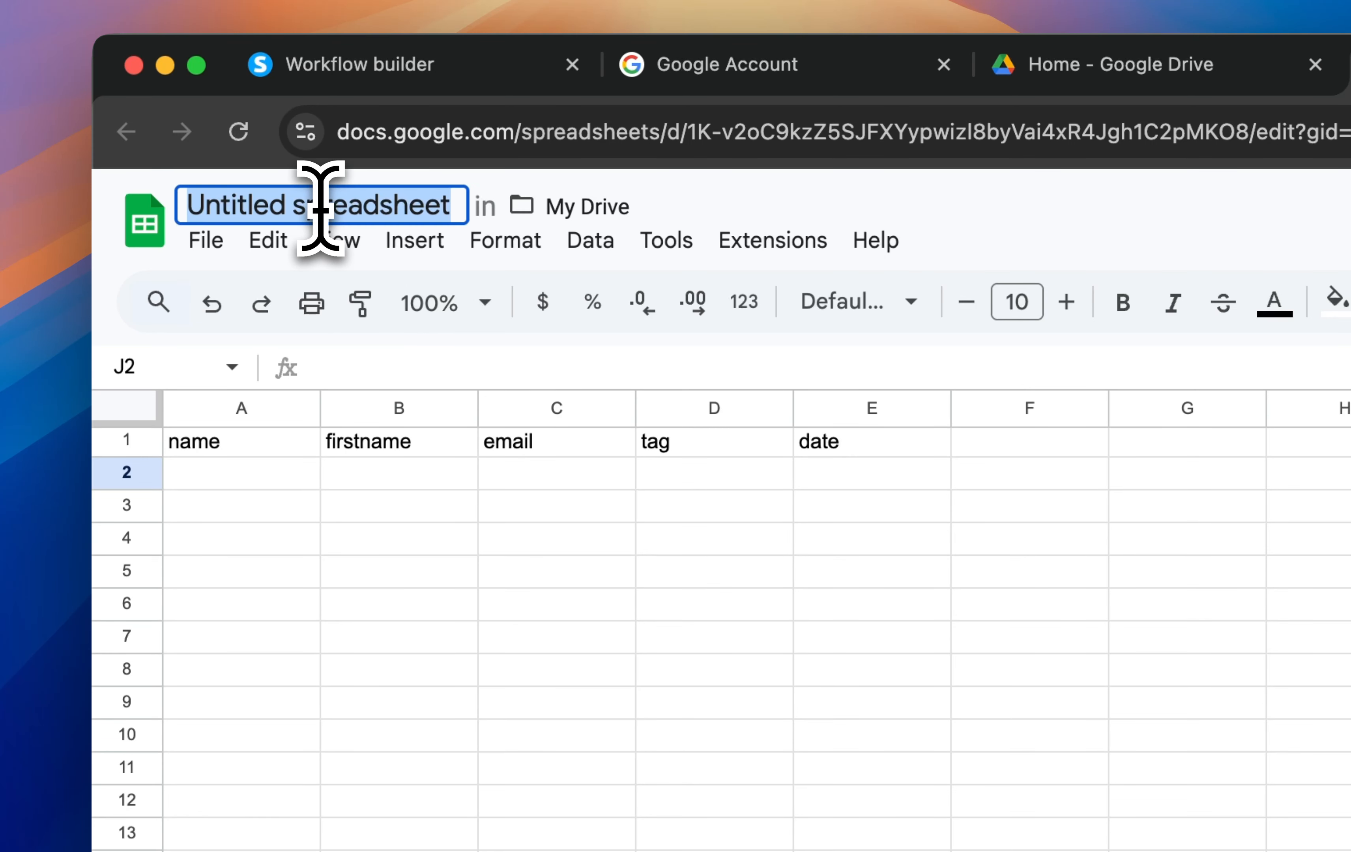
text(Buyers List)
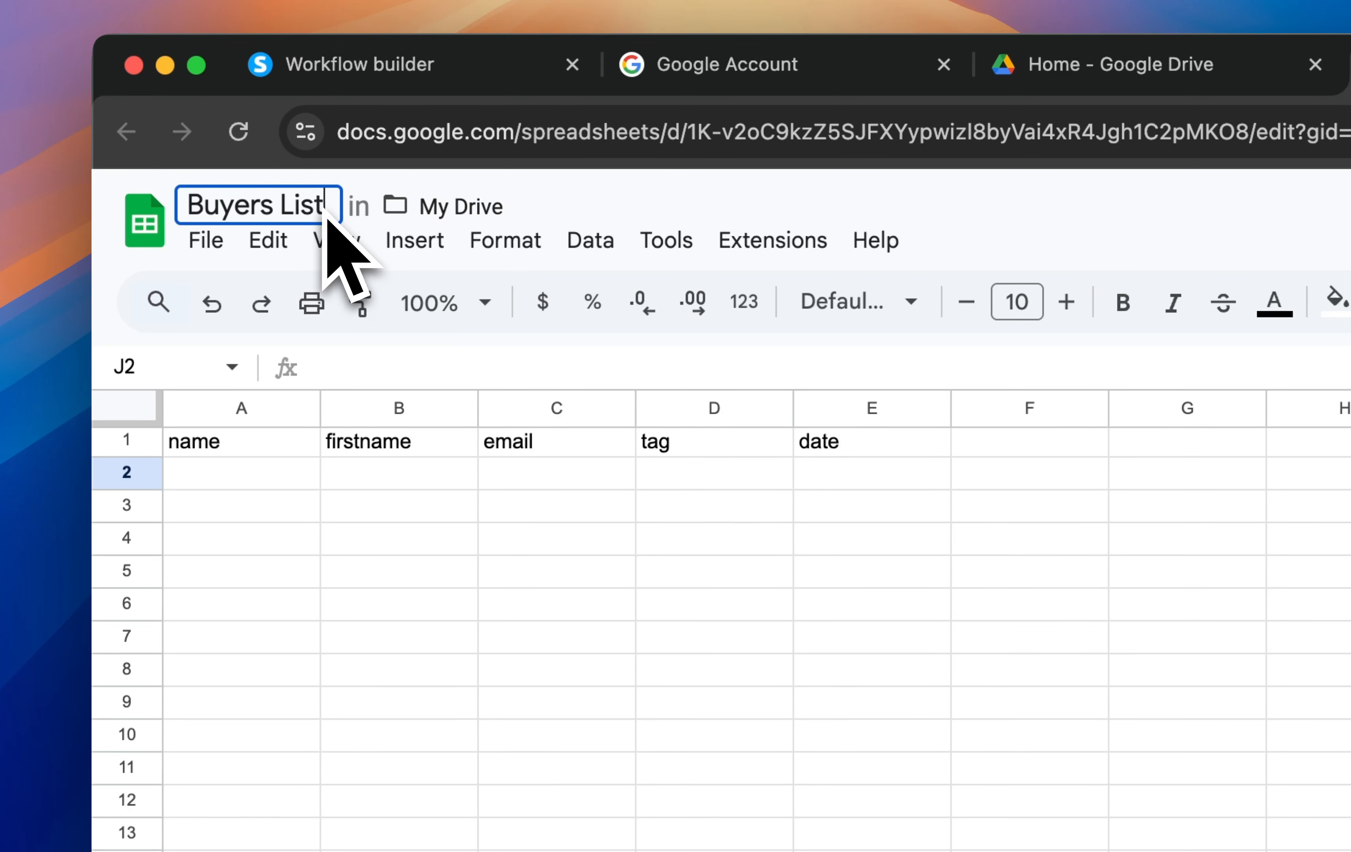
click(670, 540)
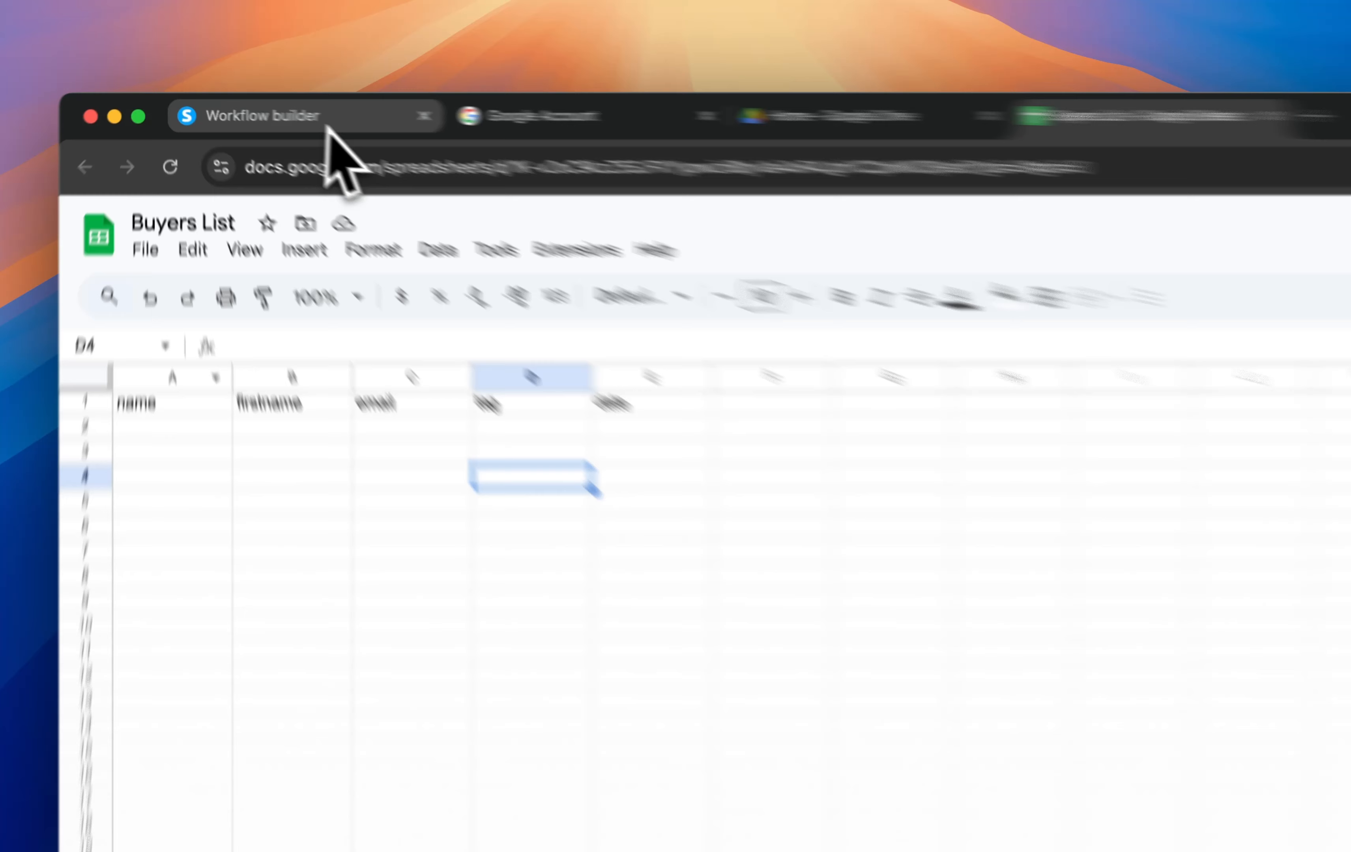
Step: Compare the Google Sheets Demo workflow in Systeme.io with the Buyers List spreadsheet, ending in the workflow builder
click(269, 110)
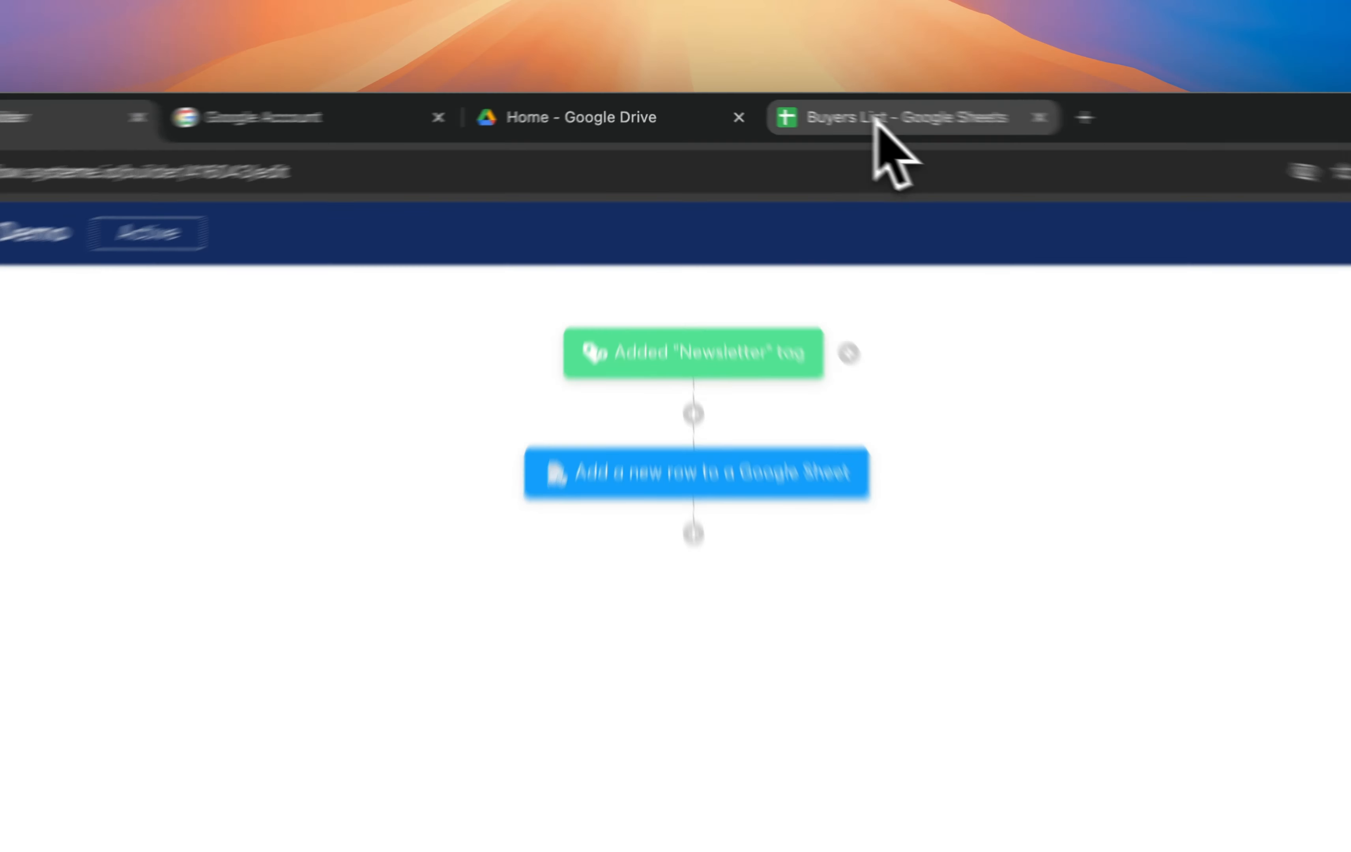
click(789, 109)
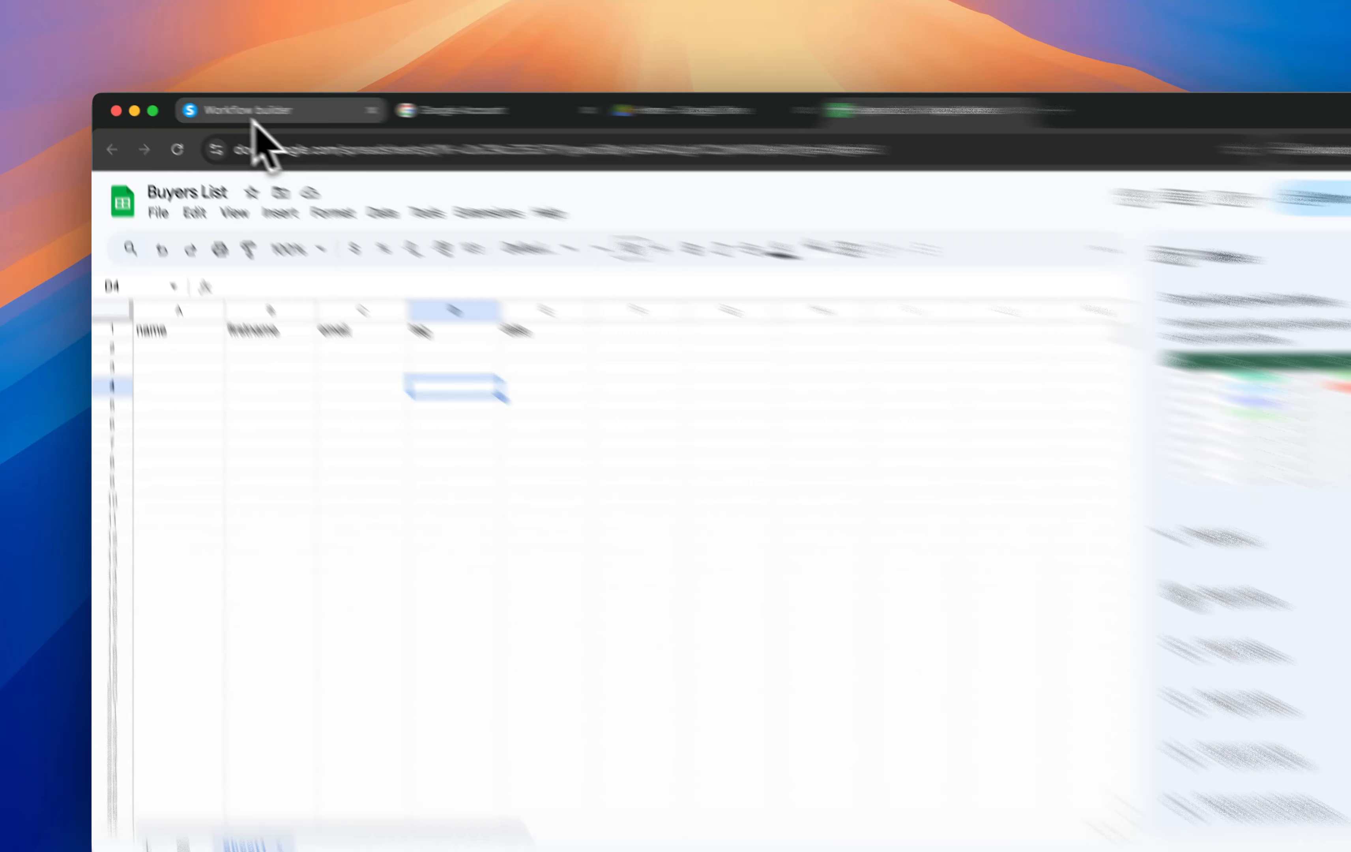
click(228, 108)
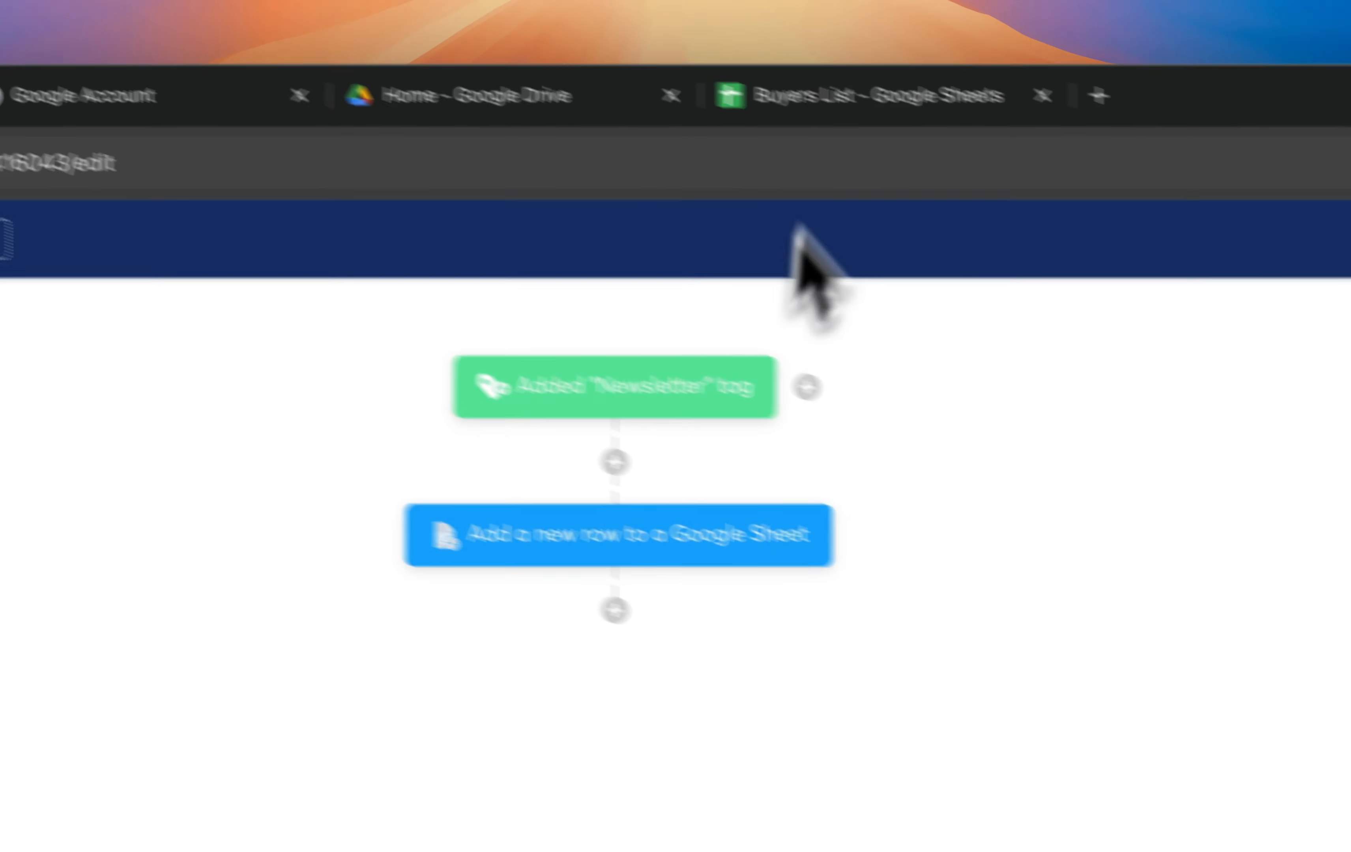
click(799, 109)
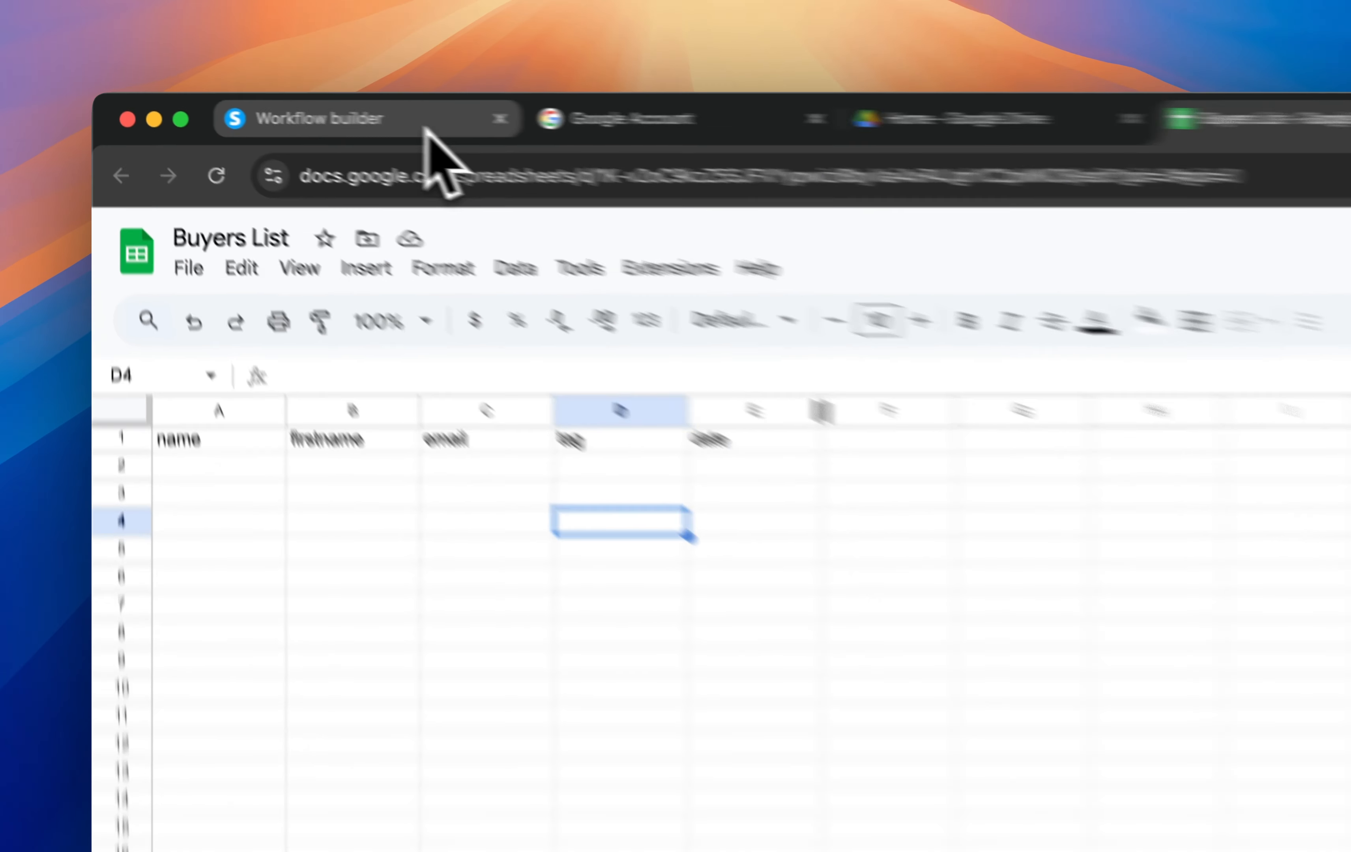
click(287, 113)
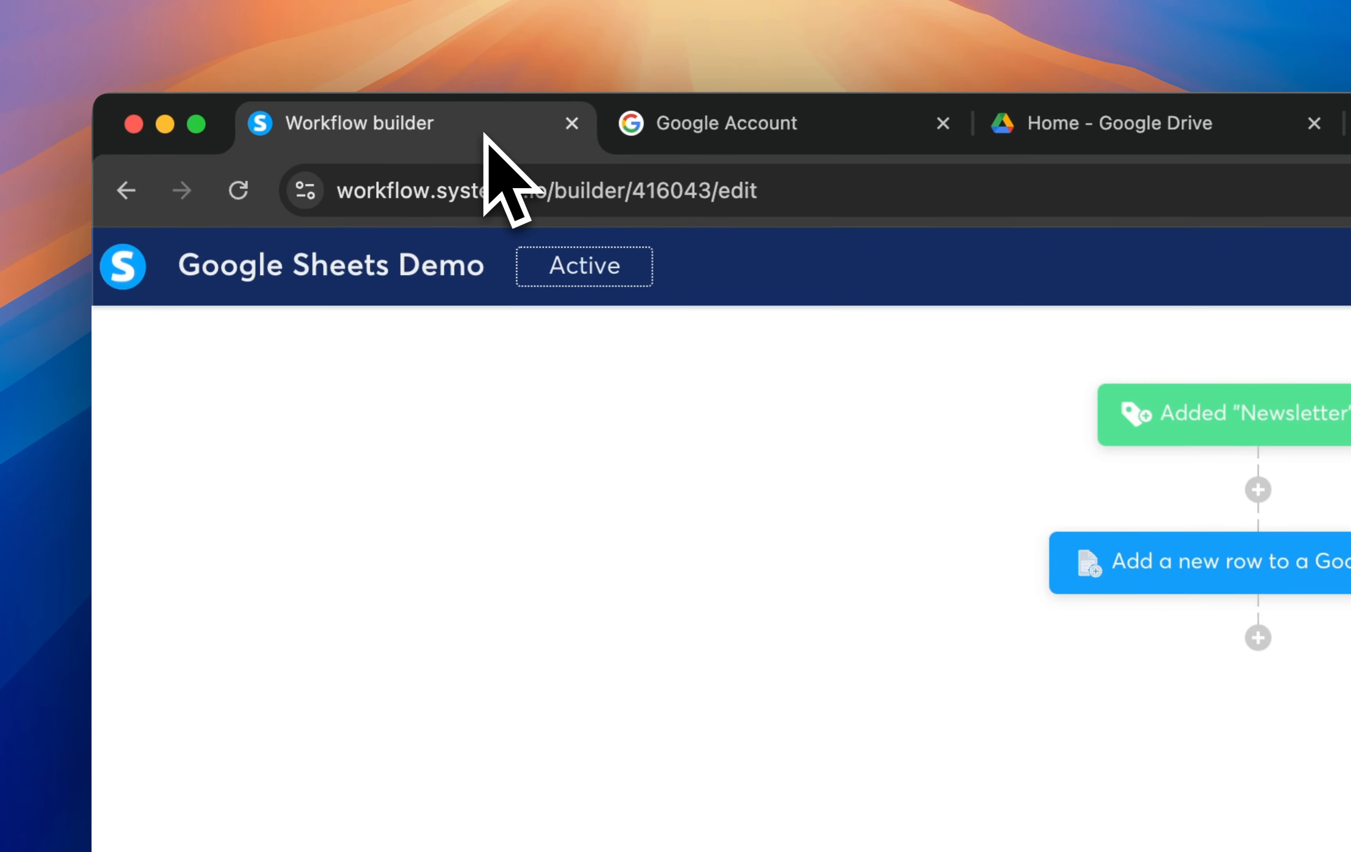